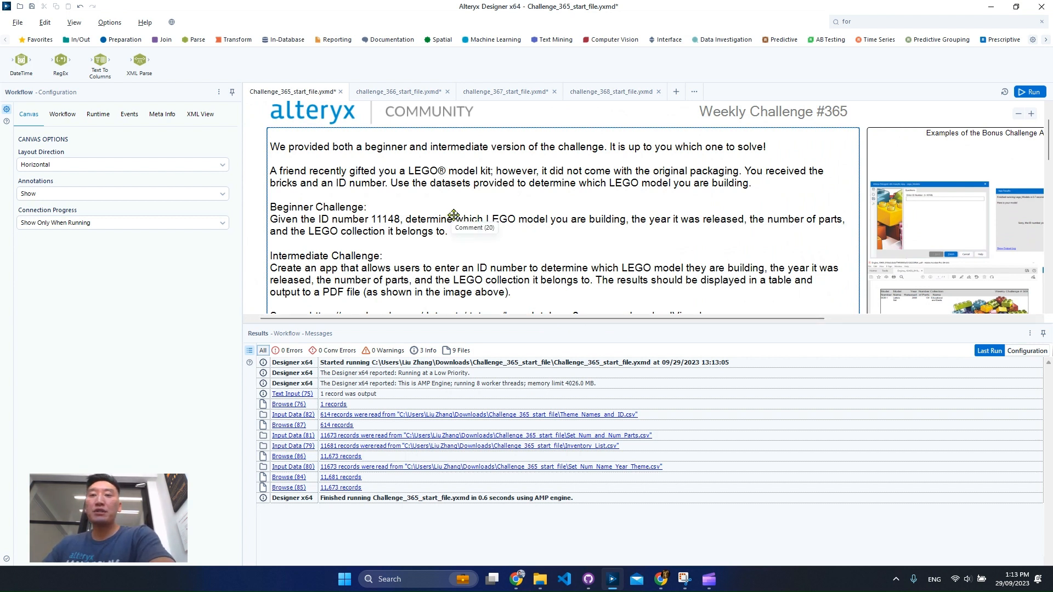
- Read the Weekly Challenge #365 brief down to the Inputs and Output containers
scroll(610, 260, down, 1)
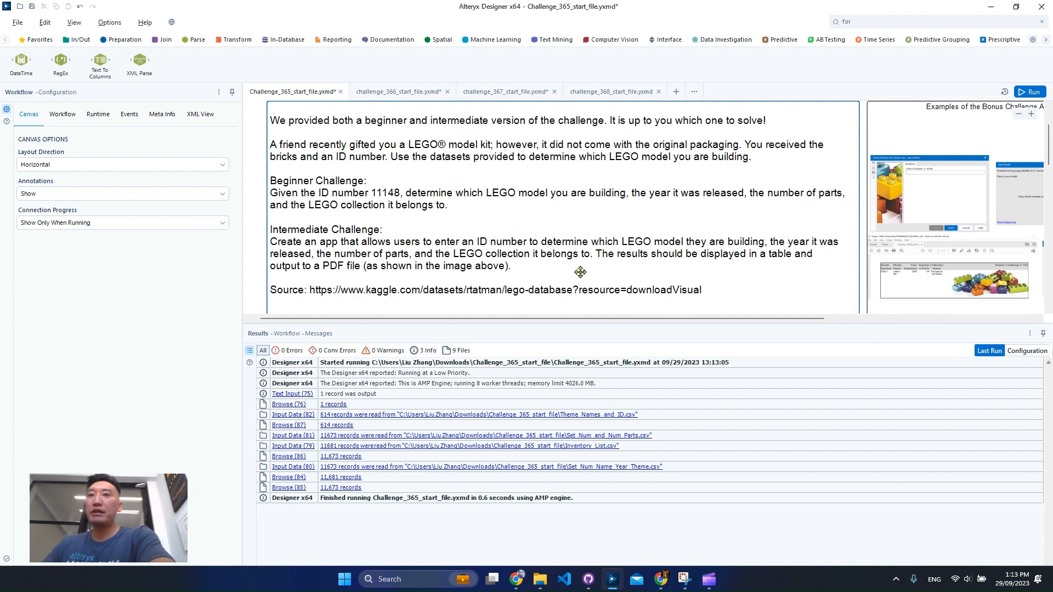
scroll(564, 276, down, 2)
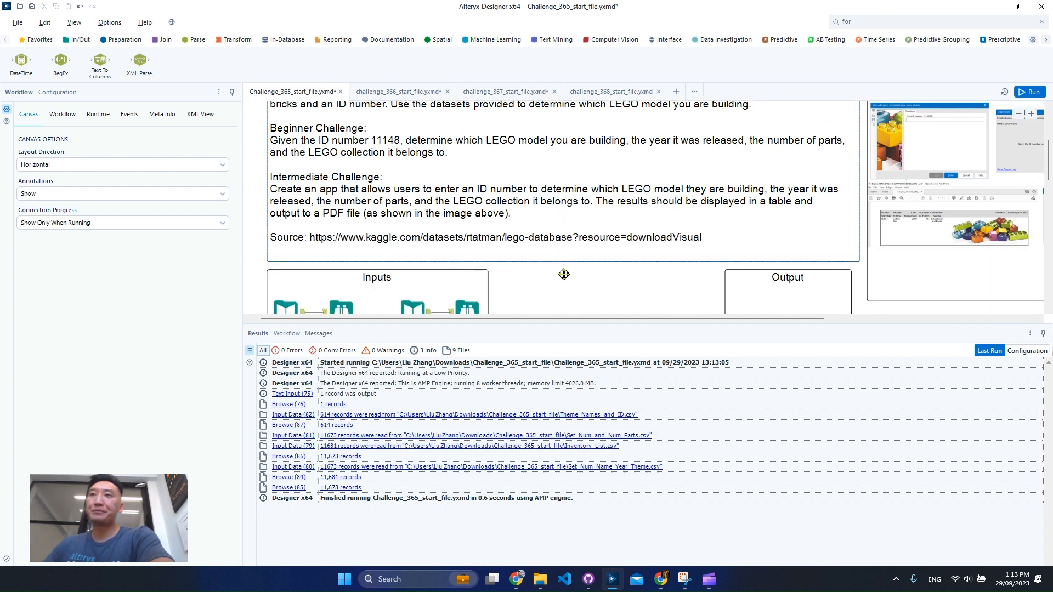
scroll(547, 269, down, 4)
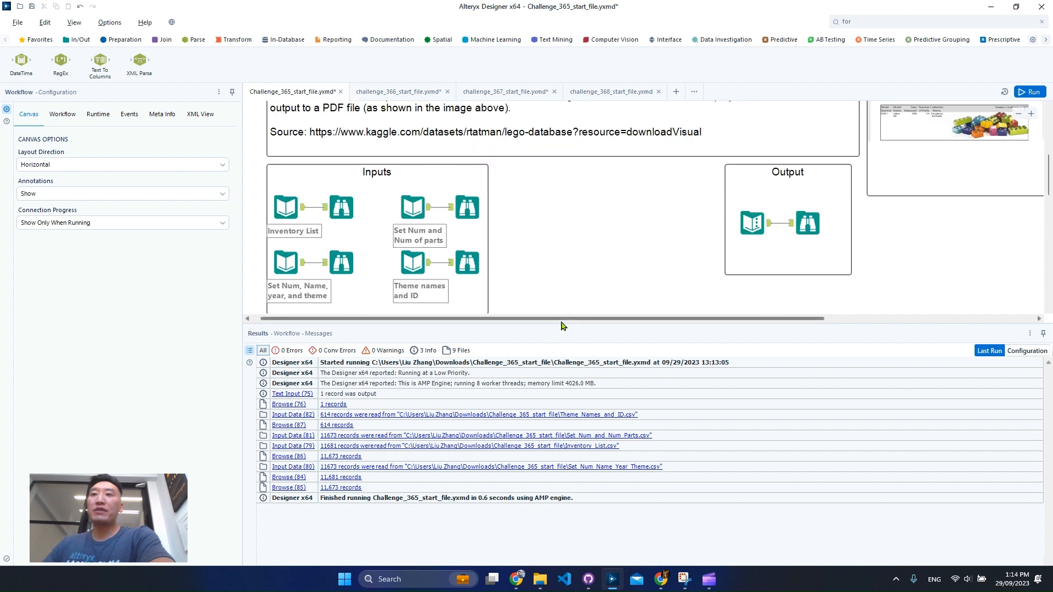
- Examine the Inventory List records and the profile of the id, version and set_num fields, enlarging the canvas area above the results
click(342, 213)
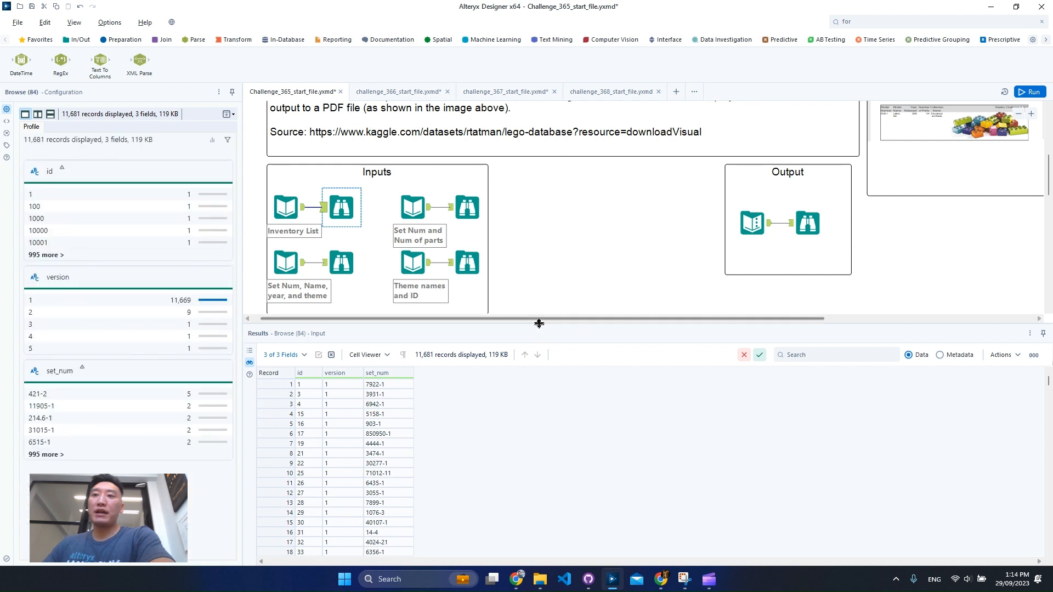
drag(538, 322, 541, 357)
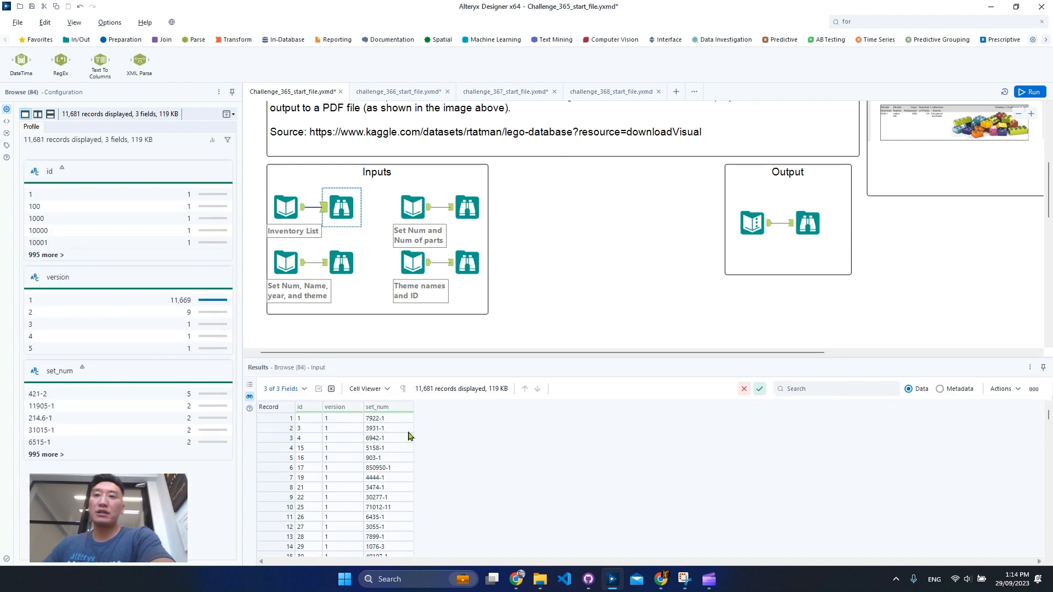
drag(315, 429, 316, 487)
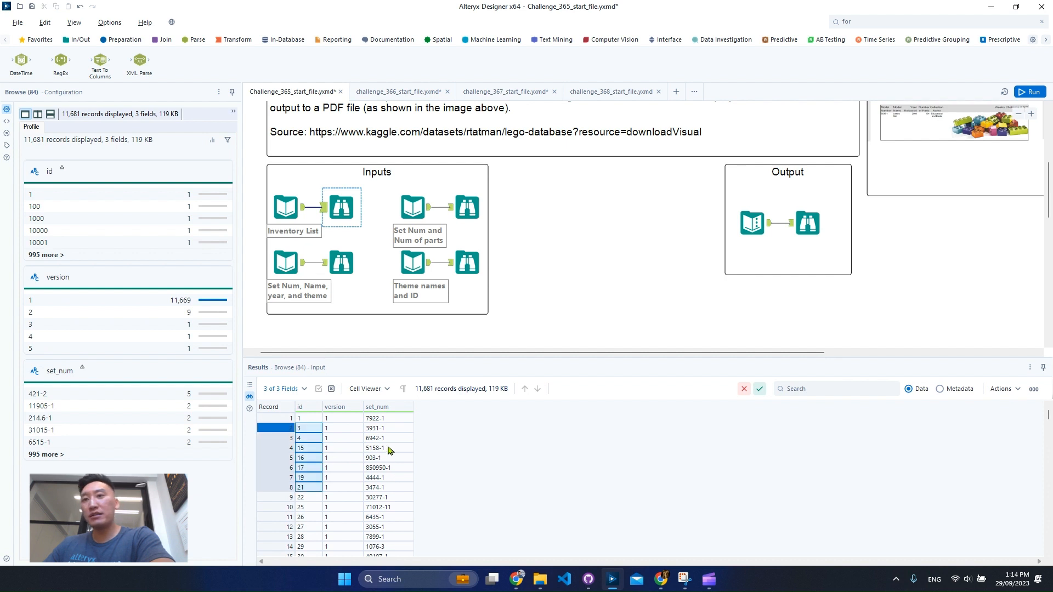
drag(389, 437, 390, 470)
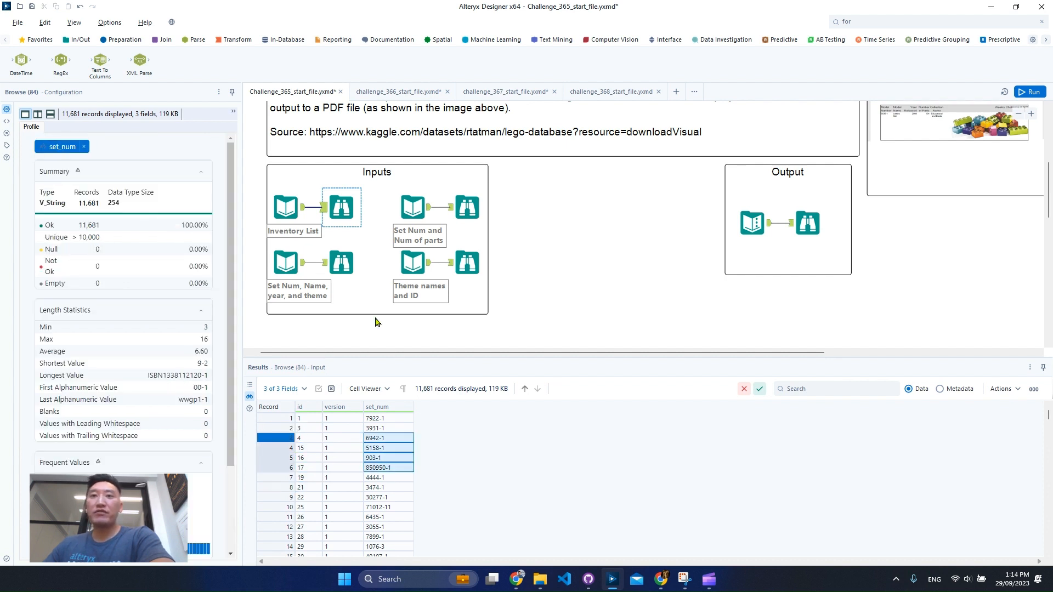
click(83, 147)
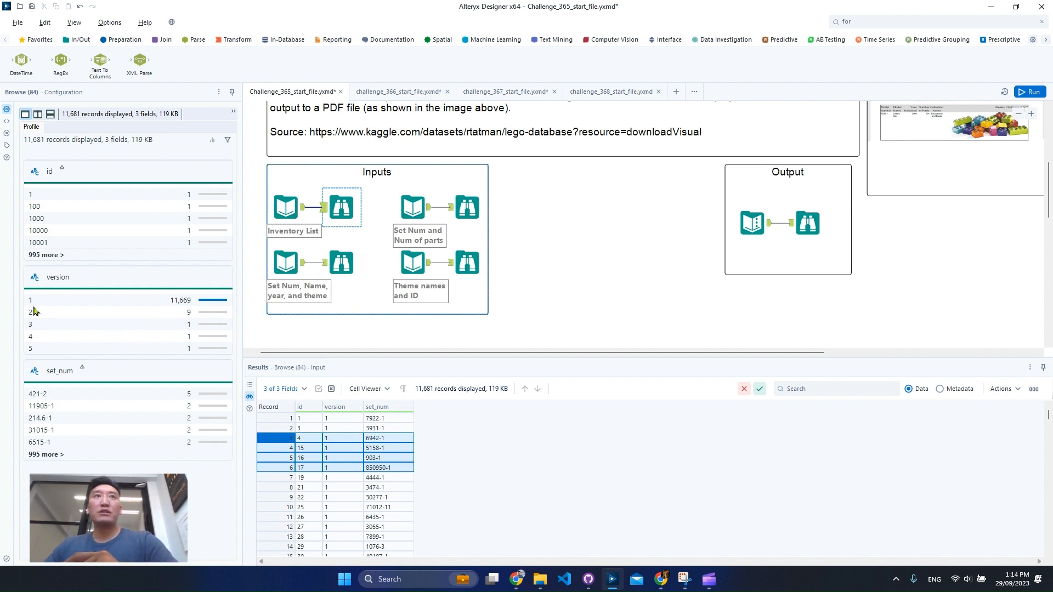
drag(200, 318, 195, 343)
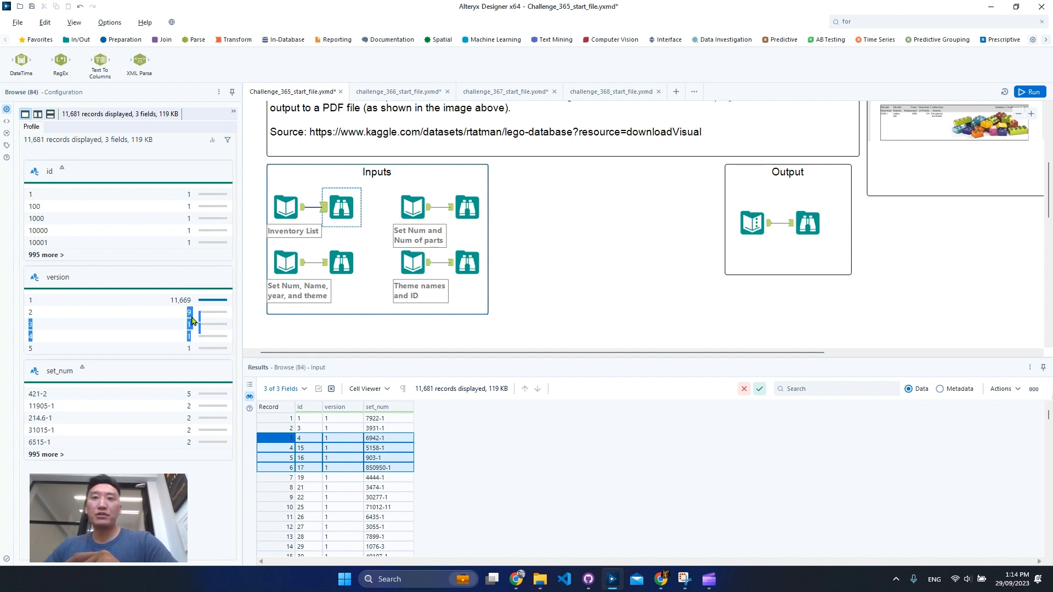
click(192, 322)
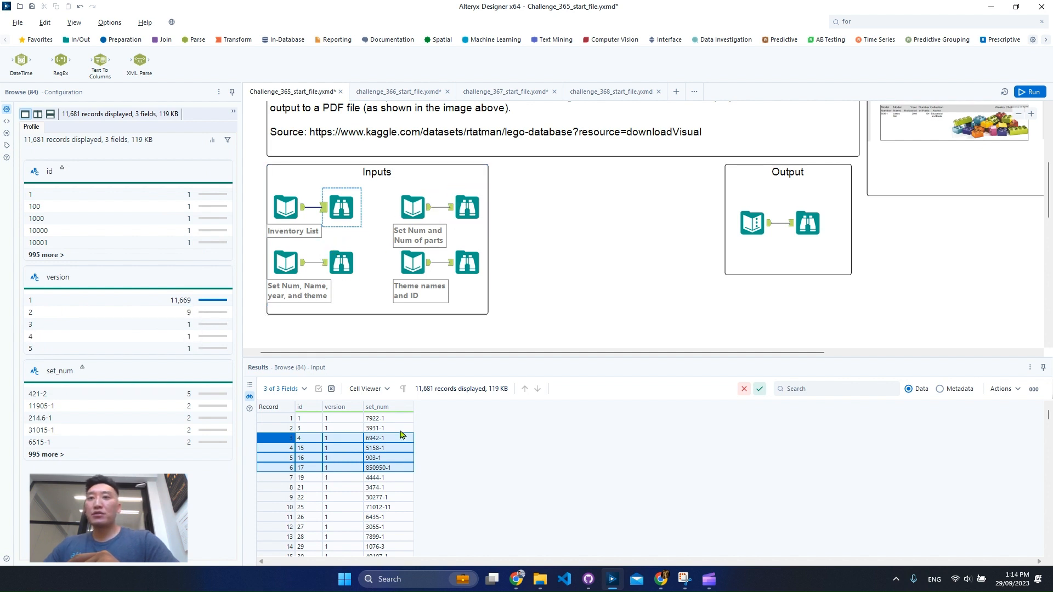
click(378, 419)
right_click(387, 419)
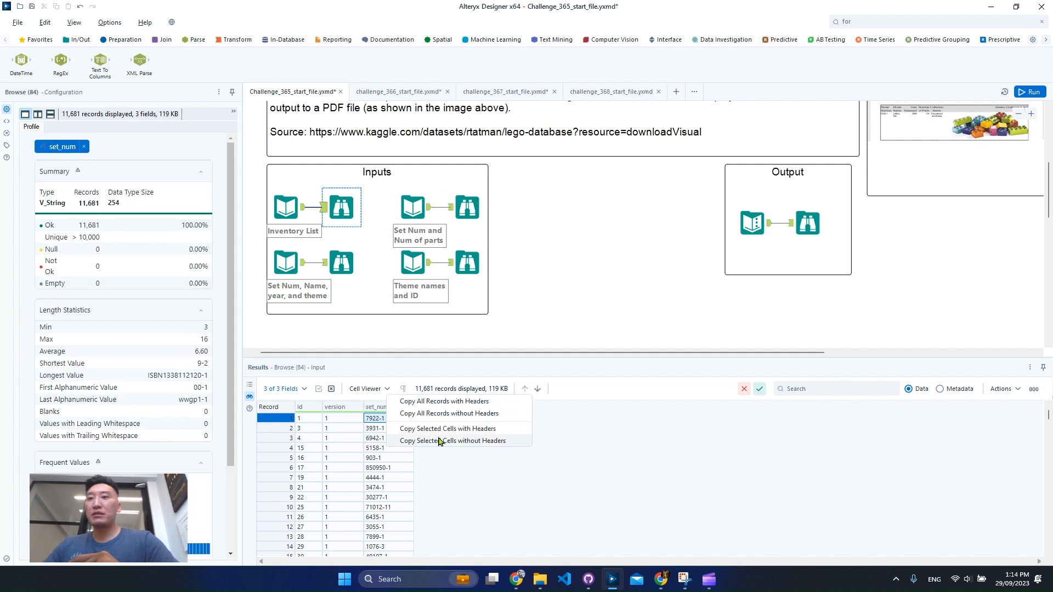
click(439, 441)
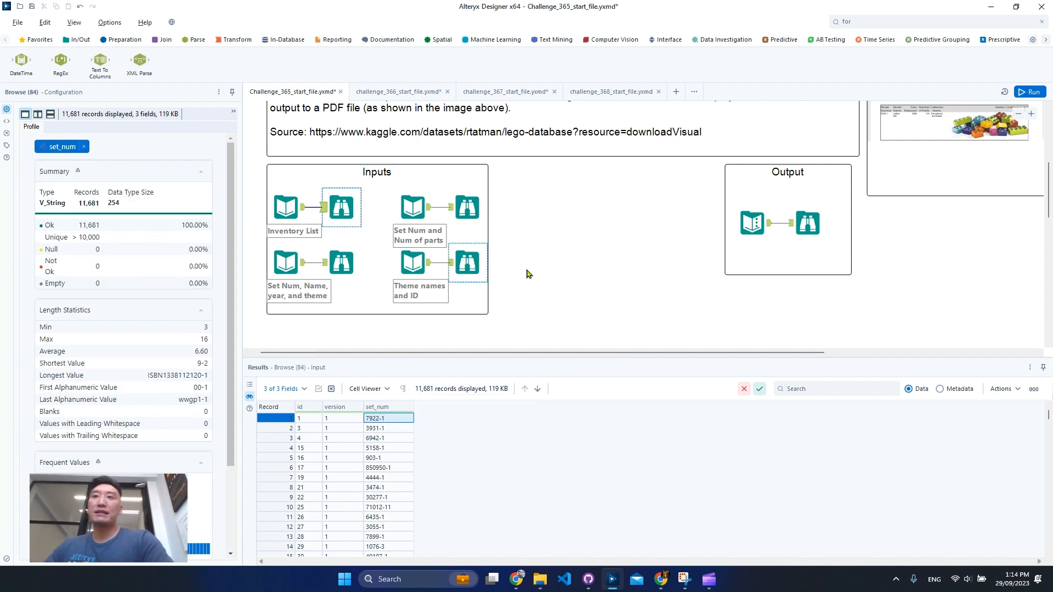
- Search the Inventory List records for the challenge's ID number 11148
scroll(609, 272, up, 4)
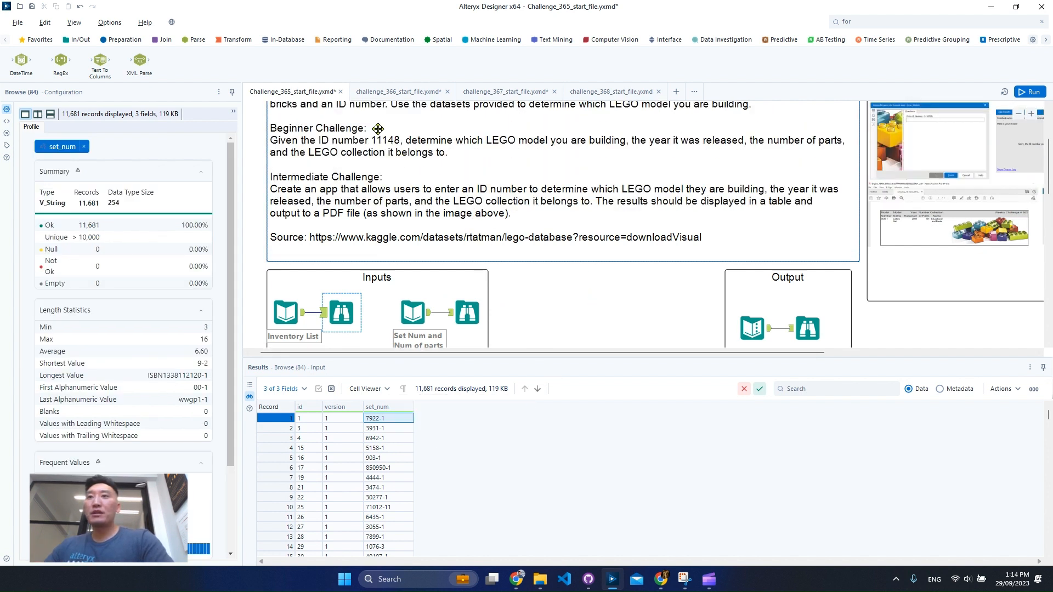
click(840, 388)
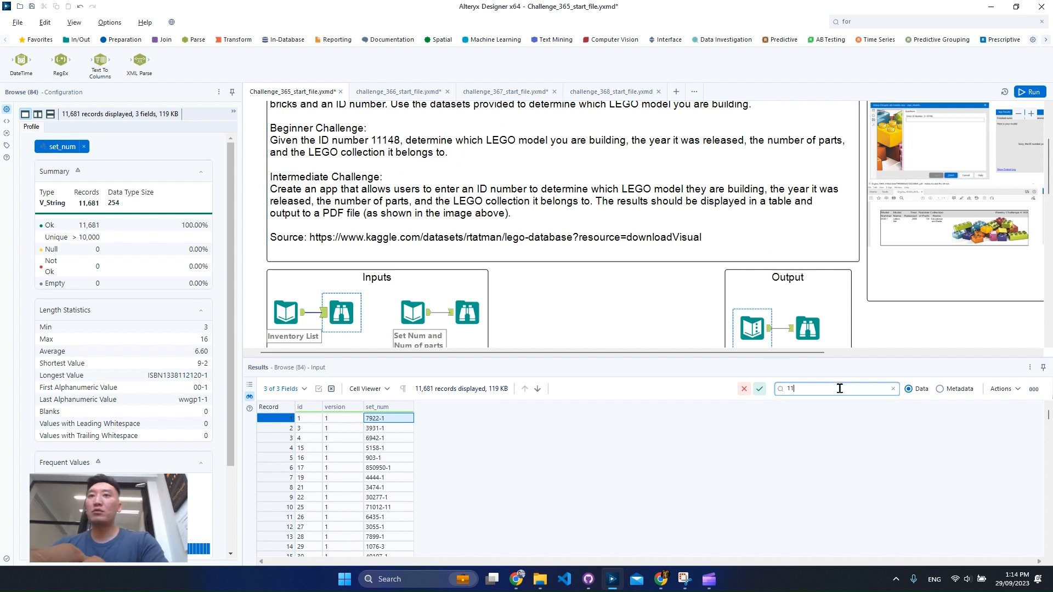
text(11148)
key(Return)
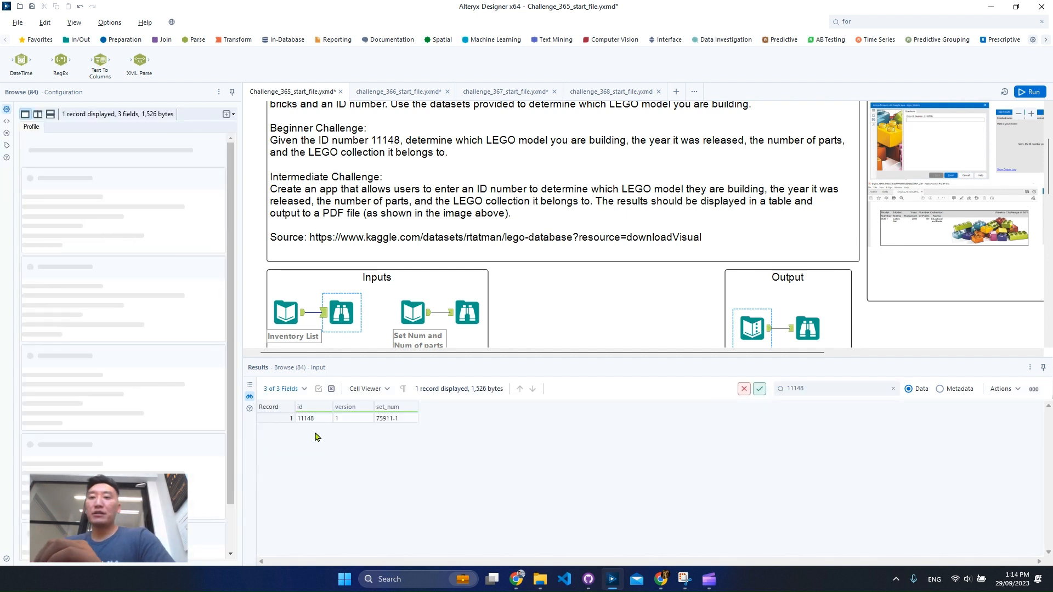
- Copy the set_num value of the record with id 11148 without headers
click(307, 418)
click(399, 421)
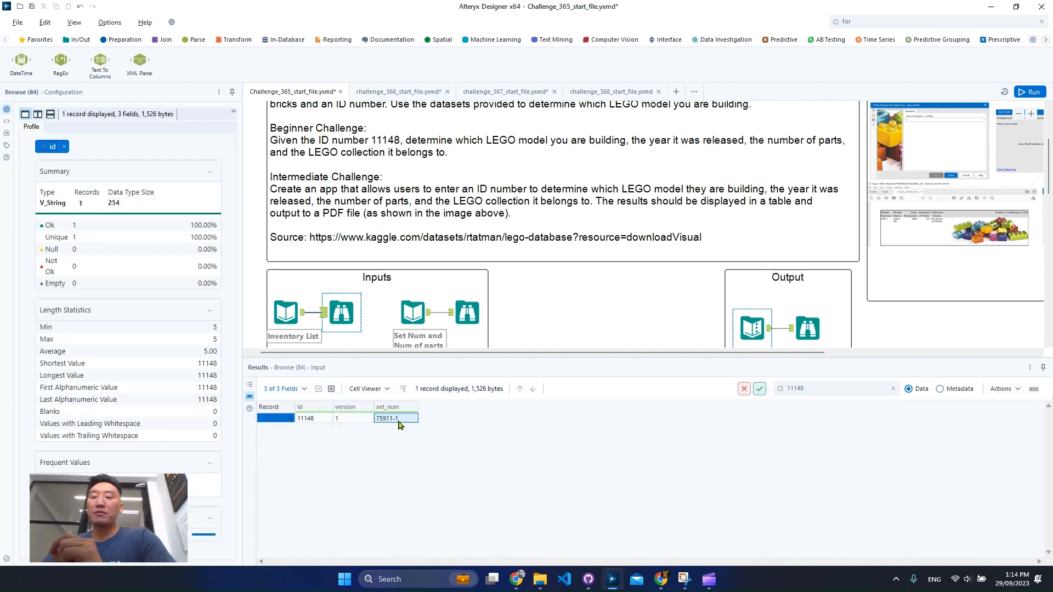
right_click(399, 421)
click(463, 444)
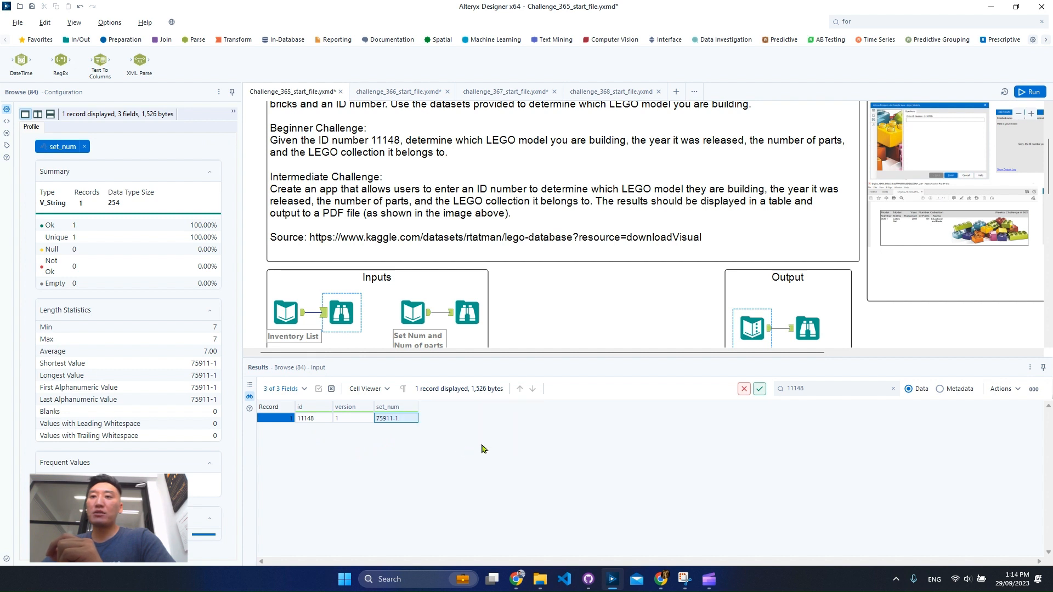
- Search the Set Num and Num of parts records for the copied set number 75911-1
scroll(565, 258, down, 1)
click(485, 263)
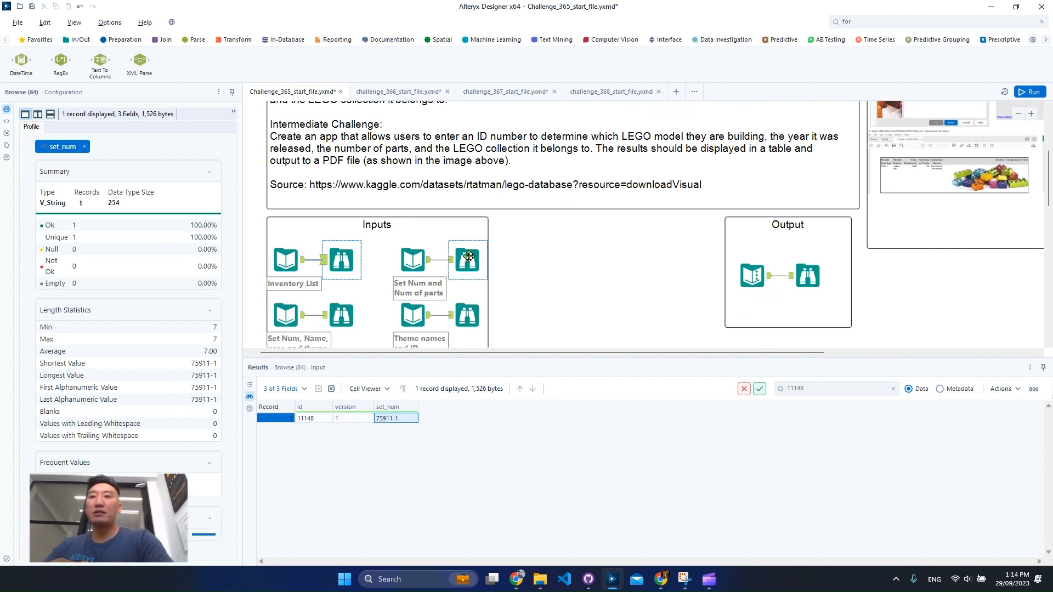
click(842, 389)
key(ctrl+v)
key(Return)
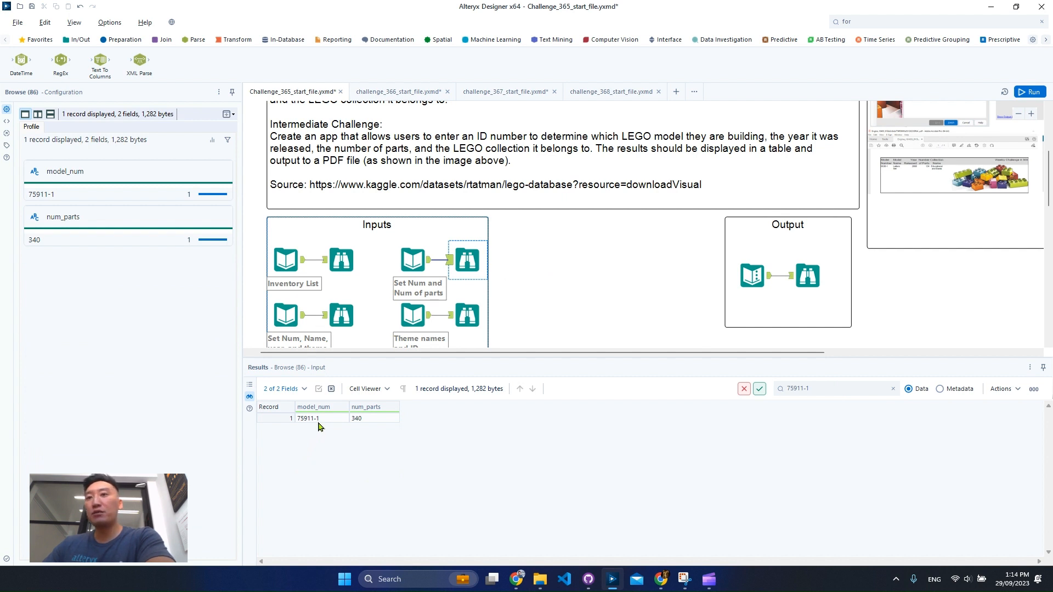
- Search the Set Num, Name, year, and theme records for 75911-1 and examine the matching record's fields
scroll(609, 258, down, 1)
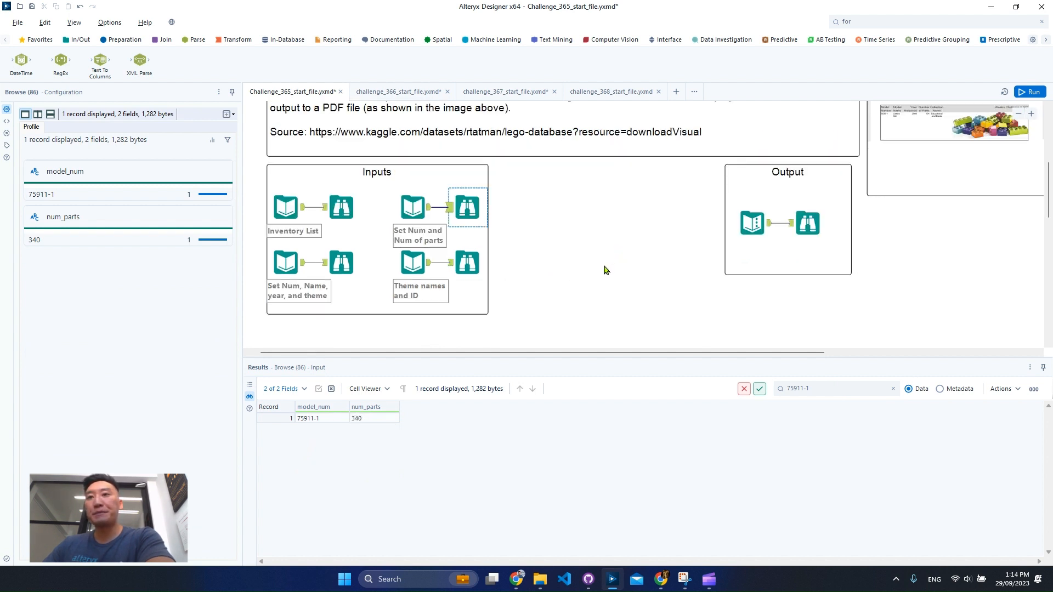
click(369, 263)
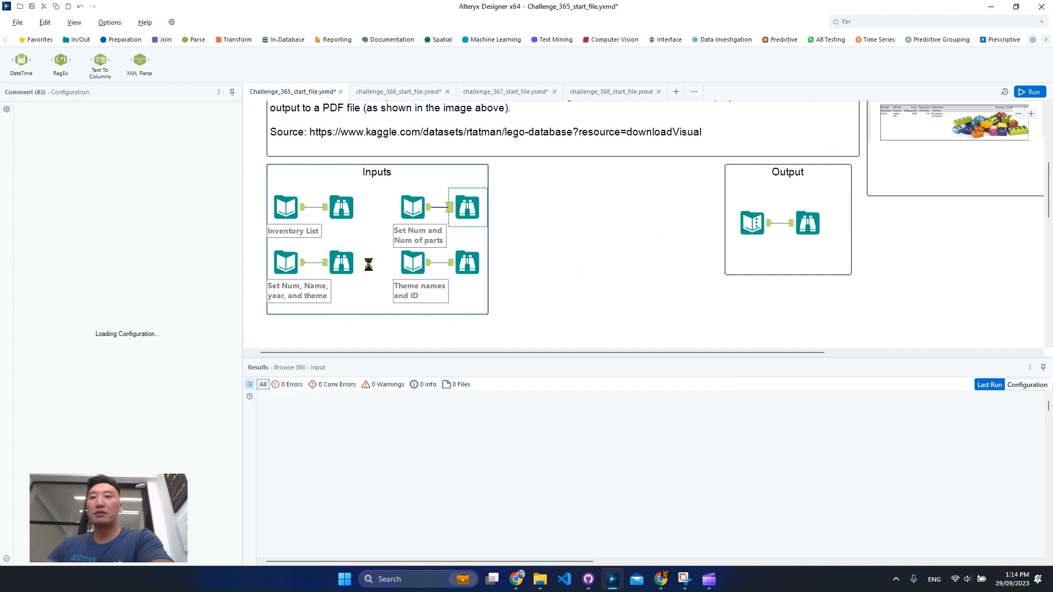
click(342, 263)
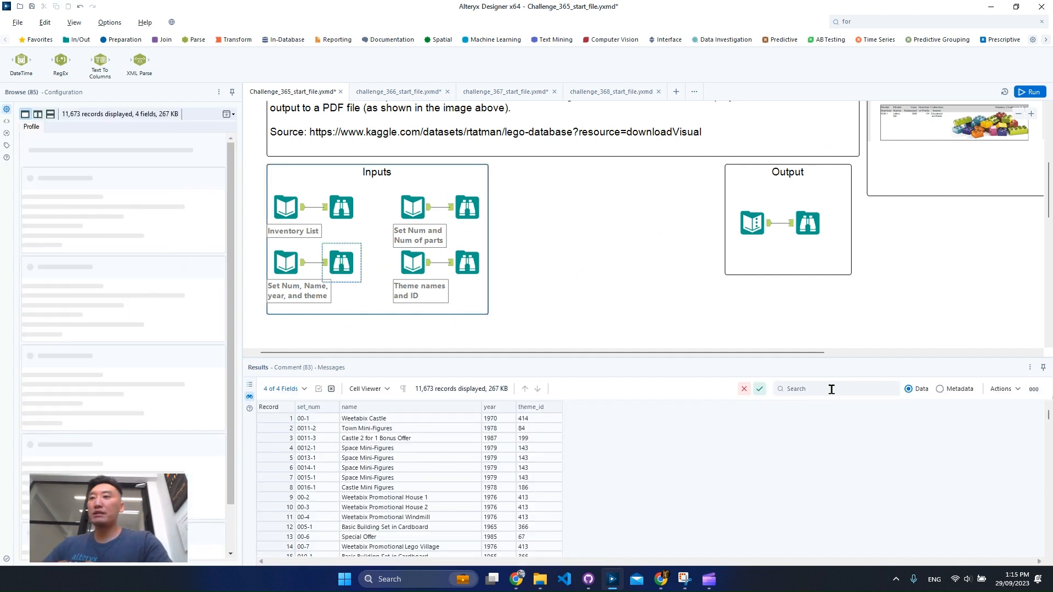
key(ctrl+v)
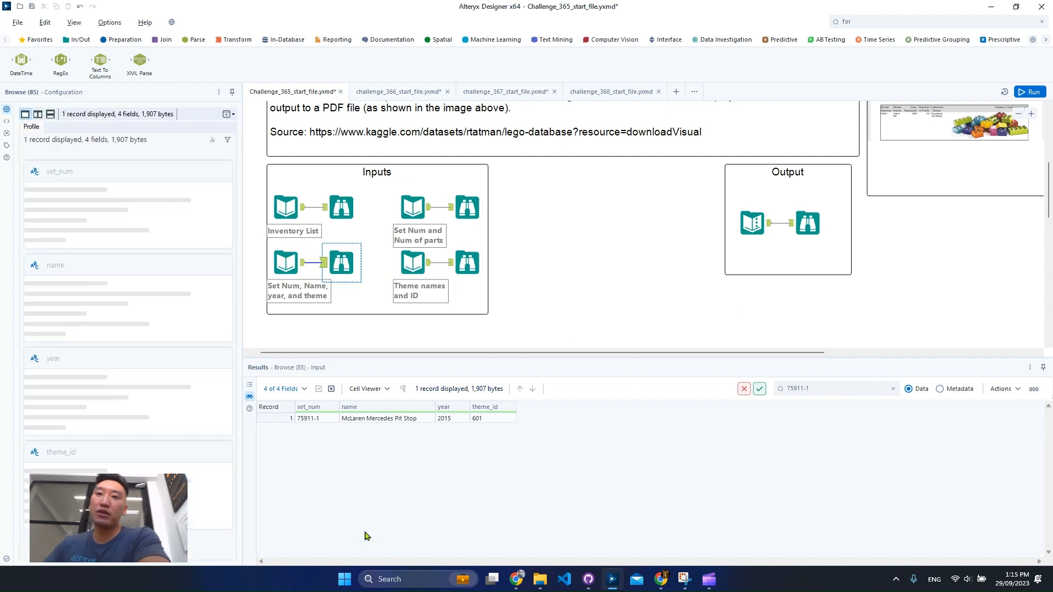
click(310, 421)
click(385, 421)
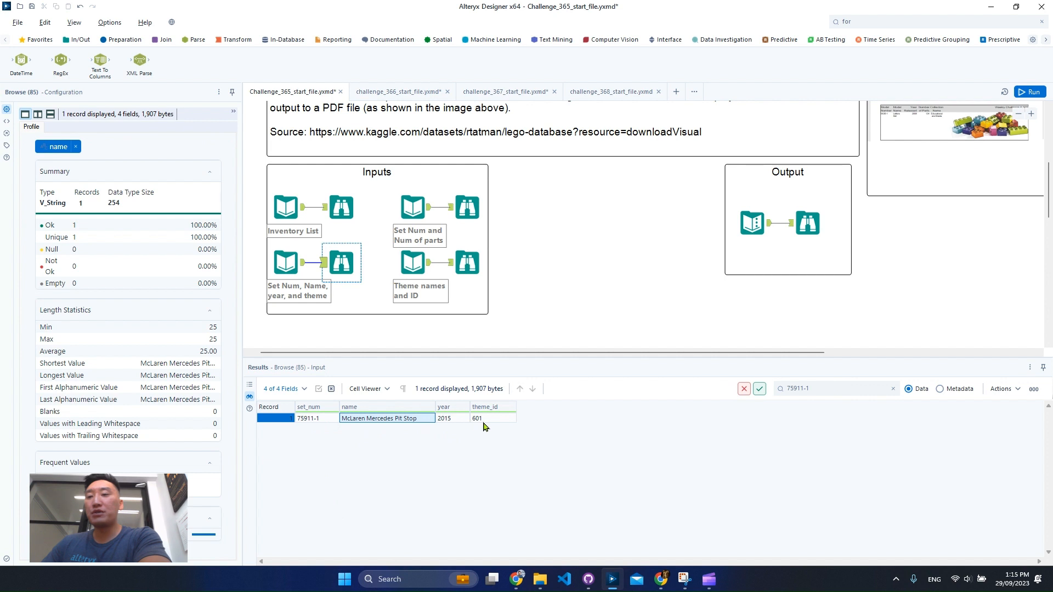
- Filter the Set Num, Name, year, and theme records by 75911-1 again and copy the record's theme_id value without headers
click(465, 268)
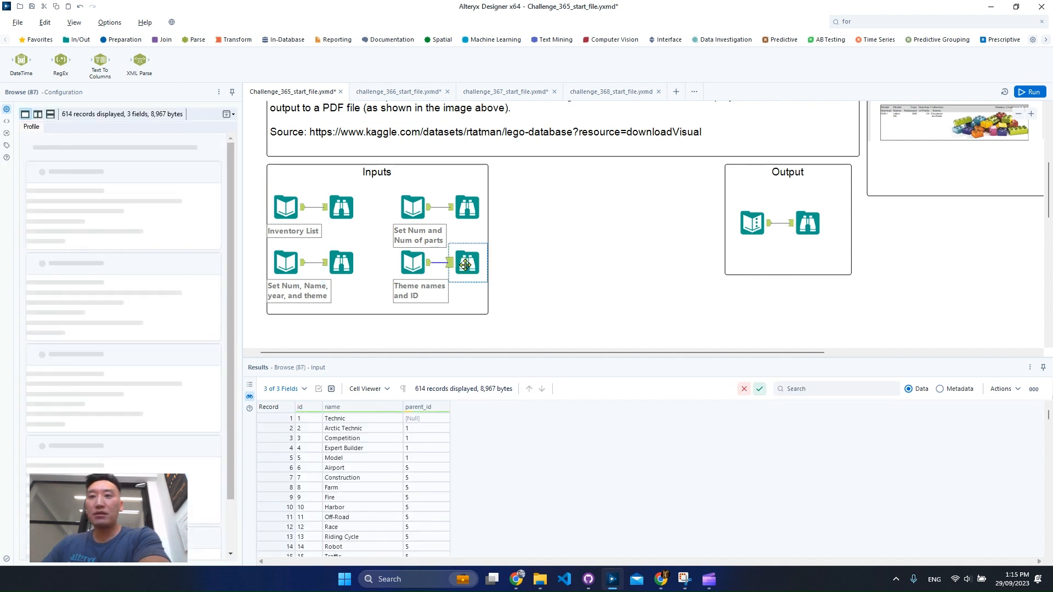
click(341, 263)
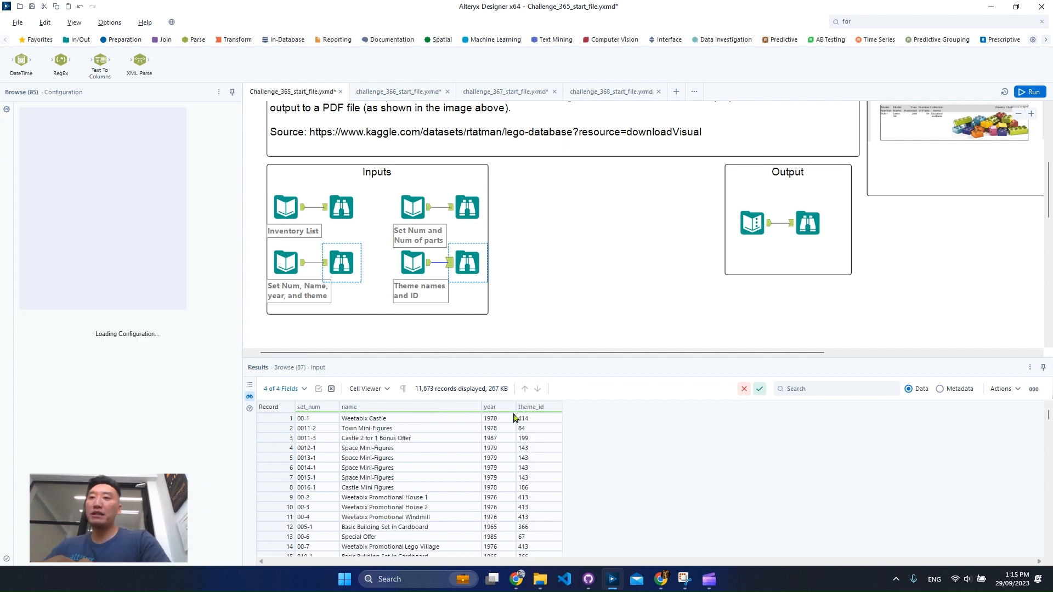
click(861, 388)
text(75911-1)
key(Return)
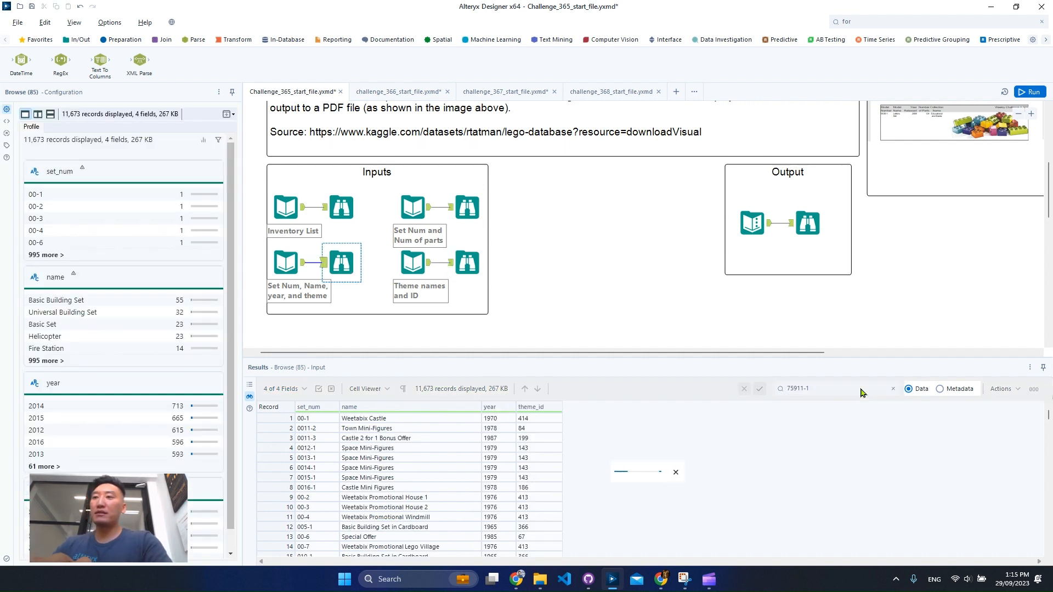
right_click(496, 422)
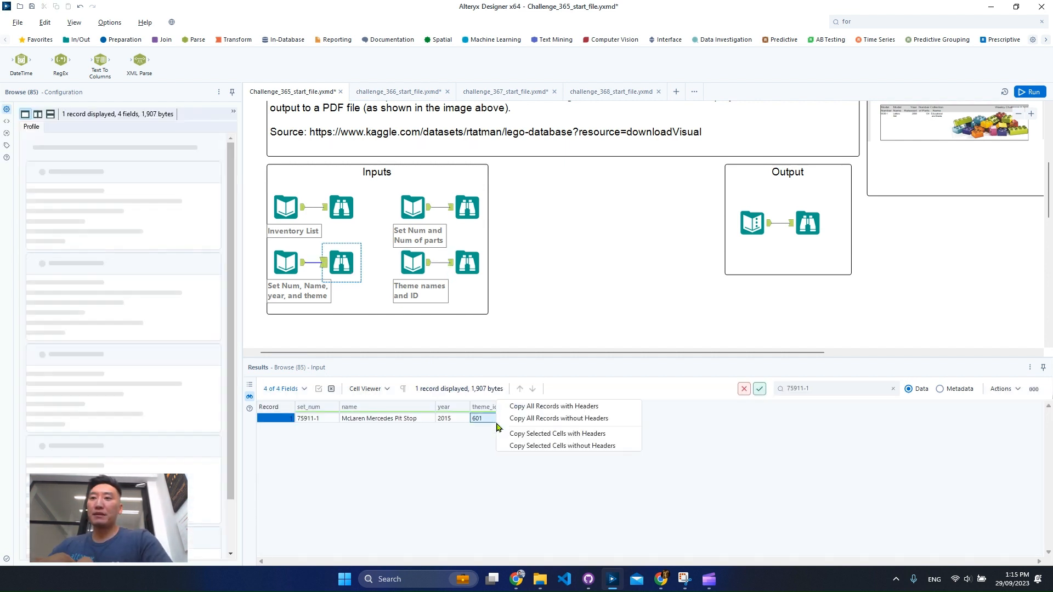
click(559, 446)
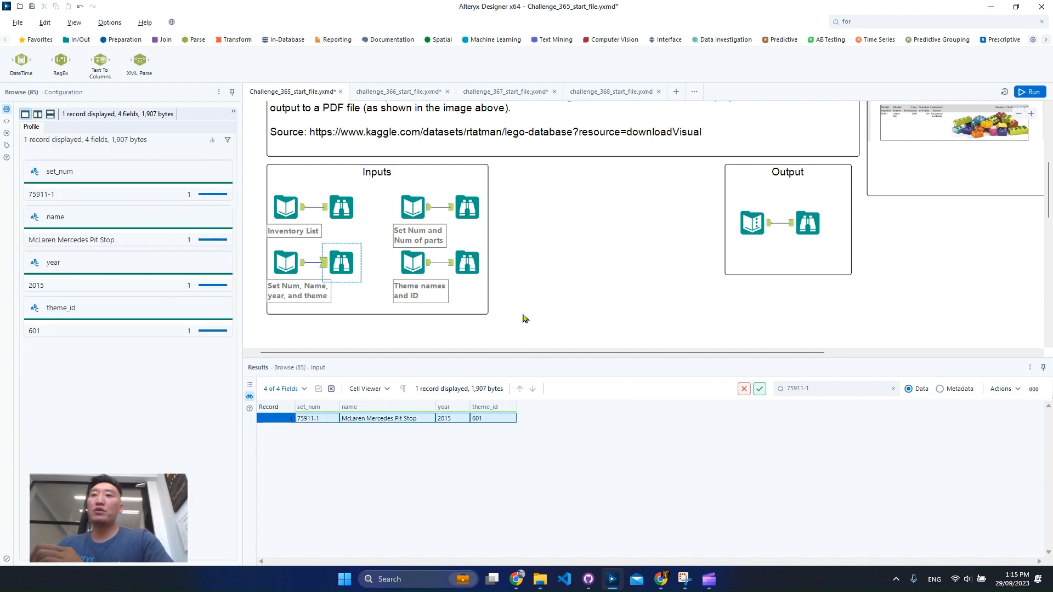
- Search the Theme names and ID records for theme 601 and examine the matching id and parent_id values
click(468, 265)
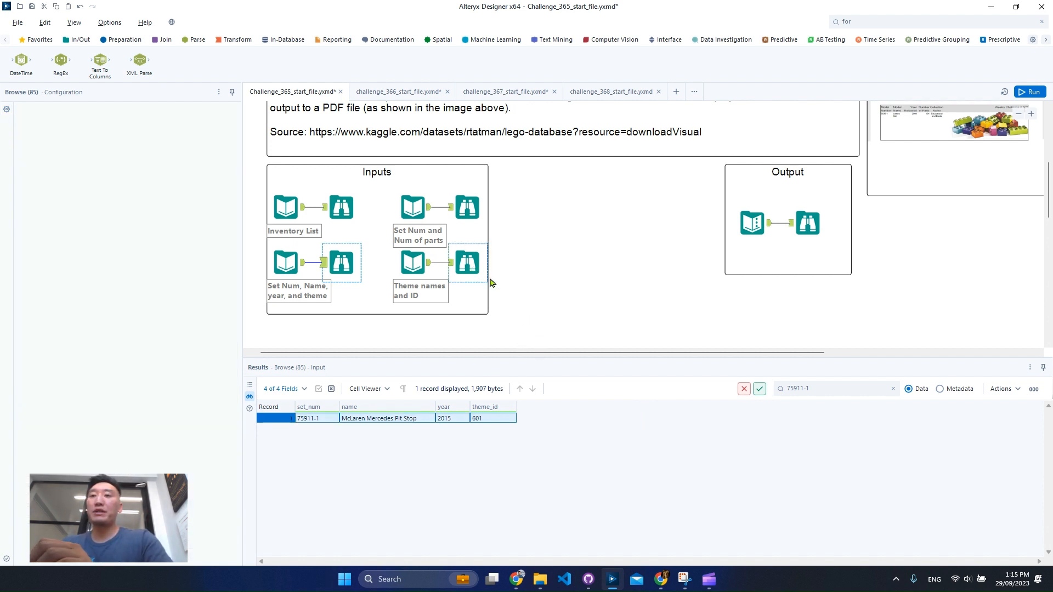
click(844, 391)
key(ctrl+v)
key(Return)
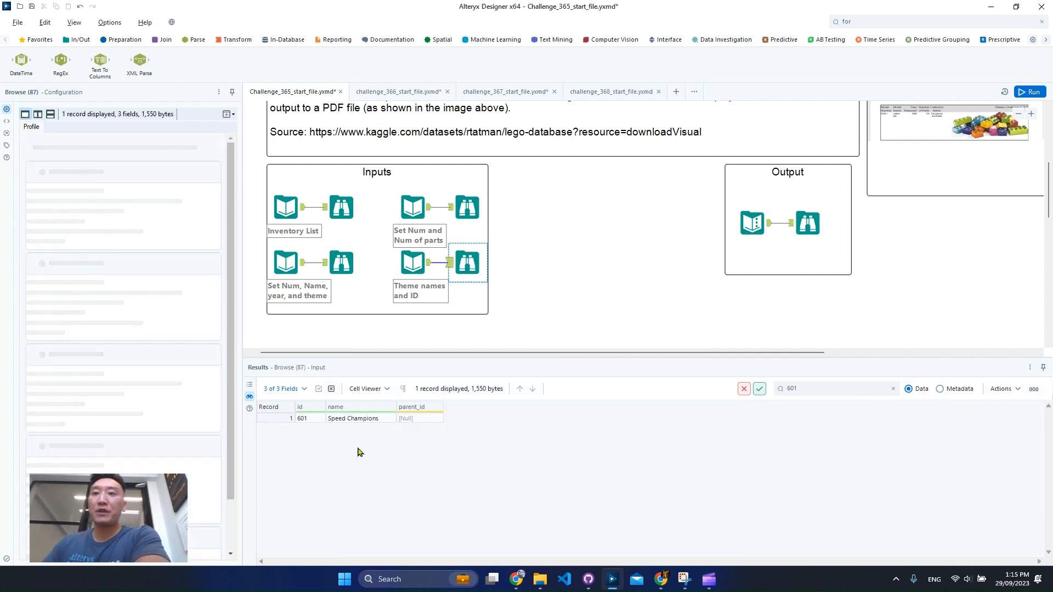
click(301, 419)
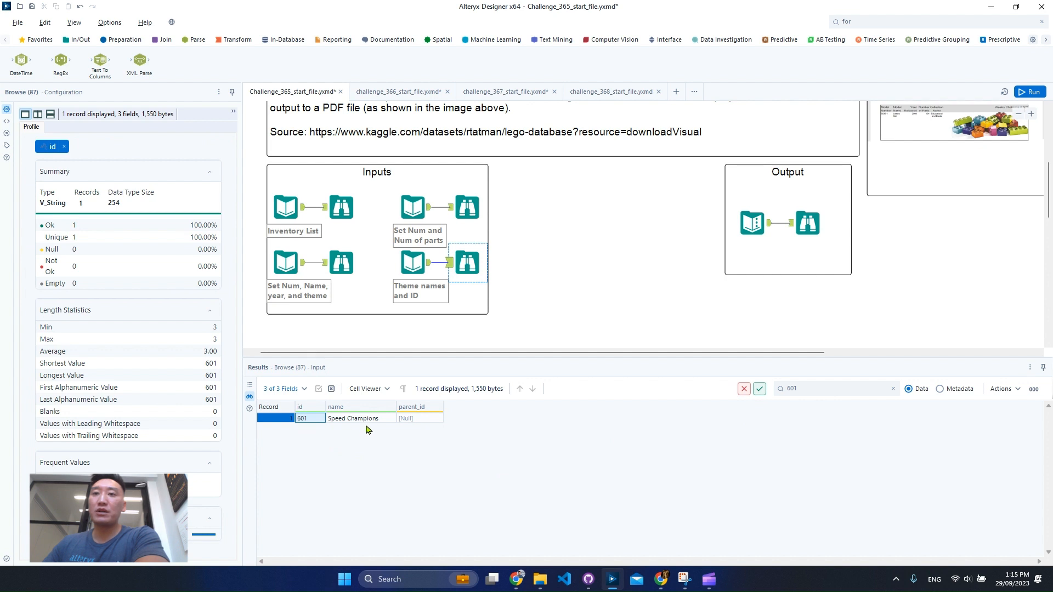
click(409, 422)
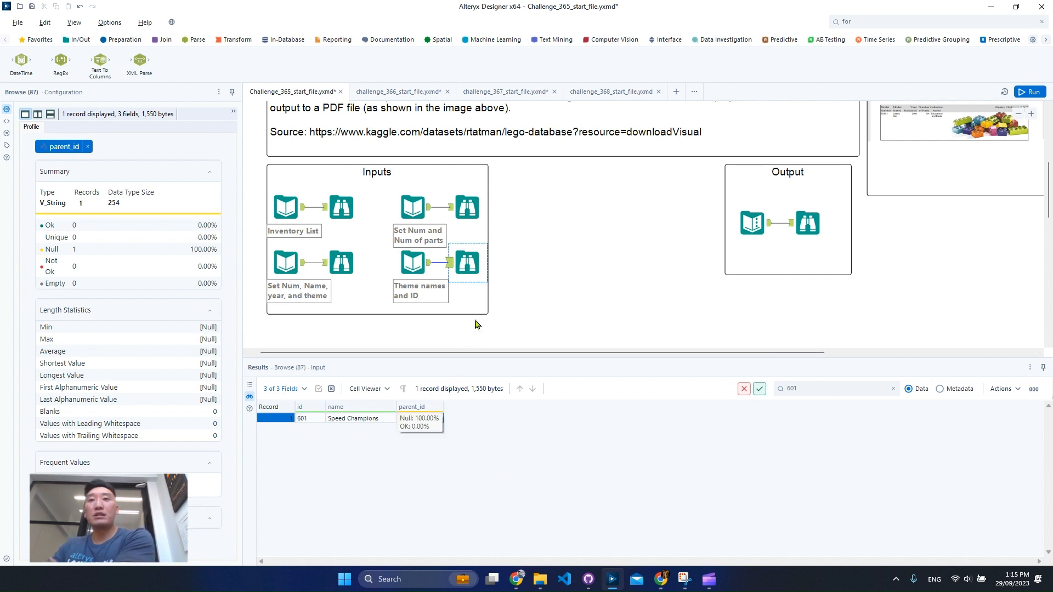
- Examine the expected result record in the Output container across all five fields
click(806, 221)
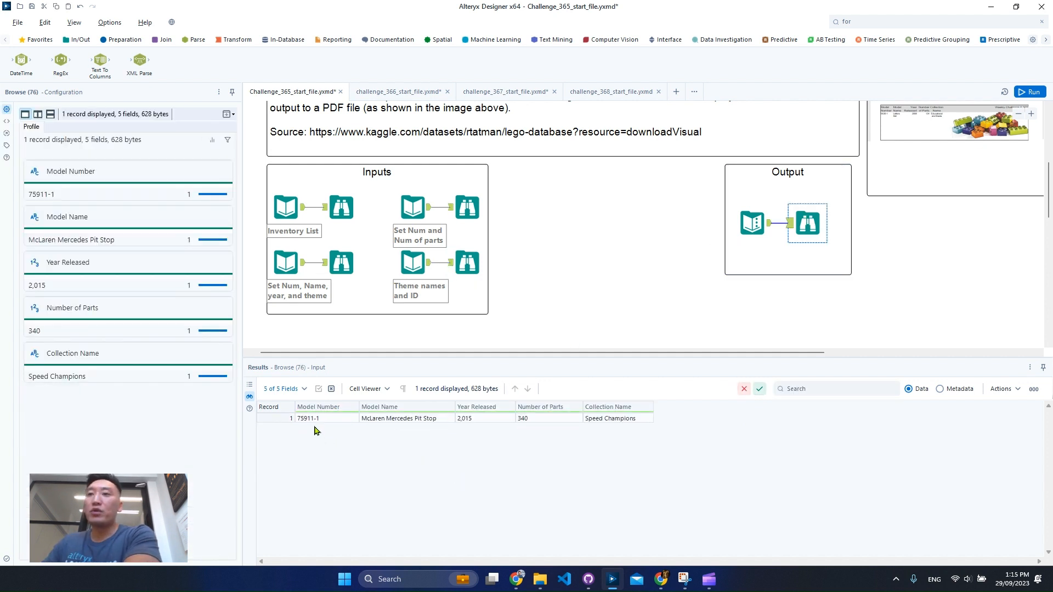
drag(315, 423, 743, 450)
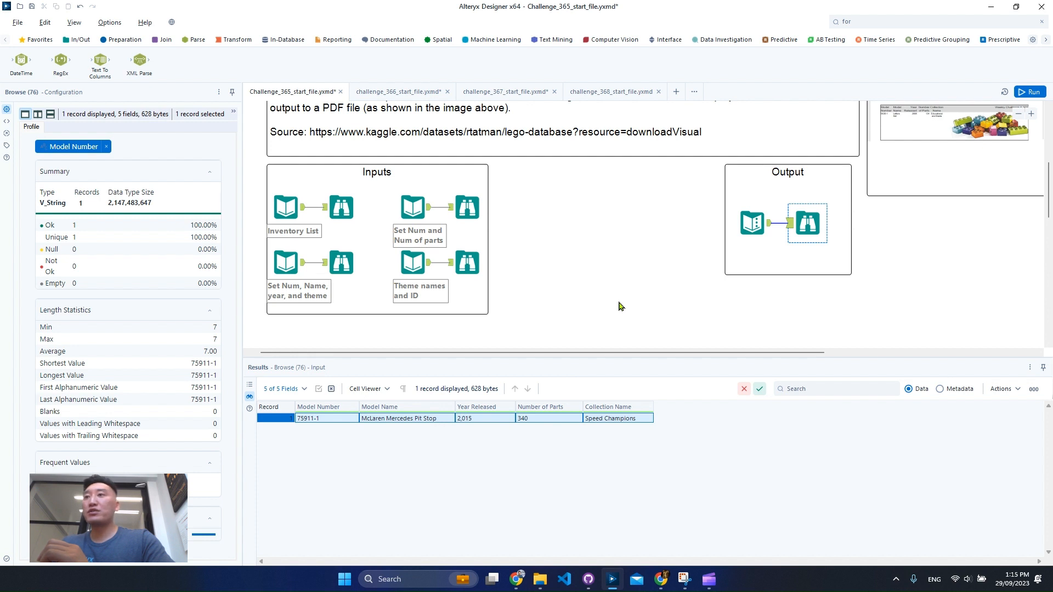
- Read the challenge instructions and examine the example windows of the bonus app, including the ID prompt, error result and PDF output
scroll(675, 313, up, 5)
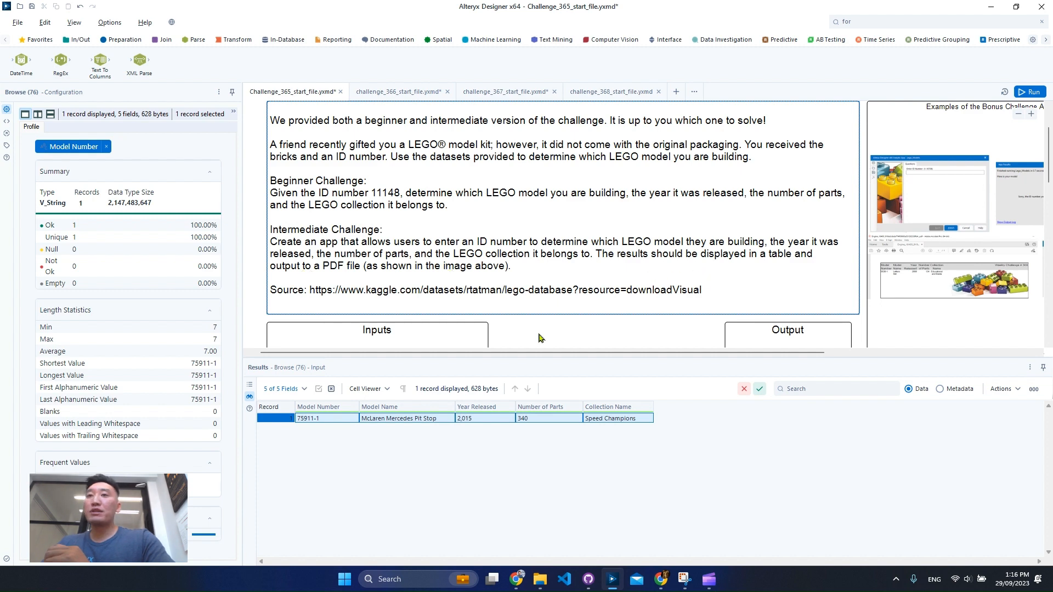
drag(491, 354, 834, 353)
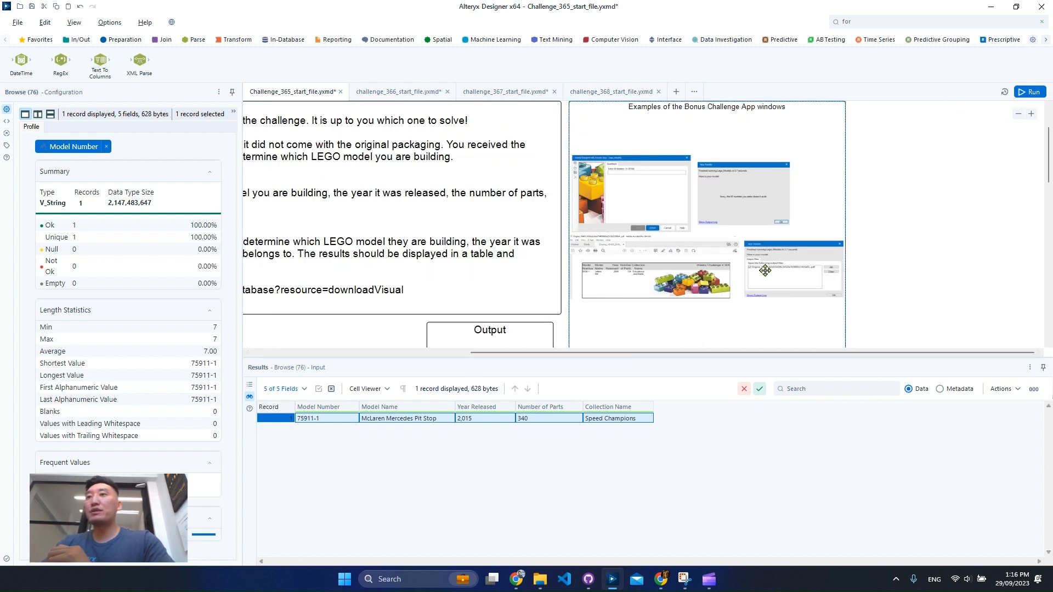
scroll(765, 268, up, 3)
scroll(766, 270, up, 1)
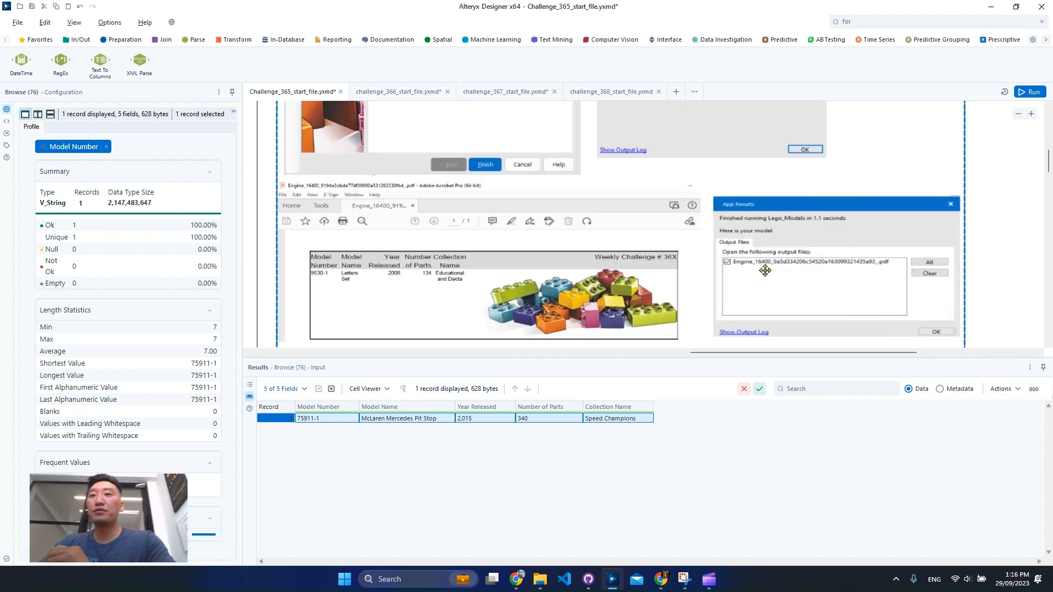
scroll(765, 270, up, 4)
scroll(765, 270, down, 2)
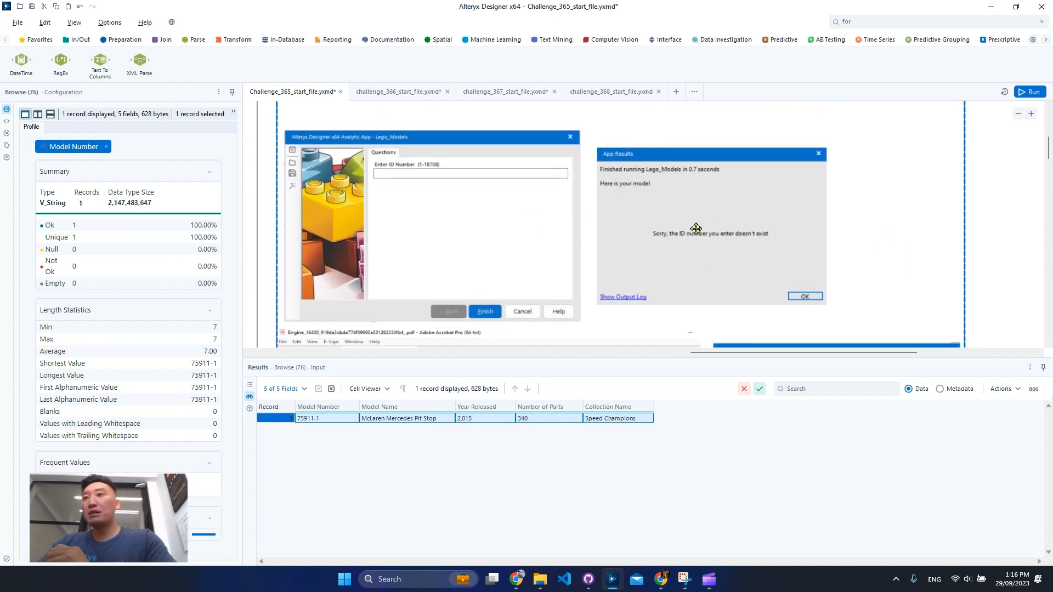
scroll(720, 241, down, 3)
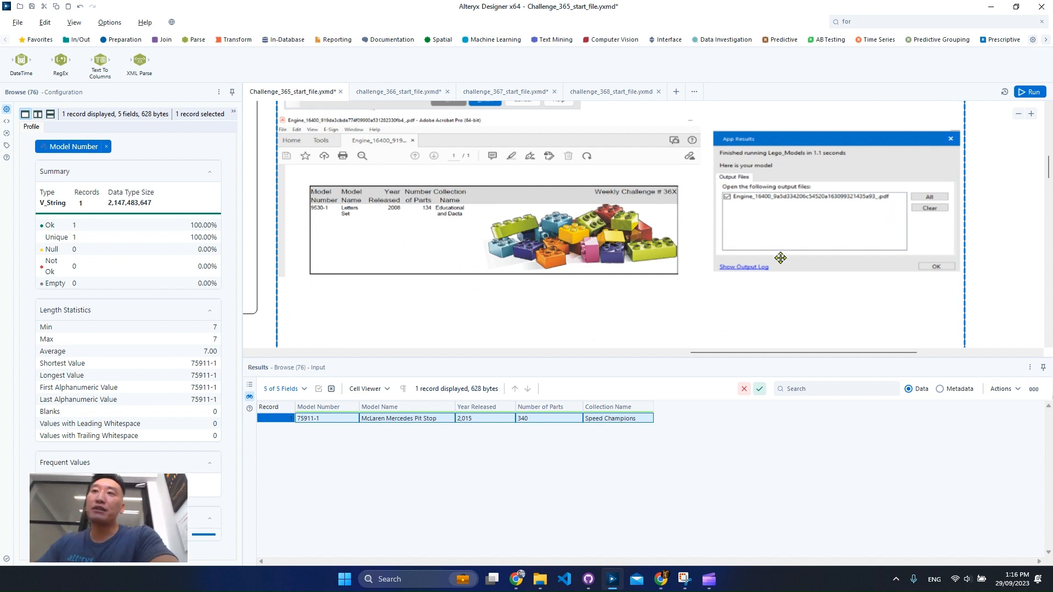
click(260, 344)
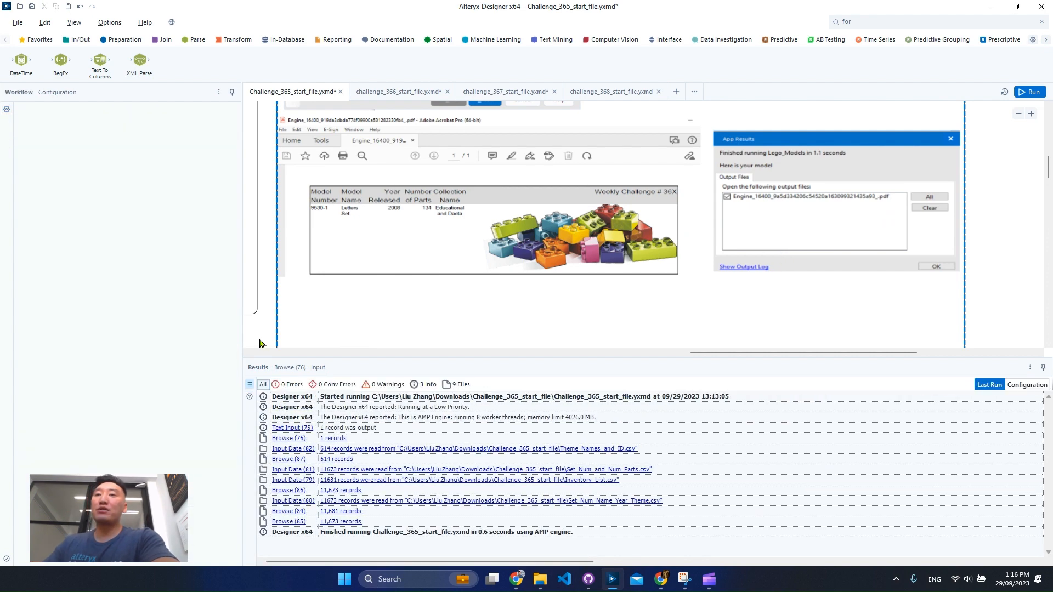
- Add a Join tool below the Inputs container, with Inventory List as its left input and Set Num and Num of parts as its right
click(654, 353)
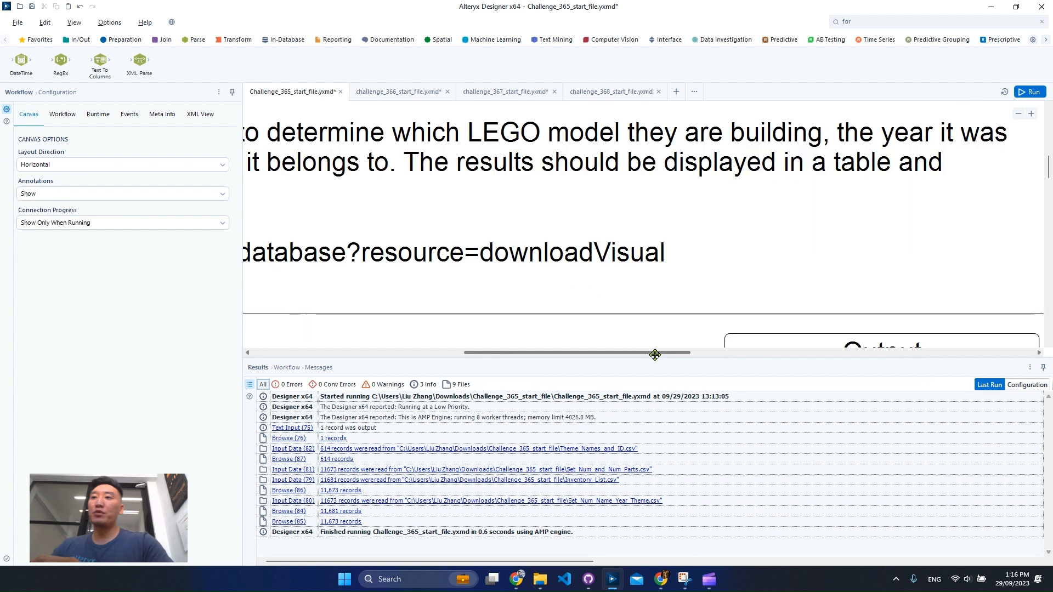
drag(653, 353, 537, 350)
scroll(649, 256, down, 3)
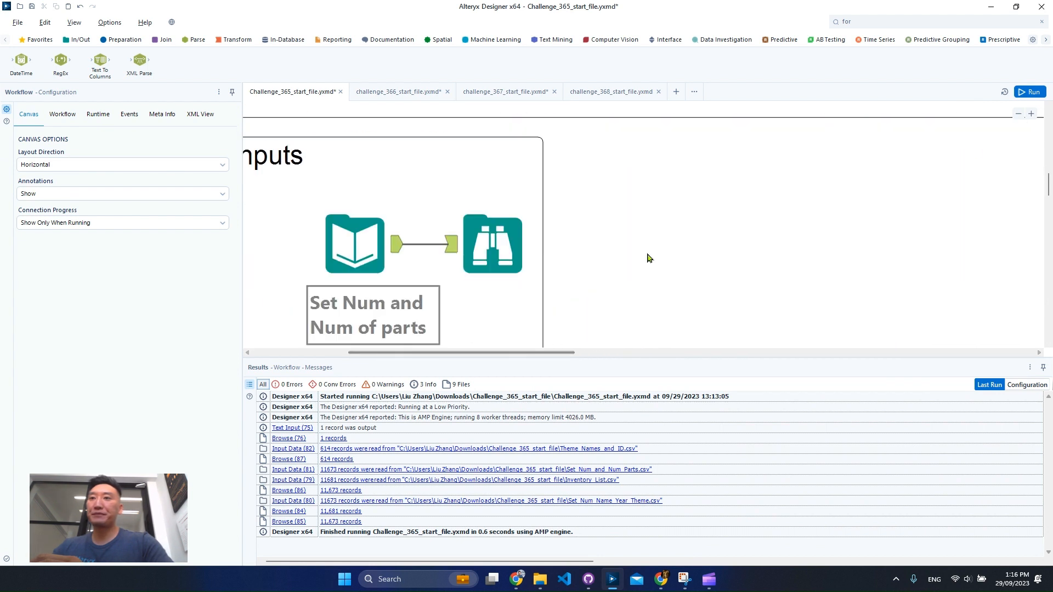
click(1019, 119)
click(1018, 115)
click(1019, 115)
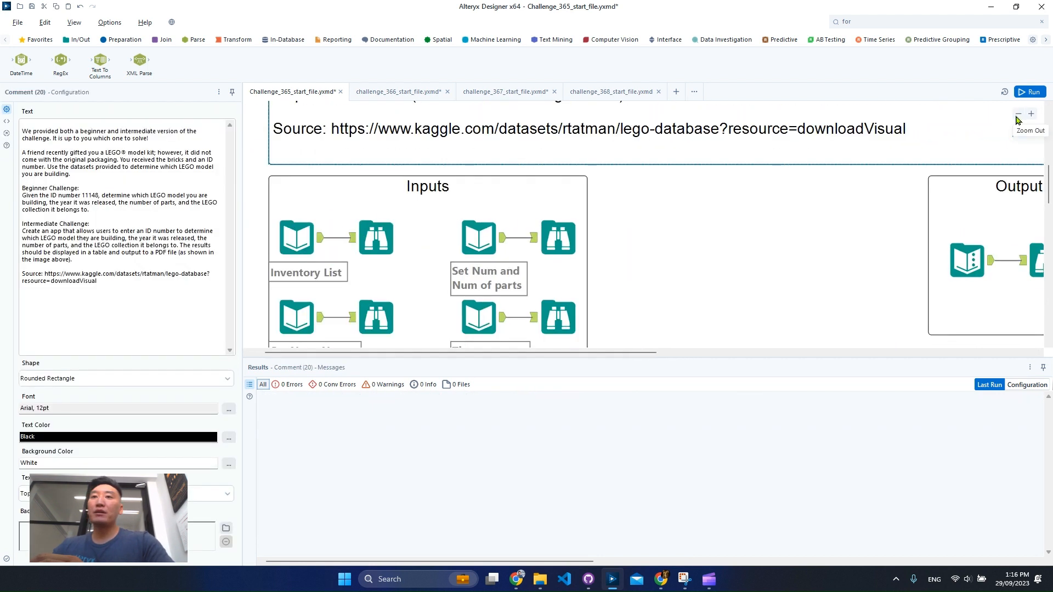
click(1019, 116)
scroll(538, 282, down, 3)
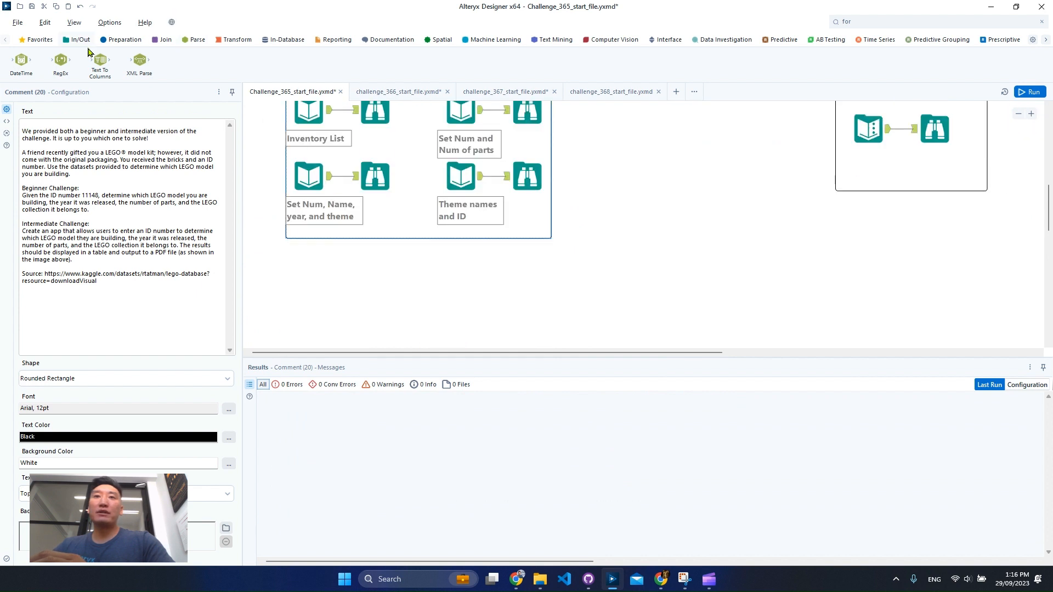
click(166, 39)
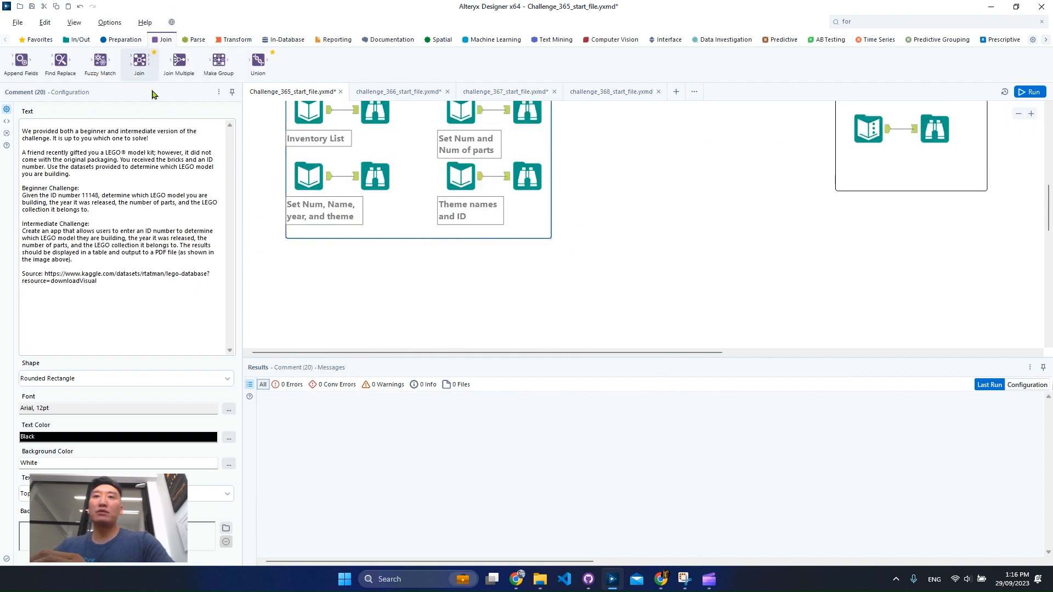
drag(139, 61, 331, 110)
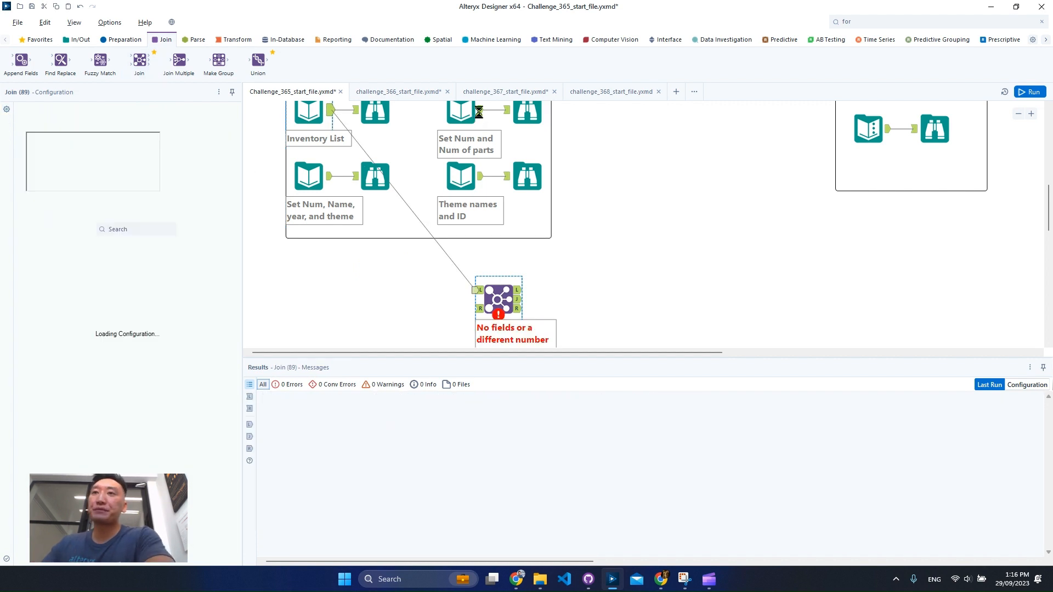
drag(481, 111, 477, 308)
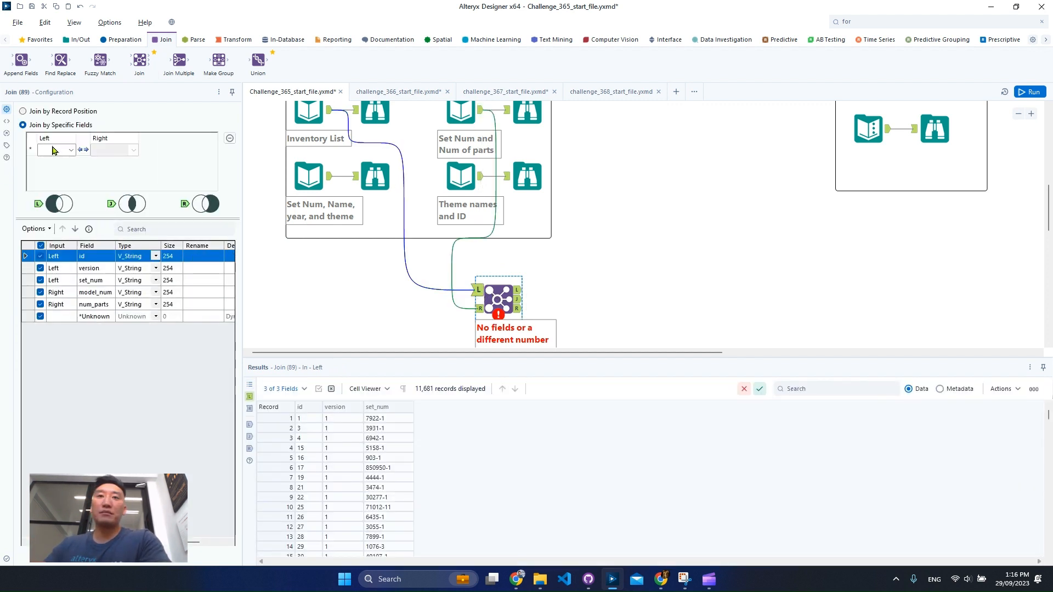
- Join the two inputs by matching left field set_num to right field model_num, and run the workflow
click(58, 150)
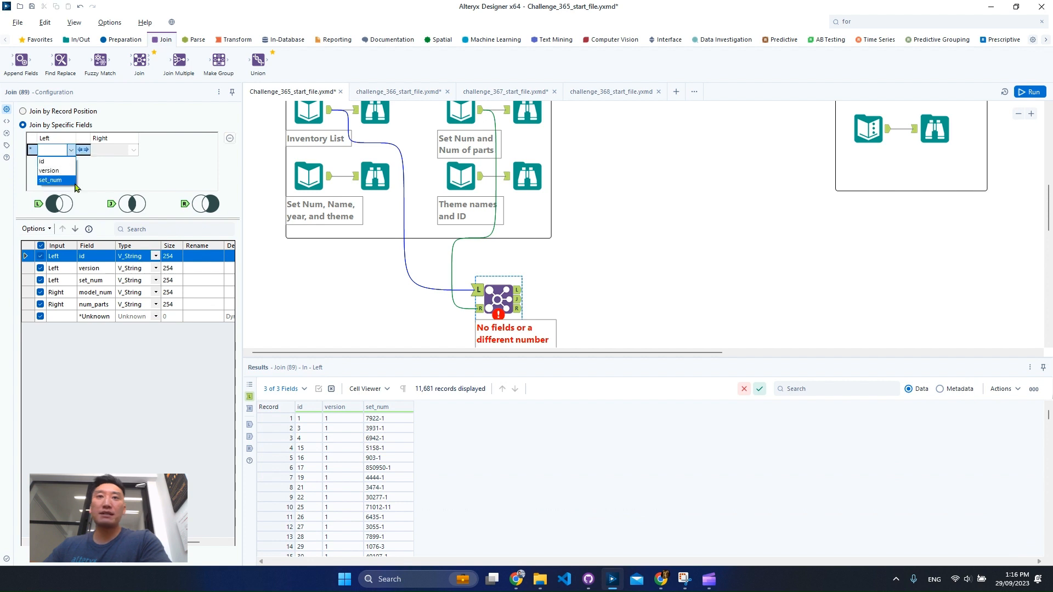
click(67, 181)
click(112, 150)
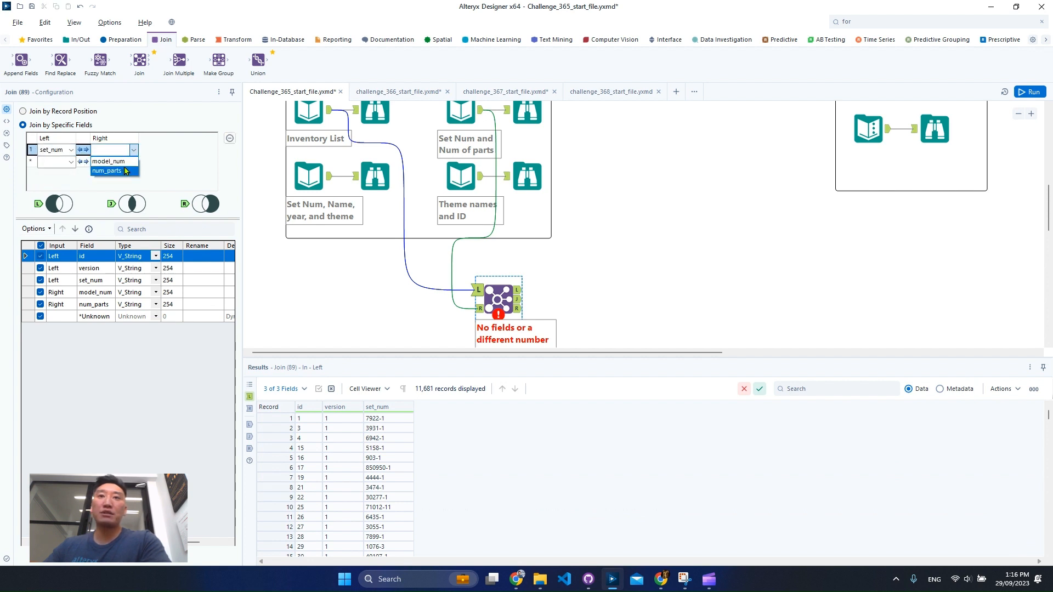
click(110, 161)
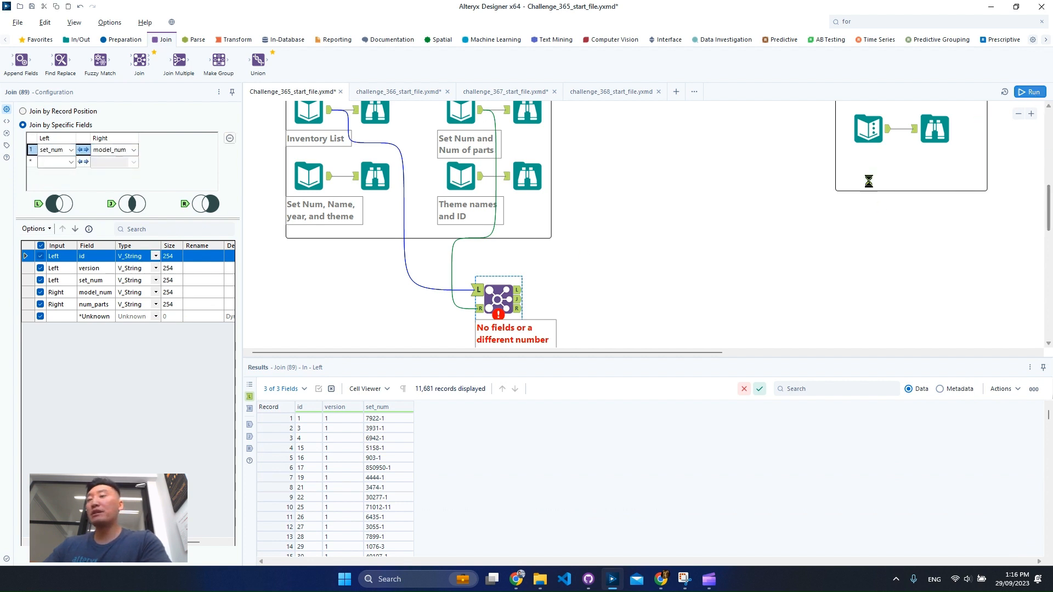
click(649, 271)
key(ctrl+r)
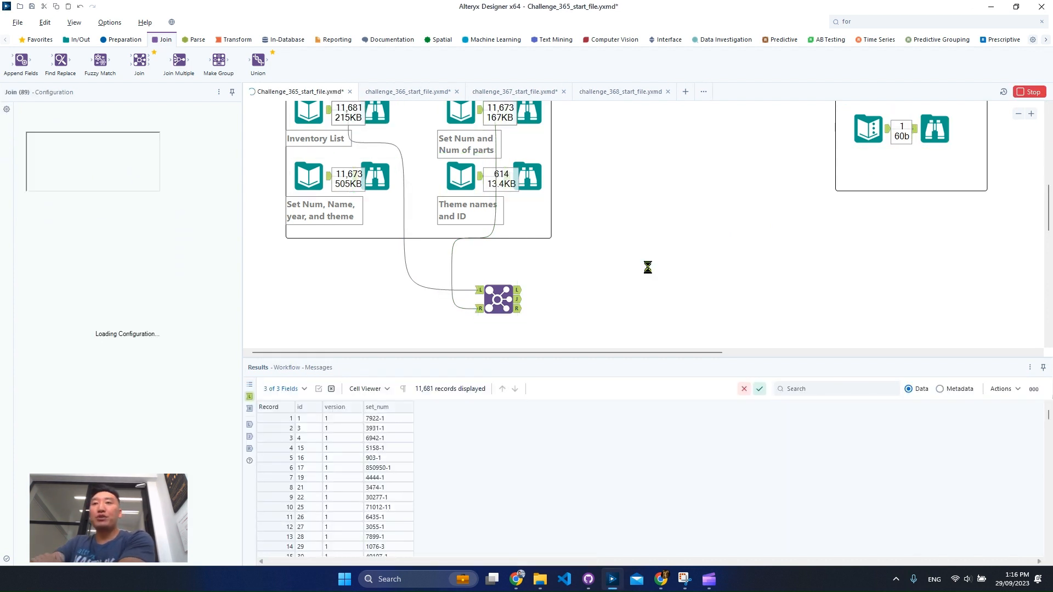
- Examine the Join tool's joined, left and right outputs, including the unmatched model_num records and their num_parts values
scroll(669, 260, up, 1)
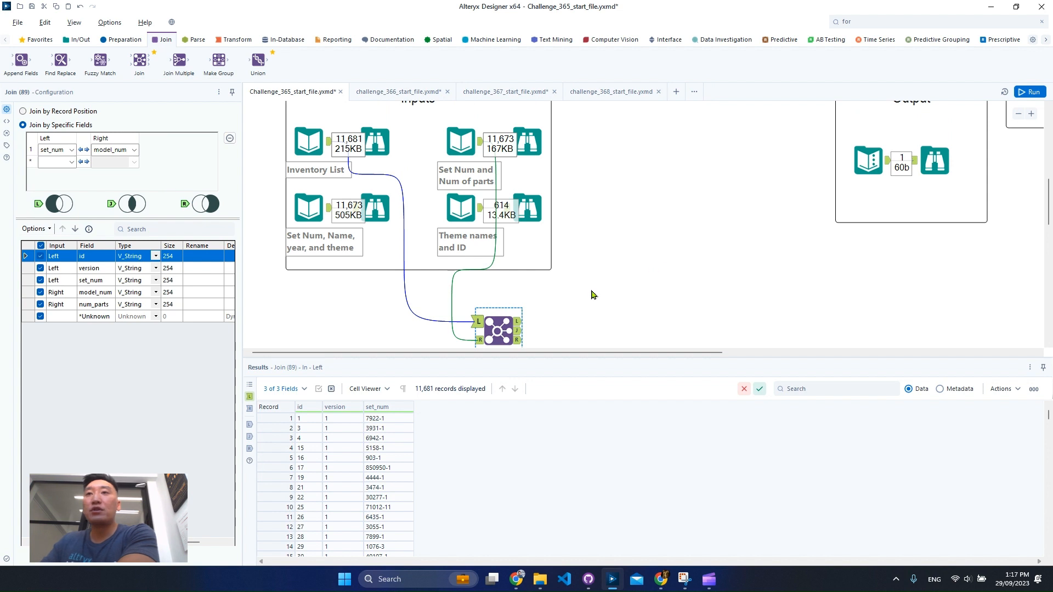
click(520, 333)
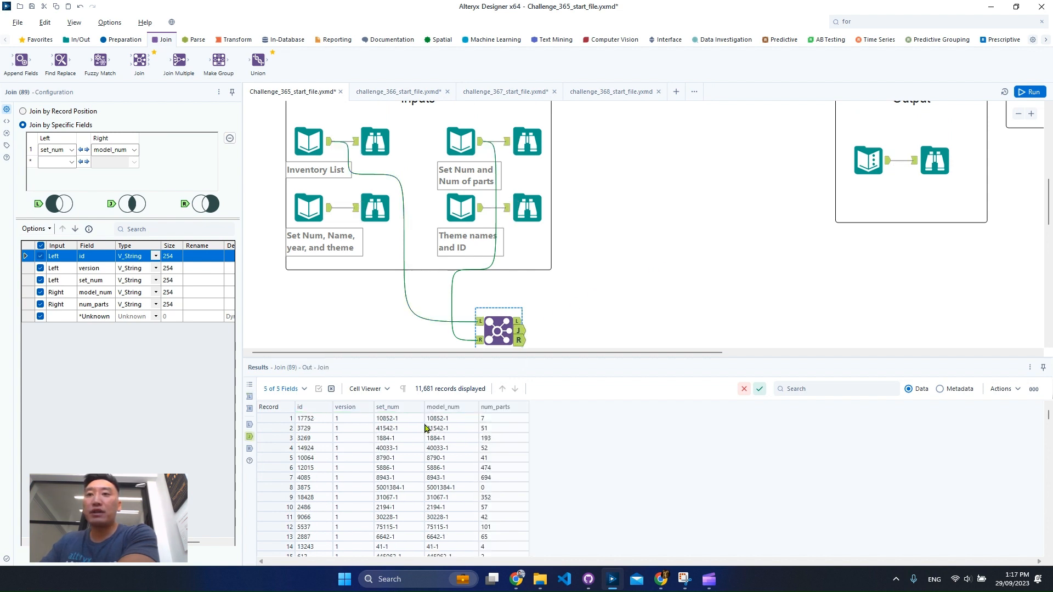
click(521, 326)
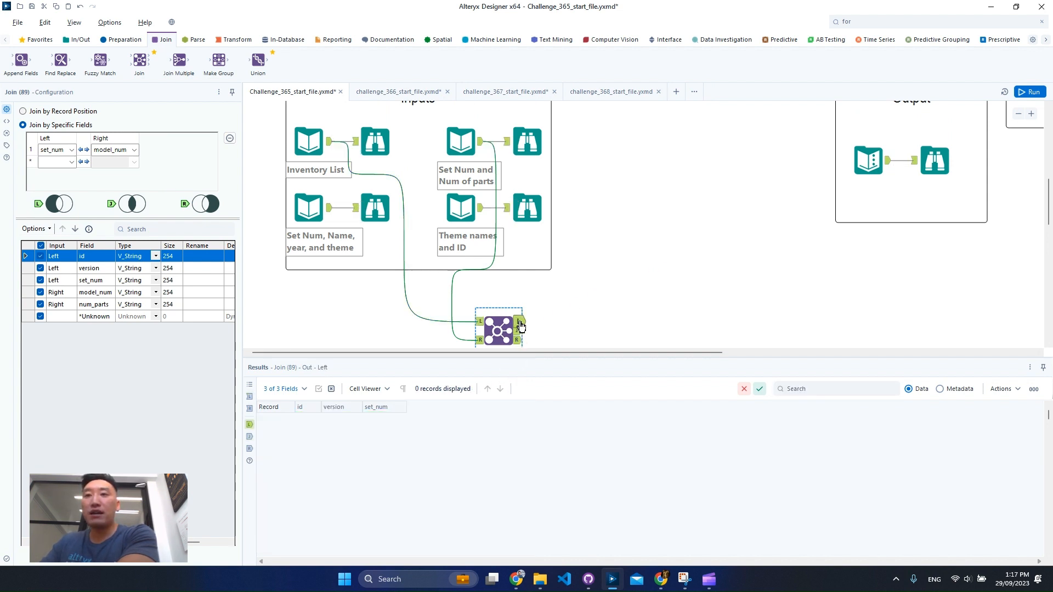
scroll(602, 286, down, 1)
click(519, 277)
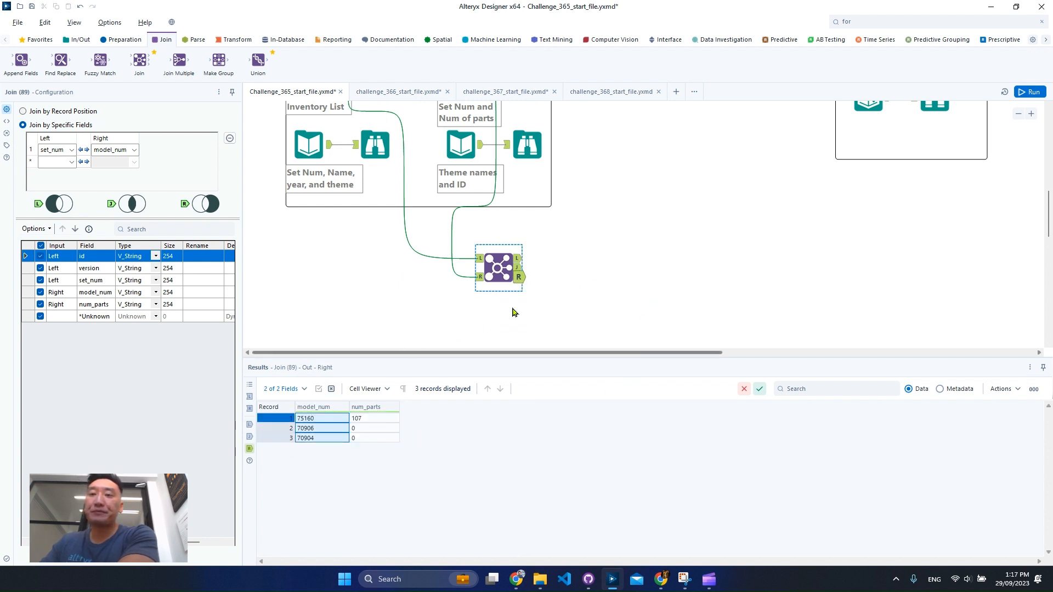
scroll(513, 308, up, 3)
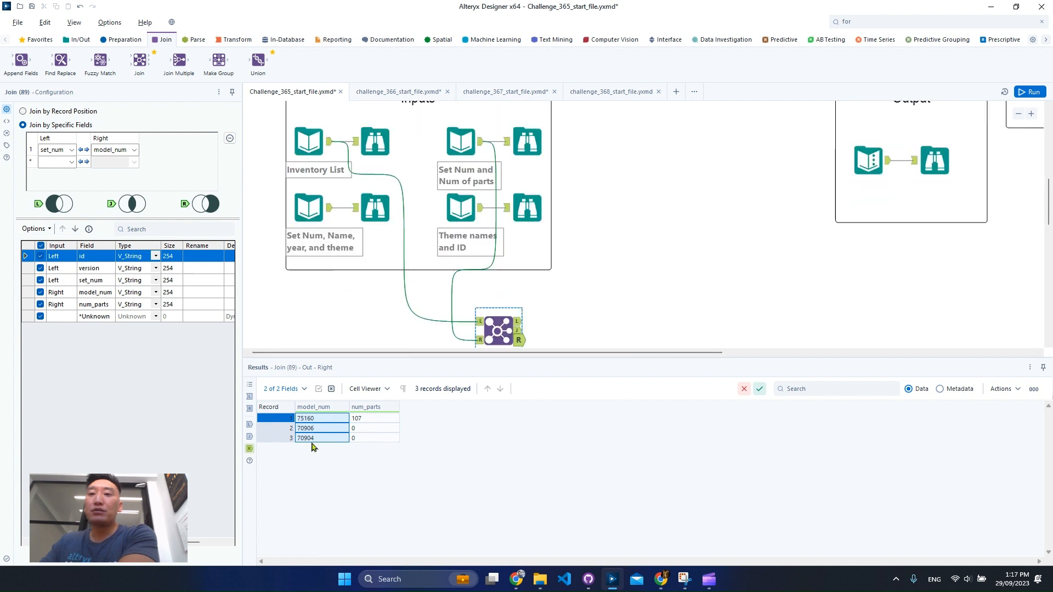
drag(276, 429, 276, 440)
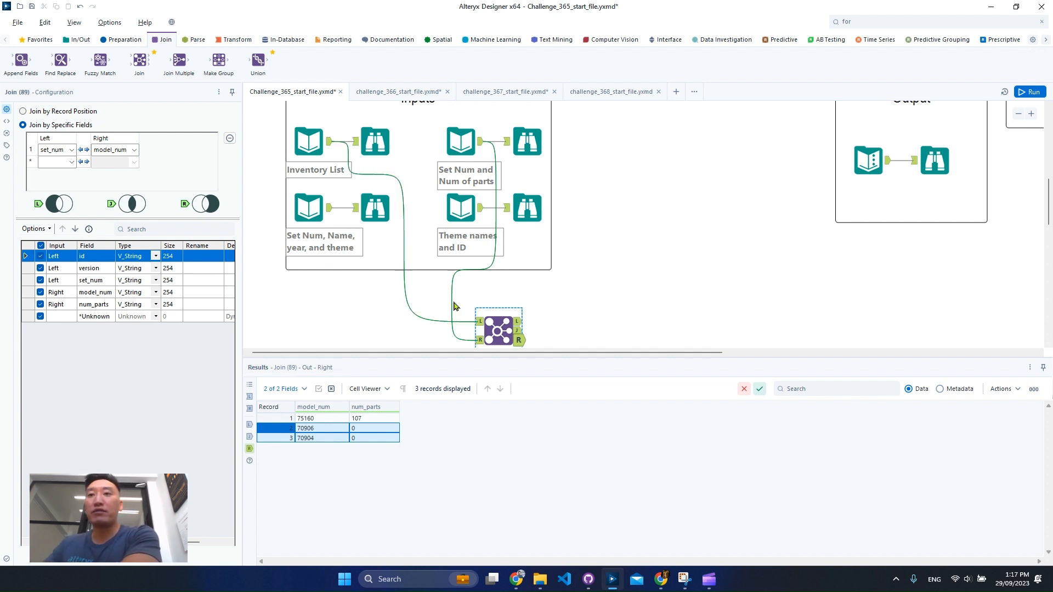
click(386, 156)
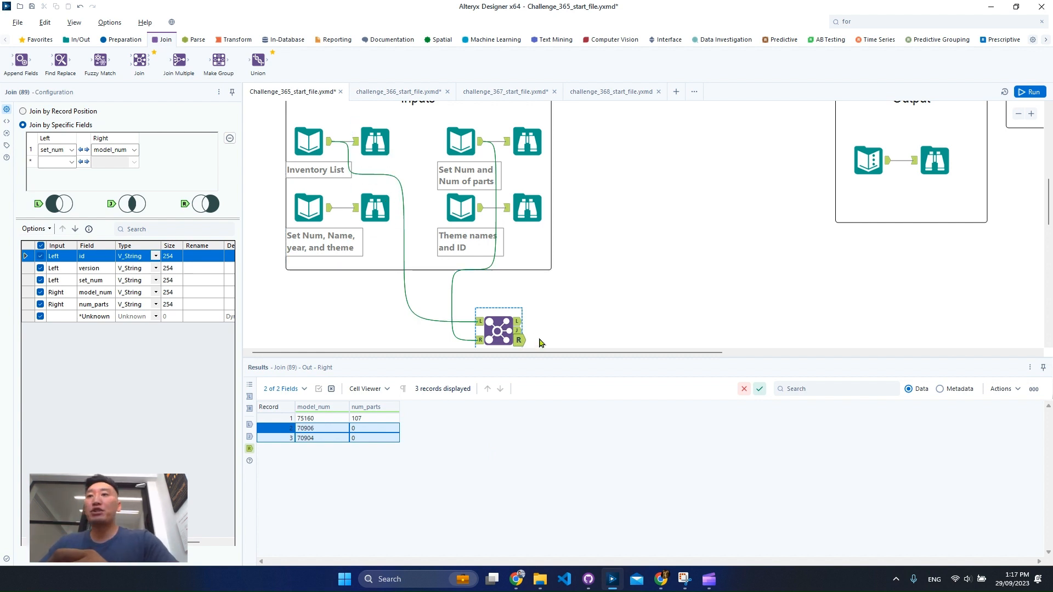
- Move the Join tool slightly to the right below the Inputs container and examine the records of its joined output
scroll(571, 311, down, 1)
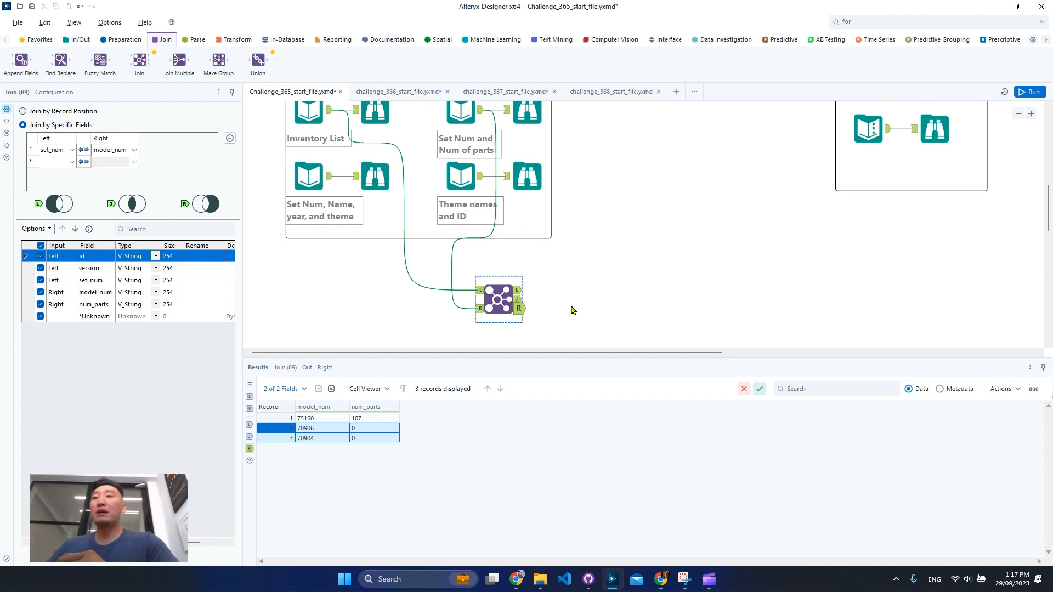
drag(496, 304, 534, 295)
scroll(479, 229, up, 1)
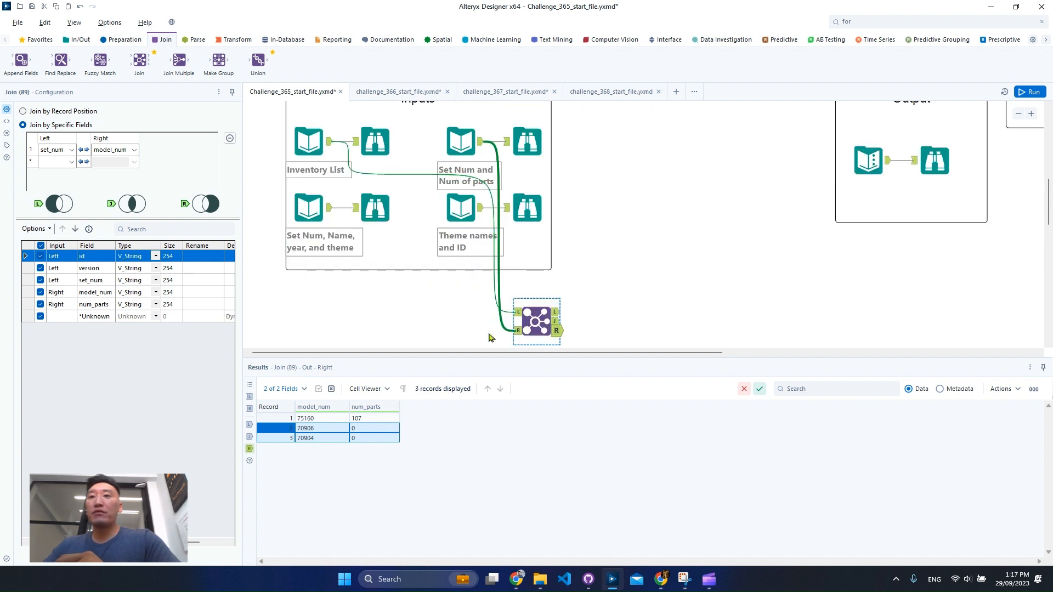
click(557, 322)
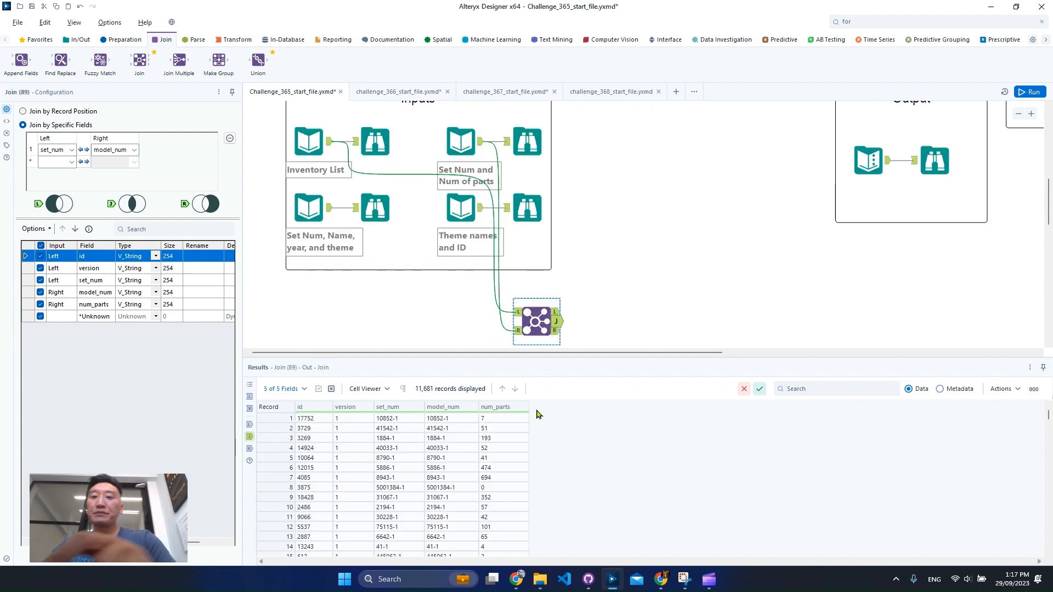
drag(409, 376, 477, 408)
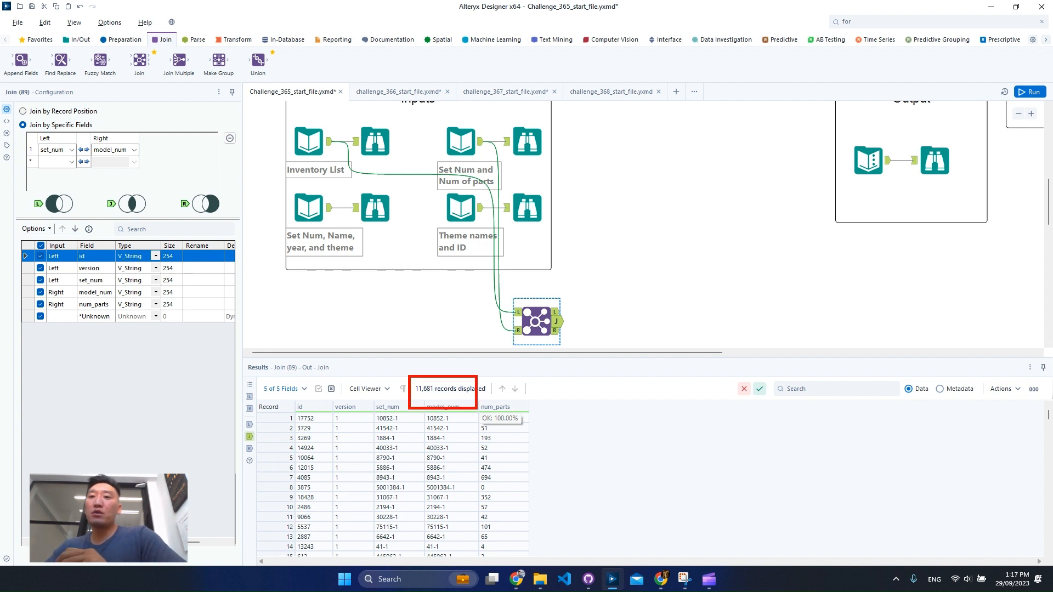
- Compare the Inventory List and Set Num and Num of parts data with the unmatched right output of the Join tool
click(379, 148)
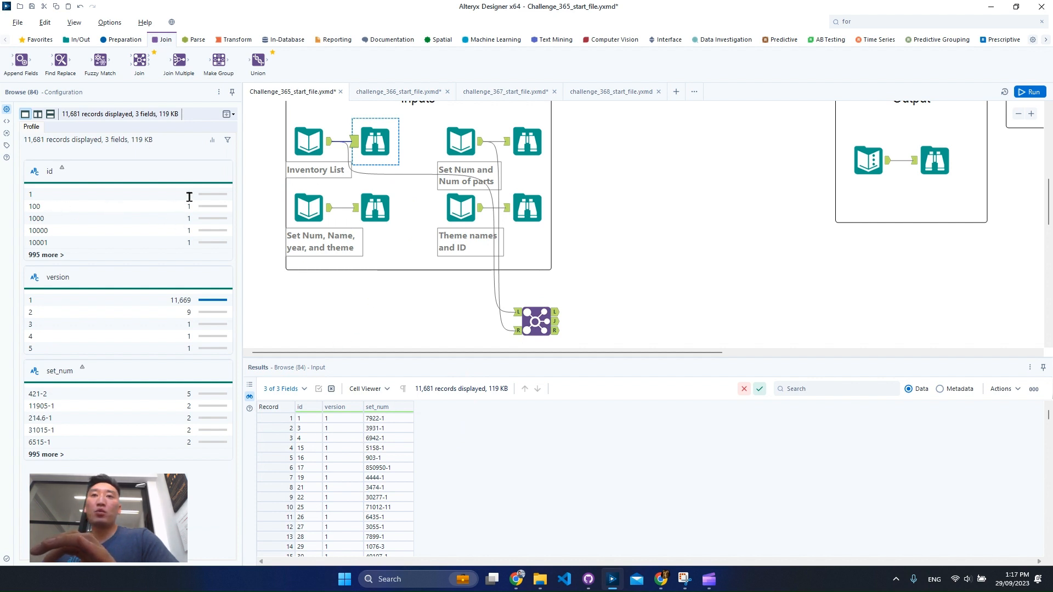
click(527, 142)
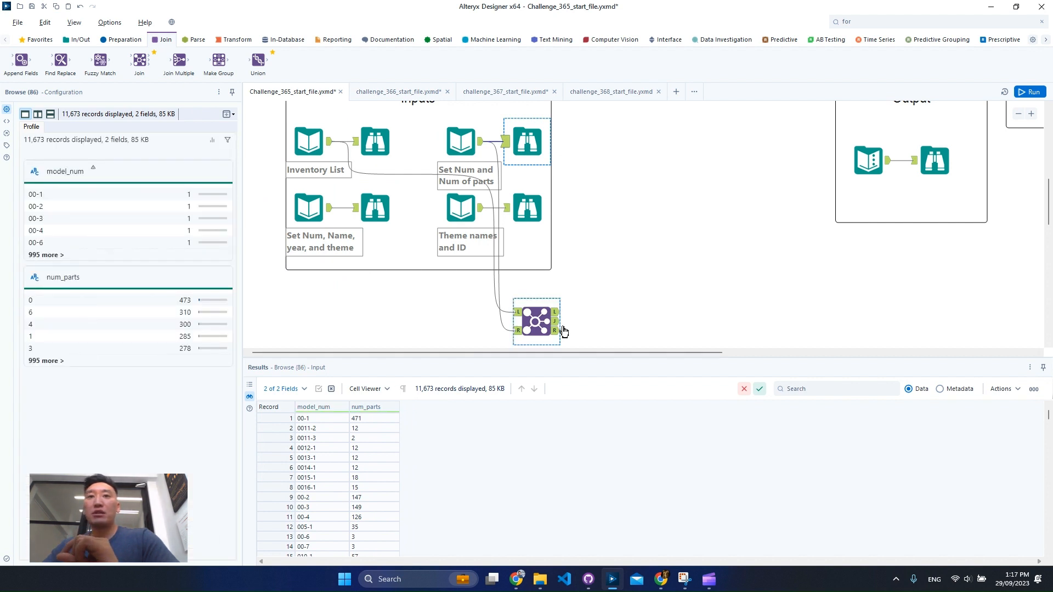
click(295, 136)
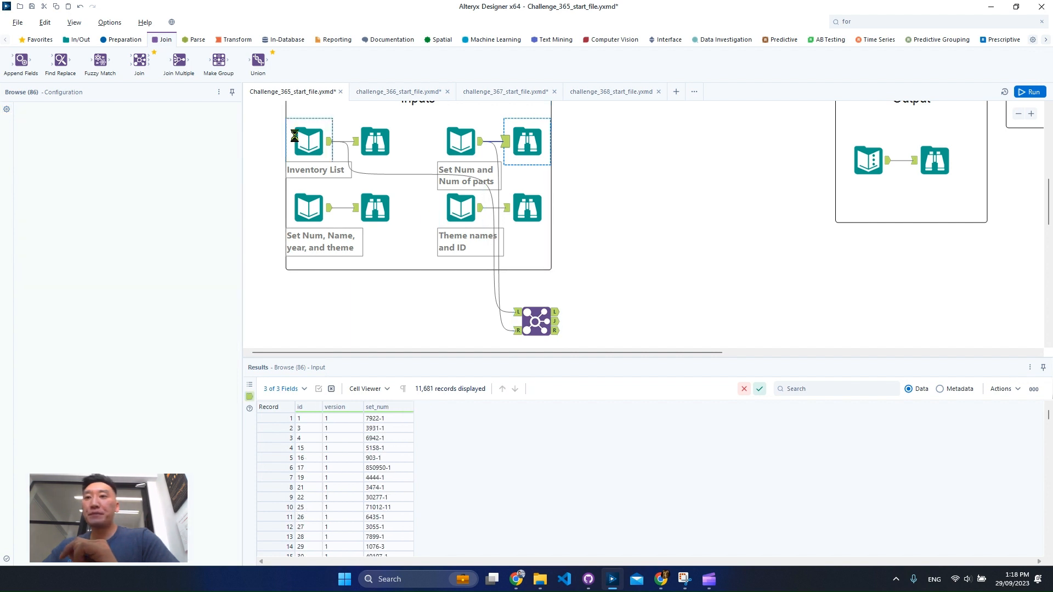
click(520, 152)
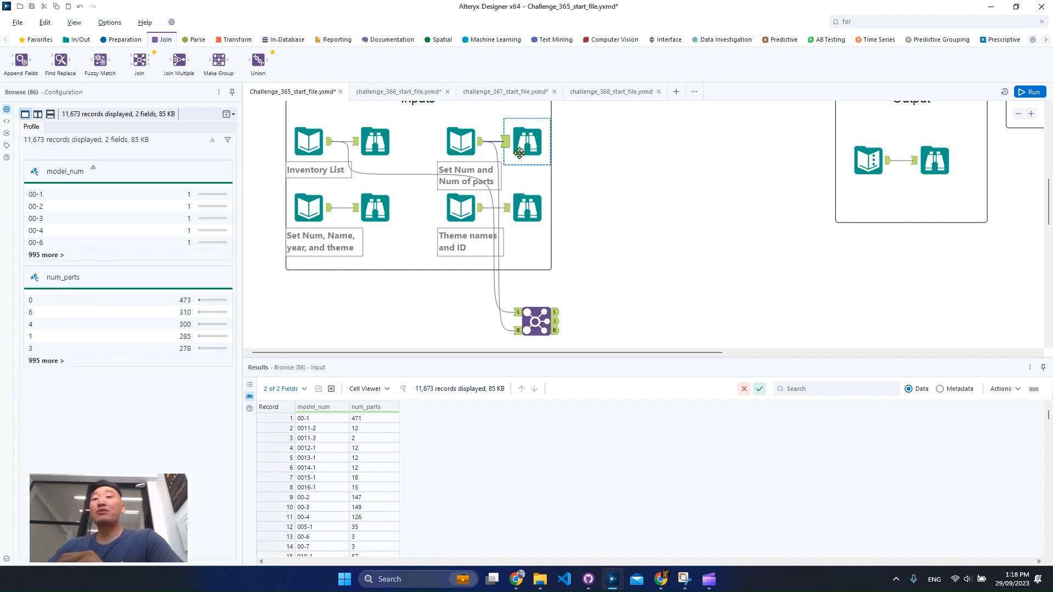
click(557, 330)
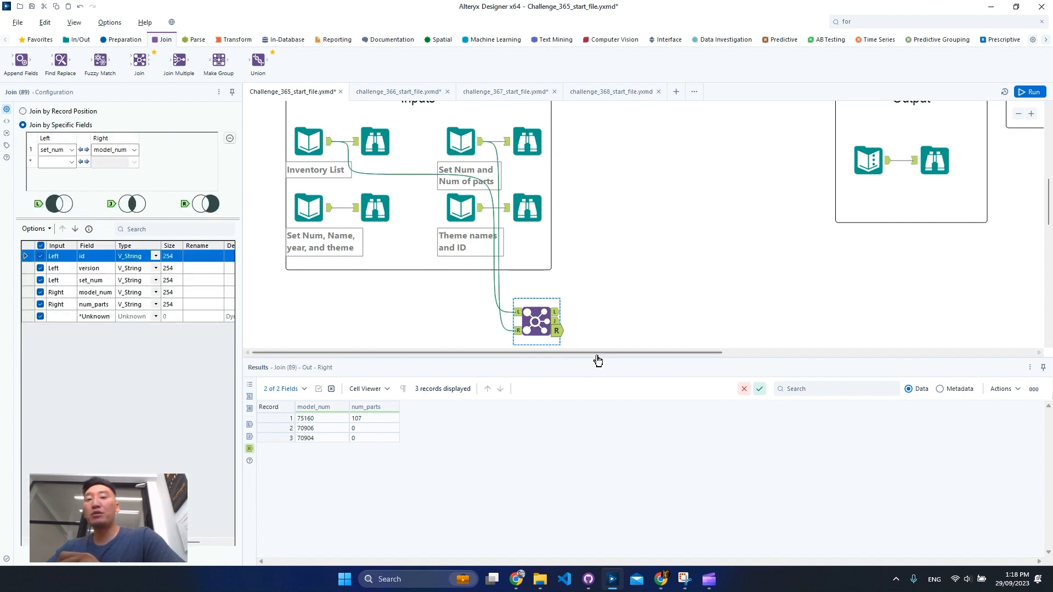
- Add a second Join tool beside the first, feeding its left input from the first Join's joined output and its right from Set Num, Name, year, and theme
scroll(644, 327, down, 3)
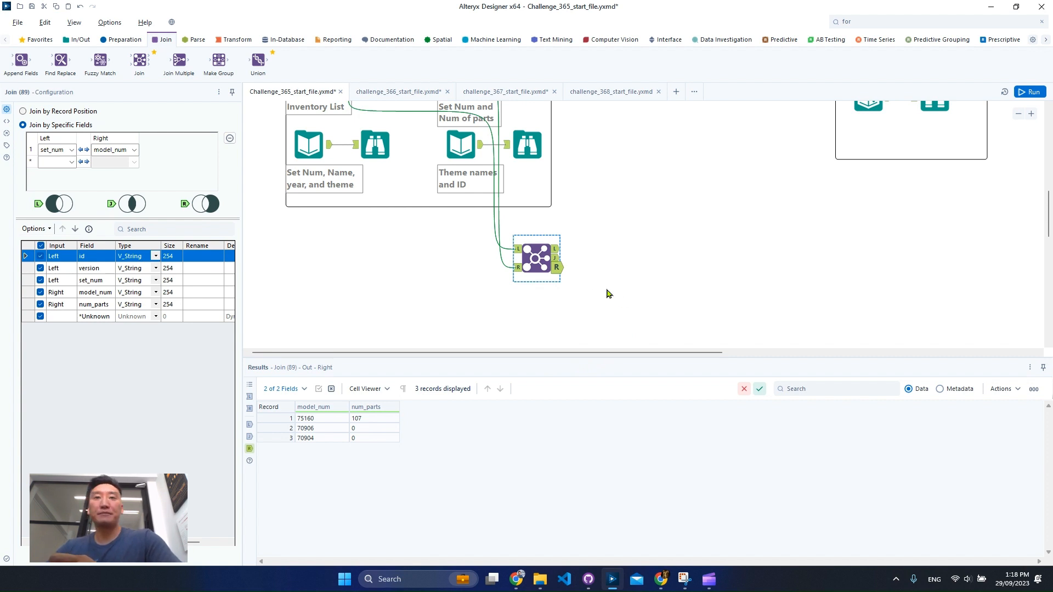
drag(139, 61, 700, 273)
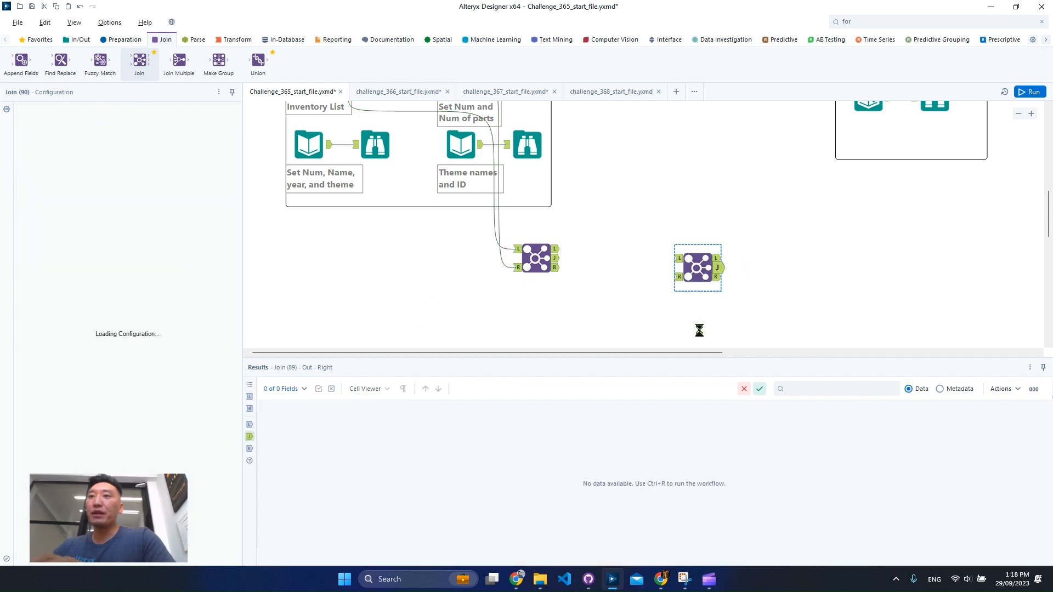
drag(557, 258, 680, 259)
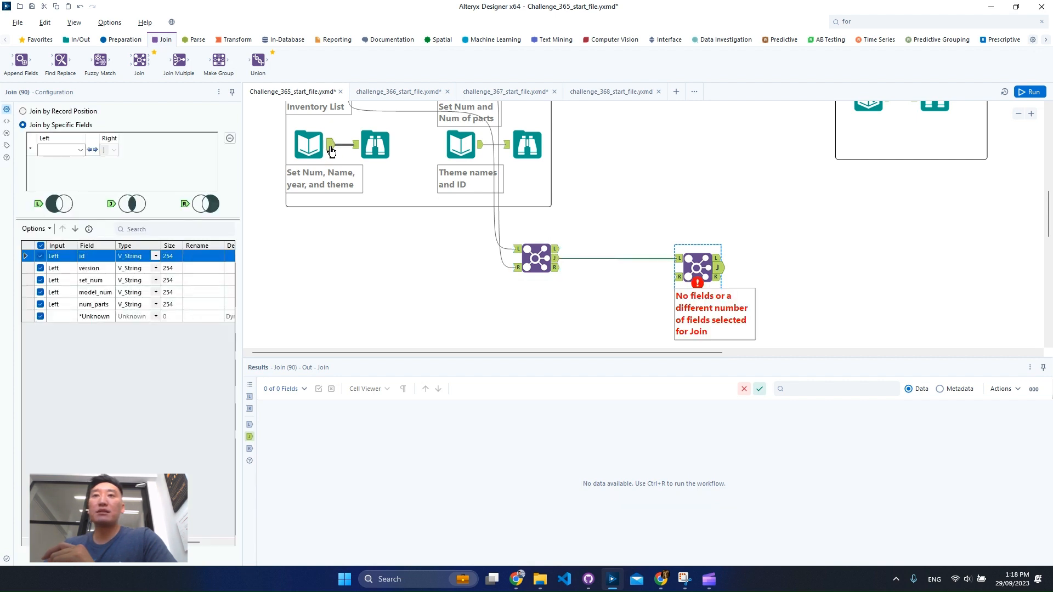
drag(331, 151, 683, 275)
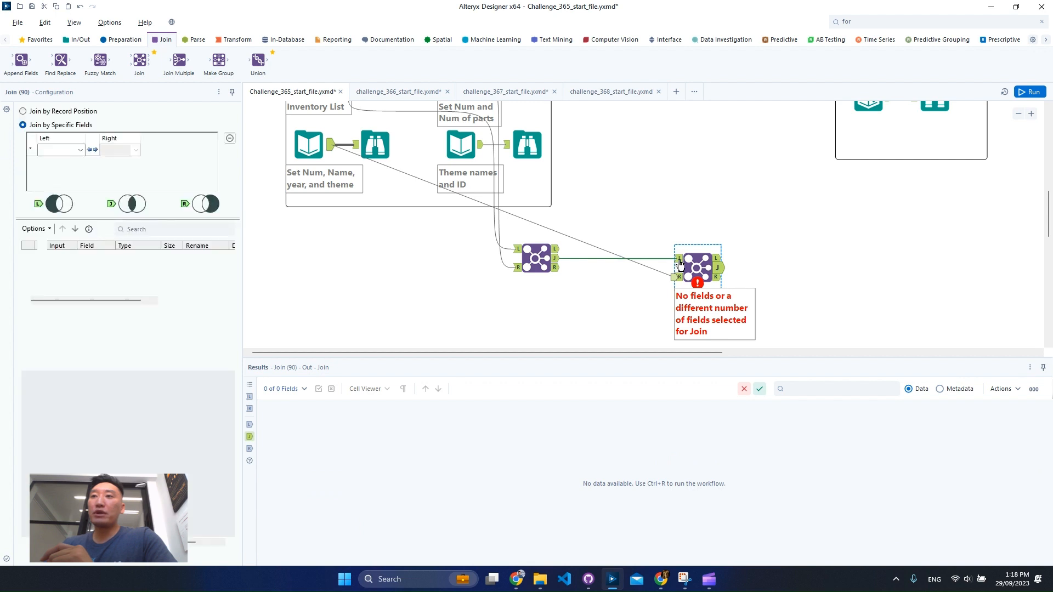
- Join the second Join tool's inputs on set_num, exclude the right set_num field from the output, and run the workflow
click(67, 151)
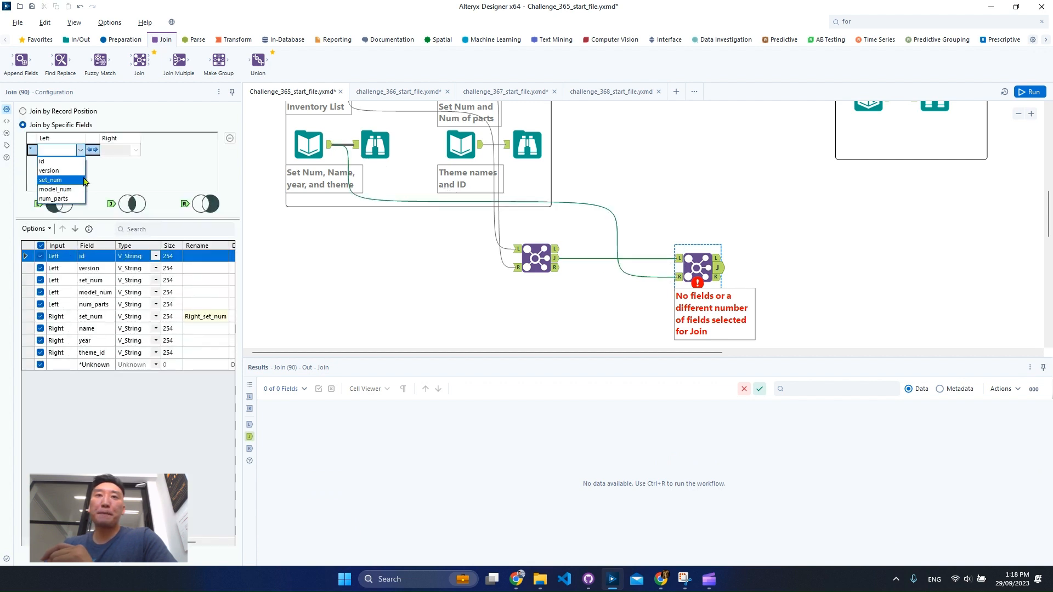
click(76, 183)
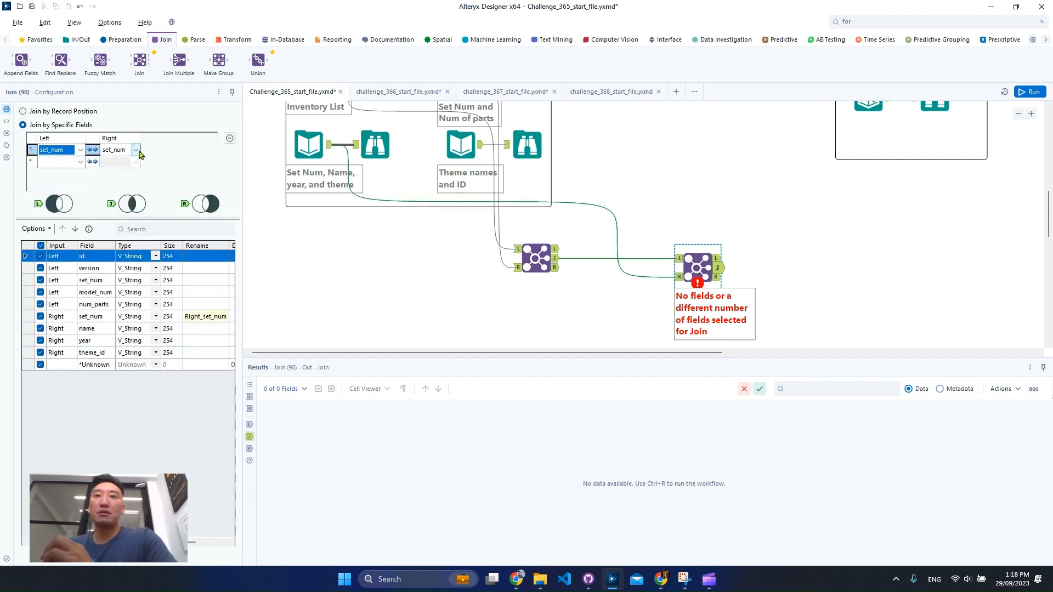
click(41, 318)
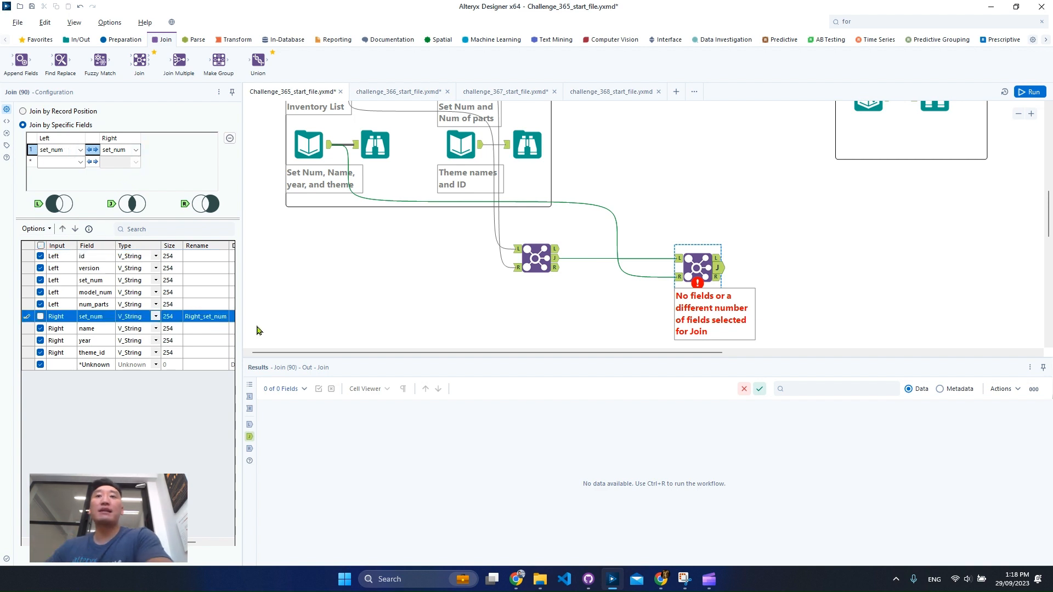
click(1025, 99)
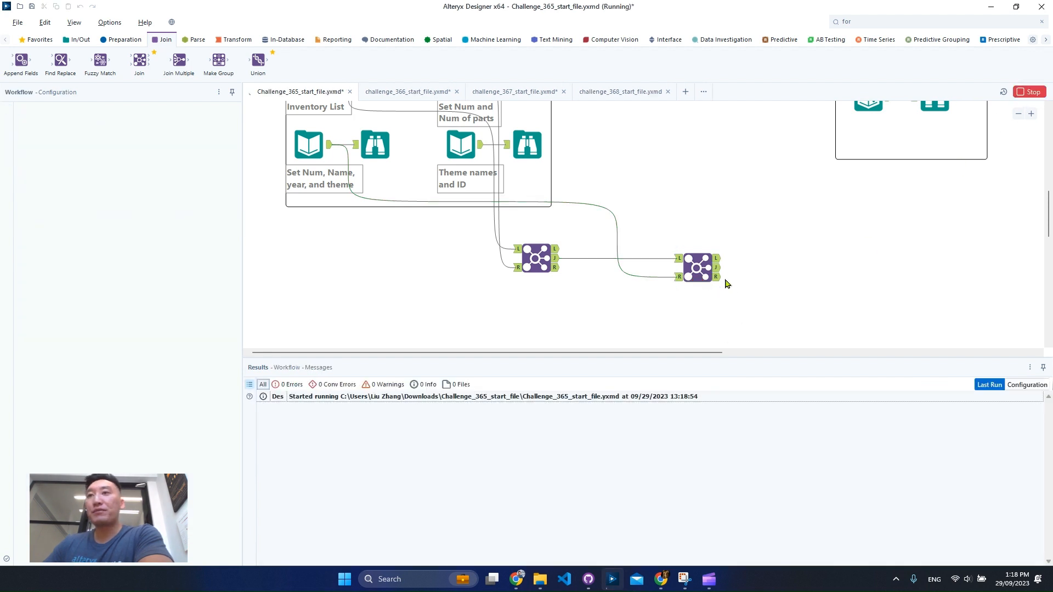
- Examine the second Join's joined, left and right outputs, and compare its unmatched set_num values with the first Join's unmatched model_num values
click(562, 275)
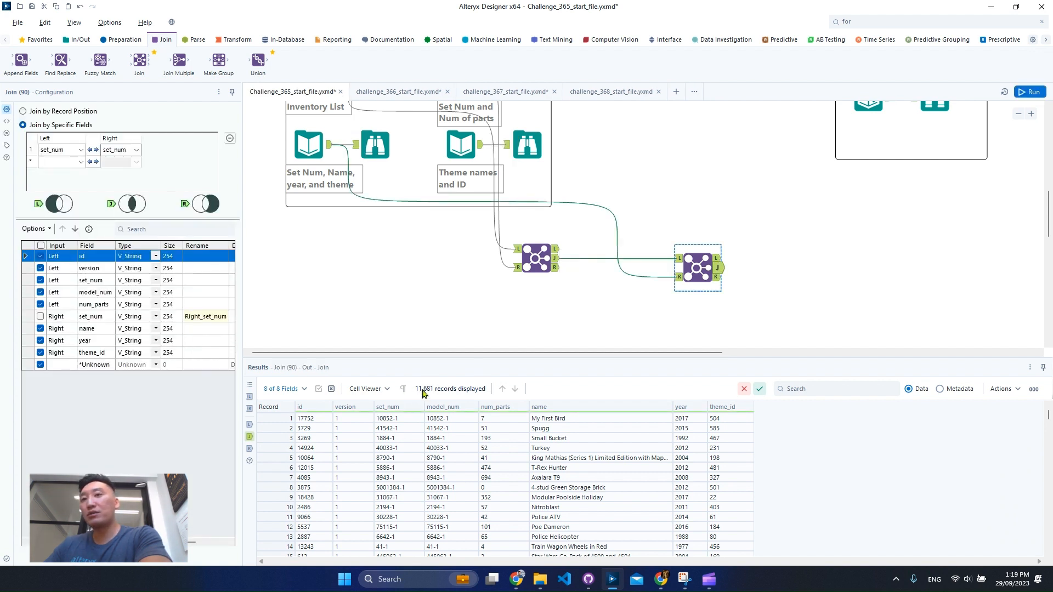
click(718, 261)
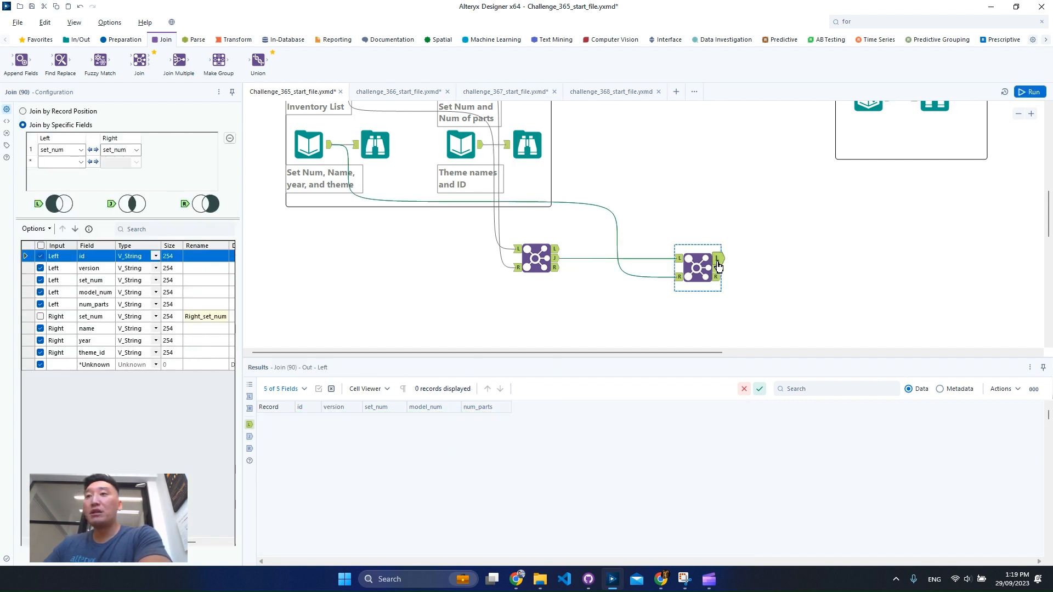
click(717, 278)
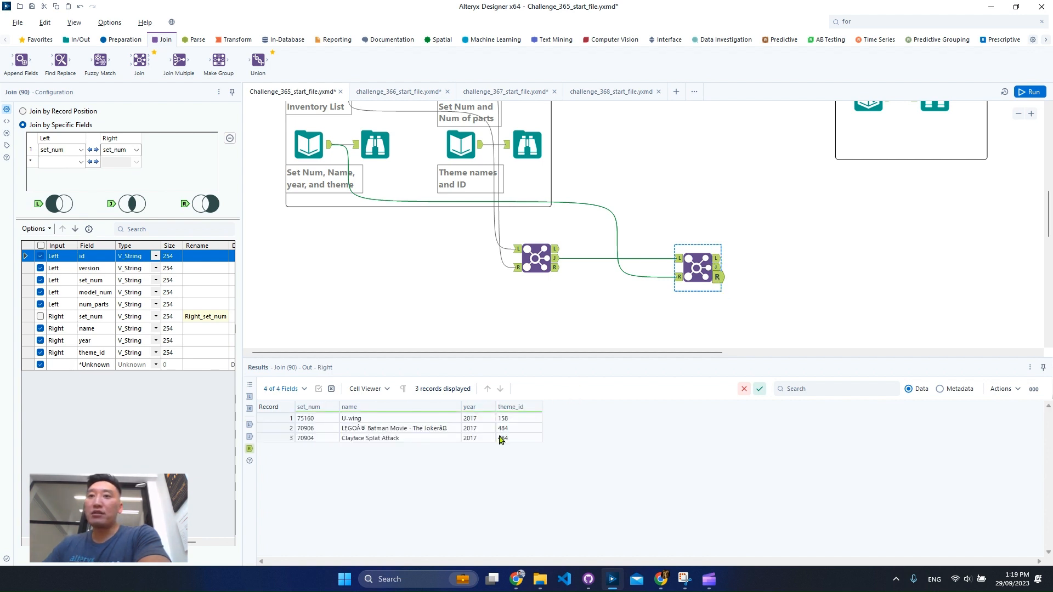
drag(328, 420, 327, 442)
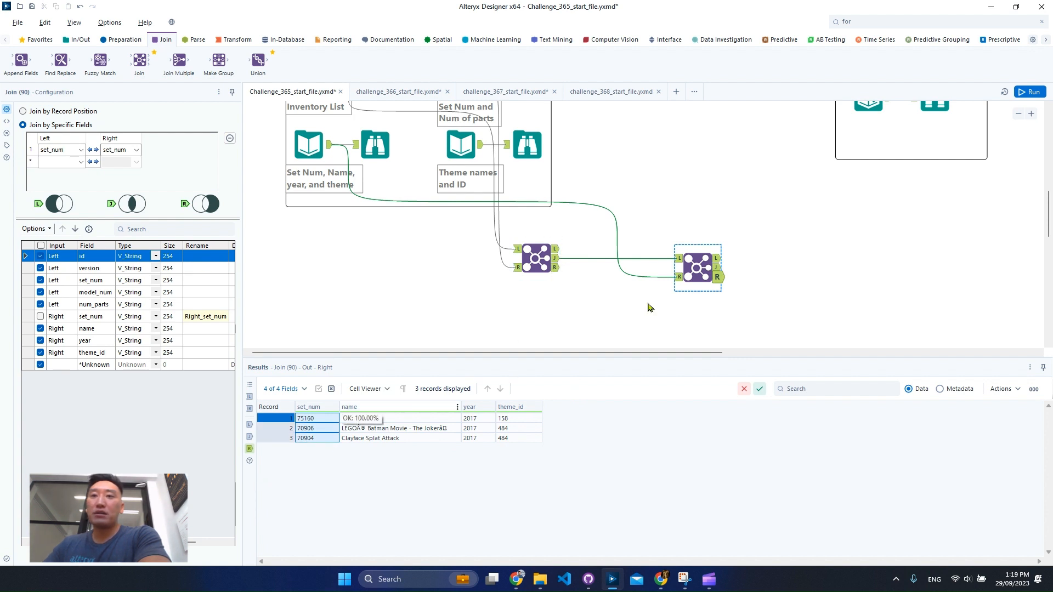
click(557, 269)
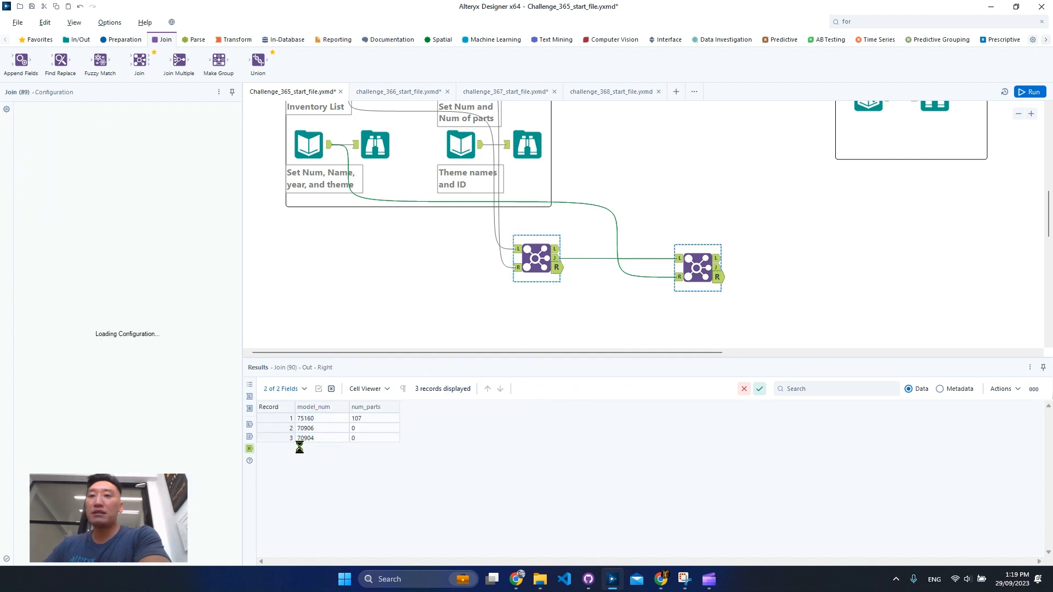
drag(327, 419, 331, 439)
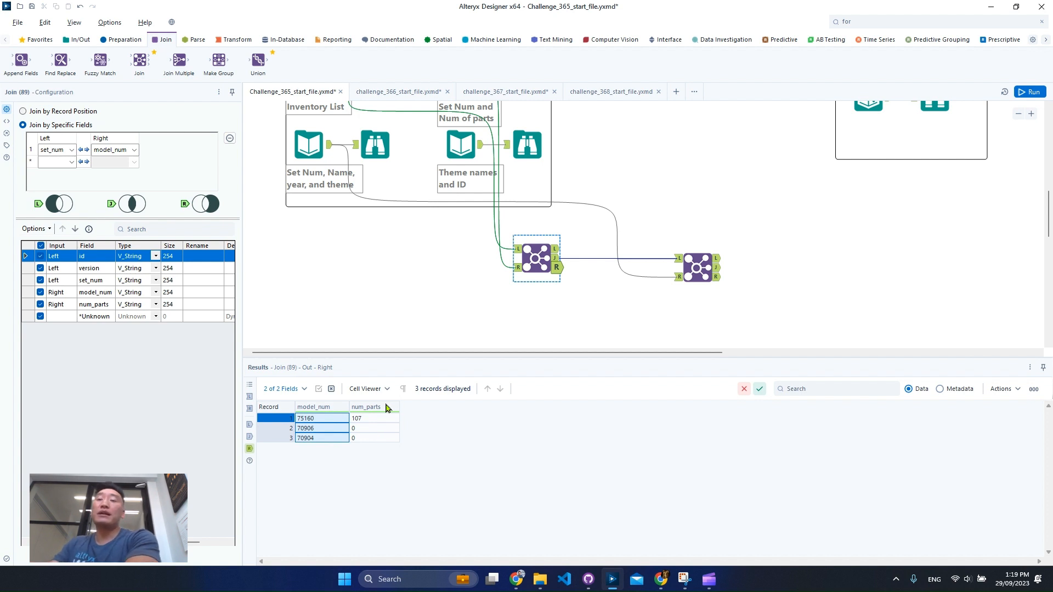
scroll(529, 277, up, 1)
scroll(529, 278, up, 1)
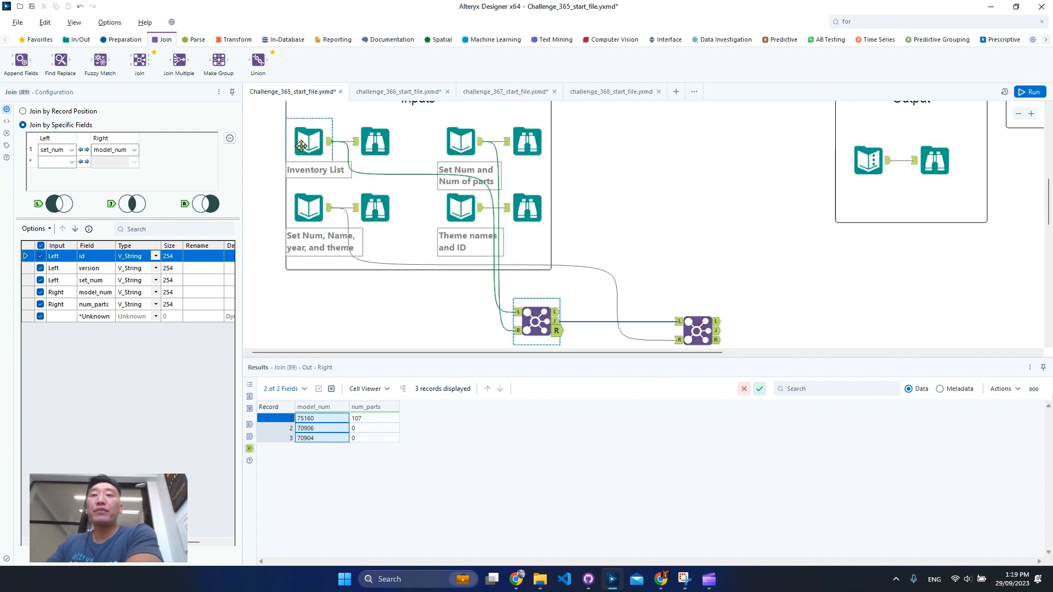
scroll(675, 237, down, 2)
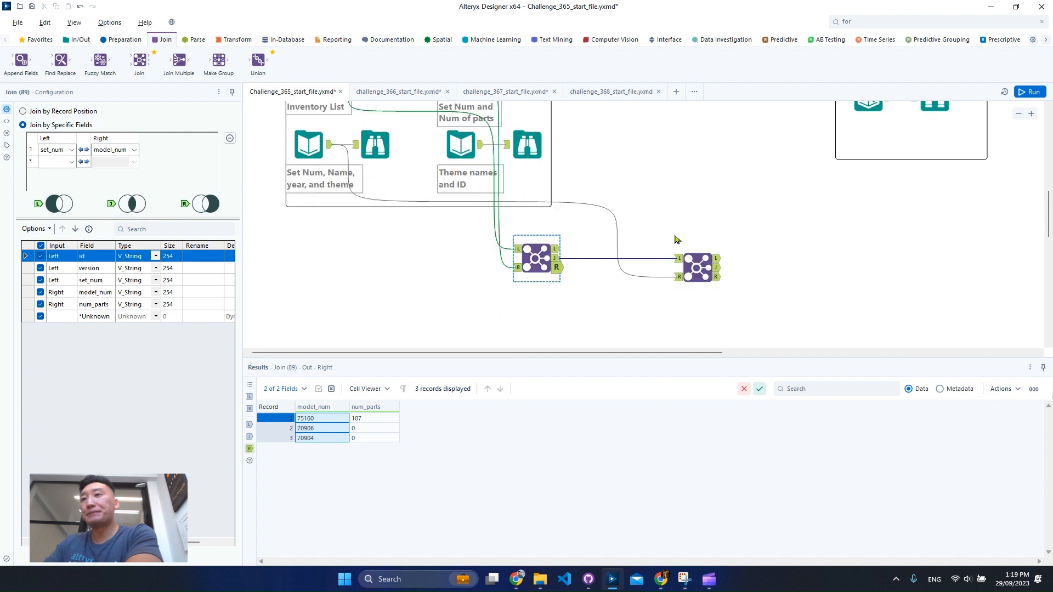
- Add a Join Multiple tool below the first Join and connect Inventory List, Set Num and Num of parts, and Set Num, Name, year, and theme to it
drag(179, 60, 537, 334)
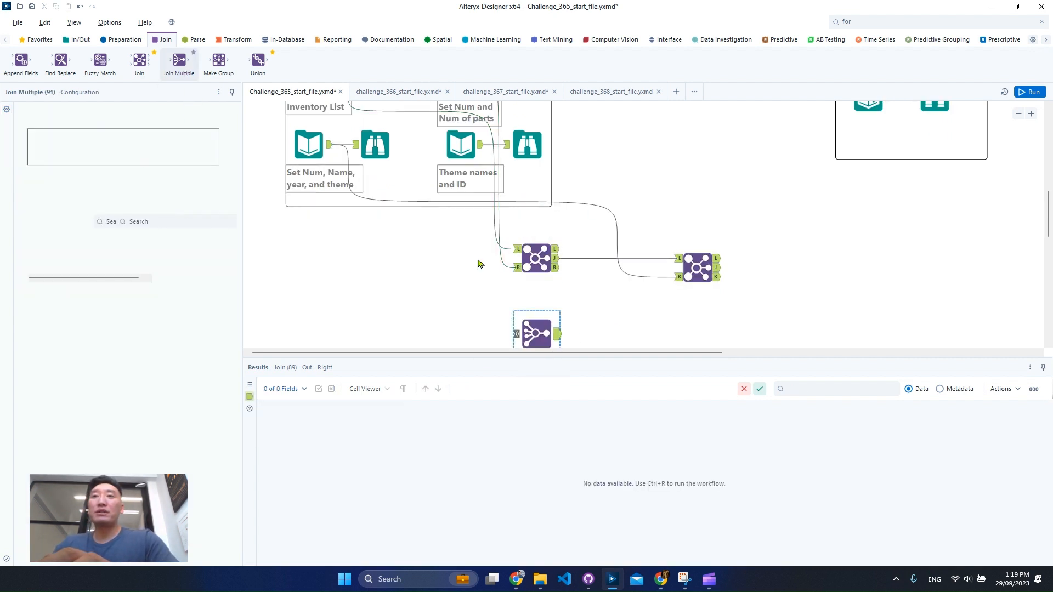
click(1019, 114)
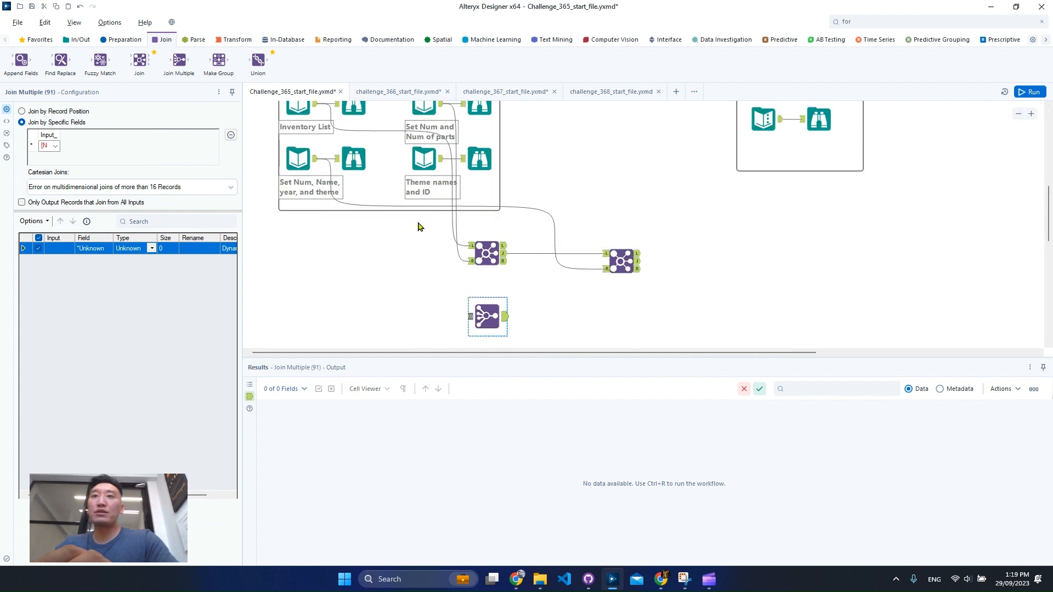
scroll(384, 216, up, 1)
drag(328, 137, 470, 342)
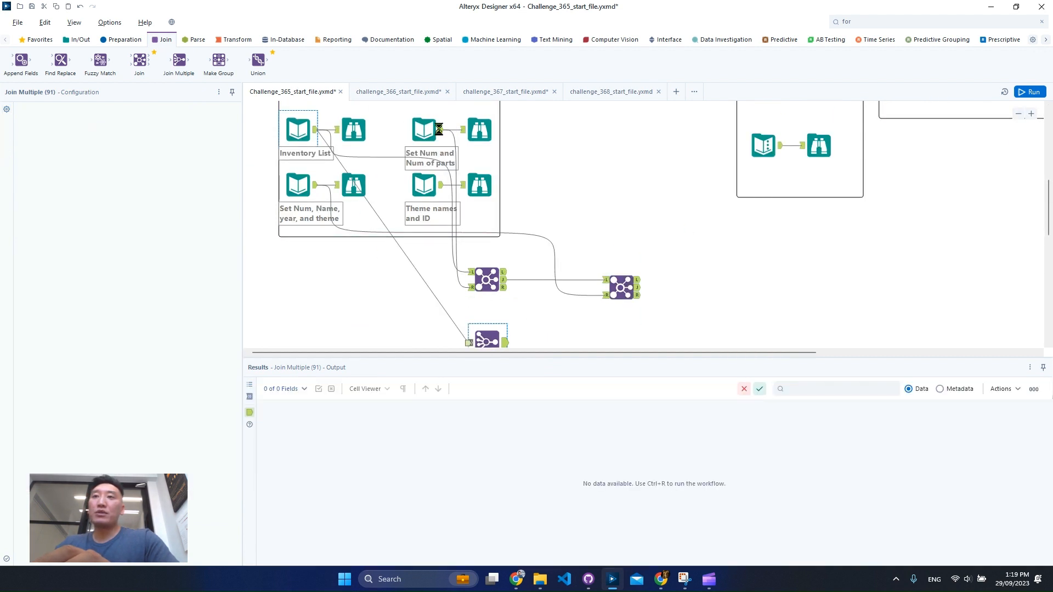
drag(441, 133, 487, 333)
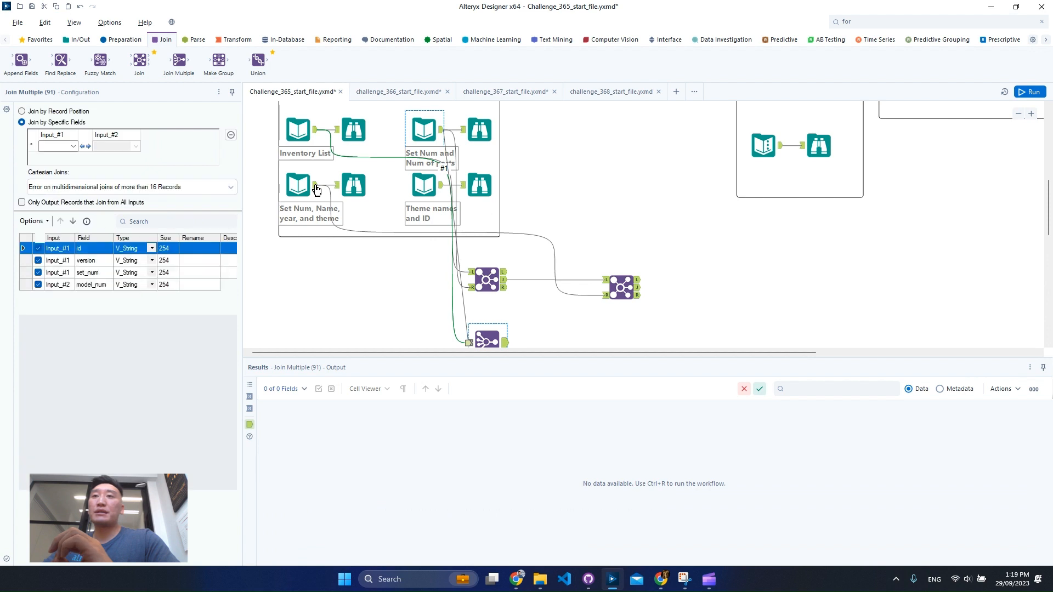
drag(316, 187, 461, 325)
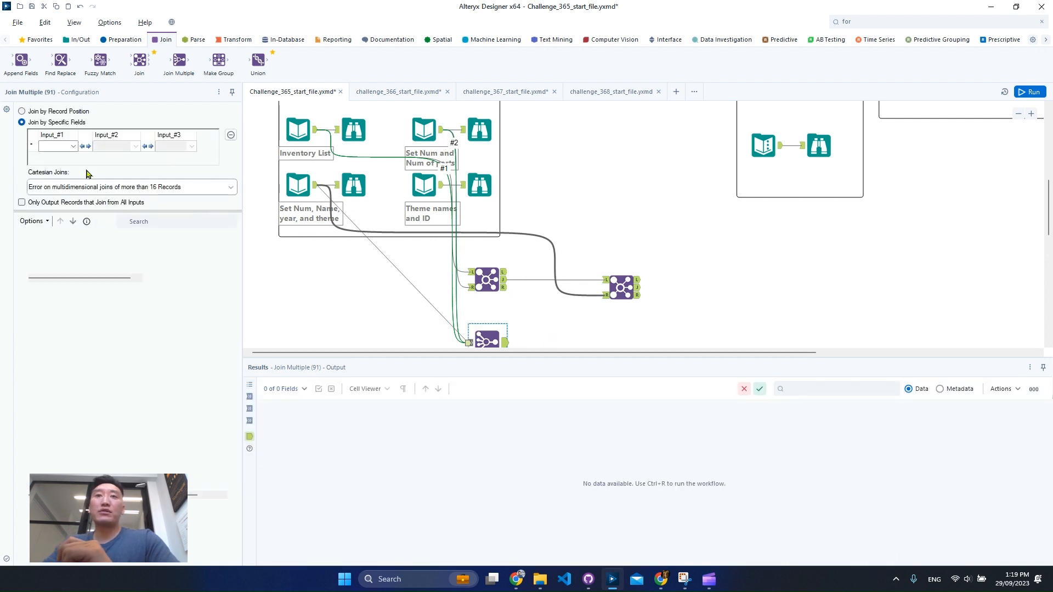
- Match set_num, model_num and set_num across the three Join Multiple inputs, exclude Input_#3's set_num from the output, and run the workflow
click(73, 147)
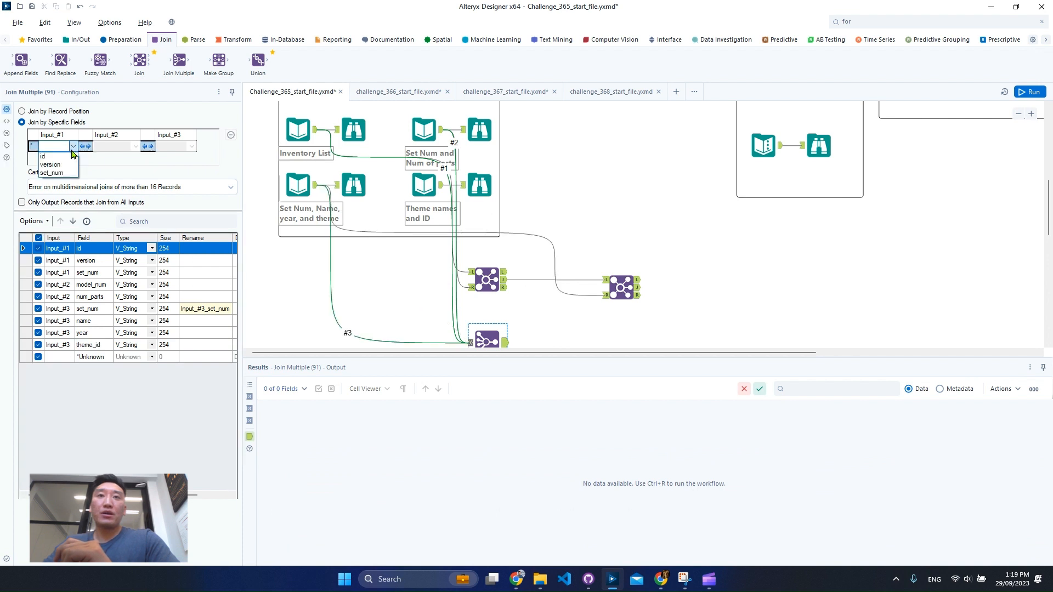
click(51, 173)
click(136, 146)
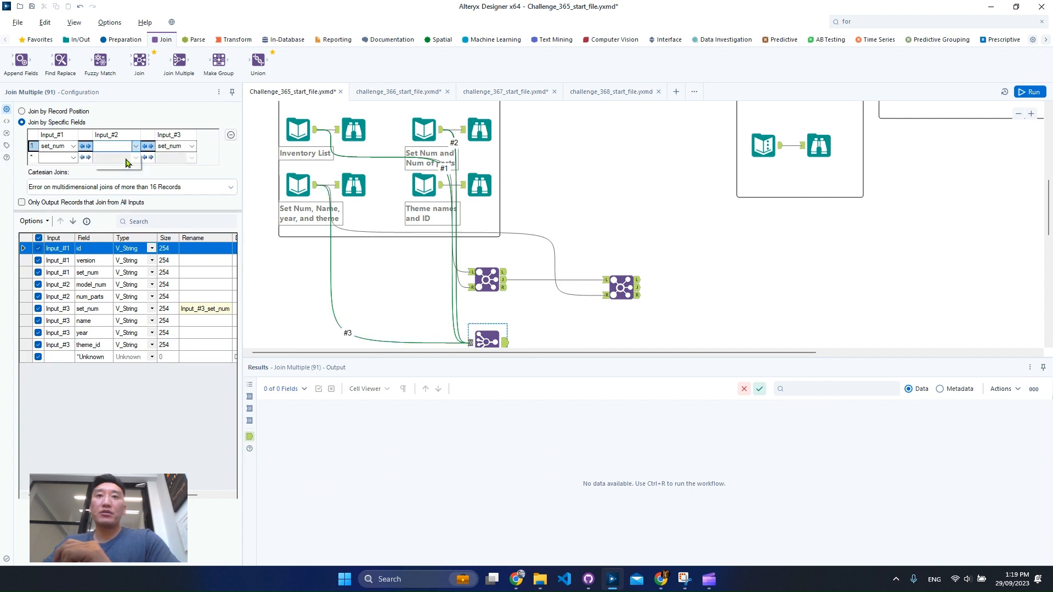
click(110, 156)
click(38, 308)
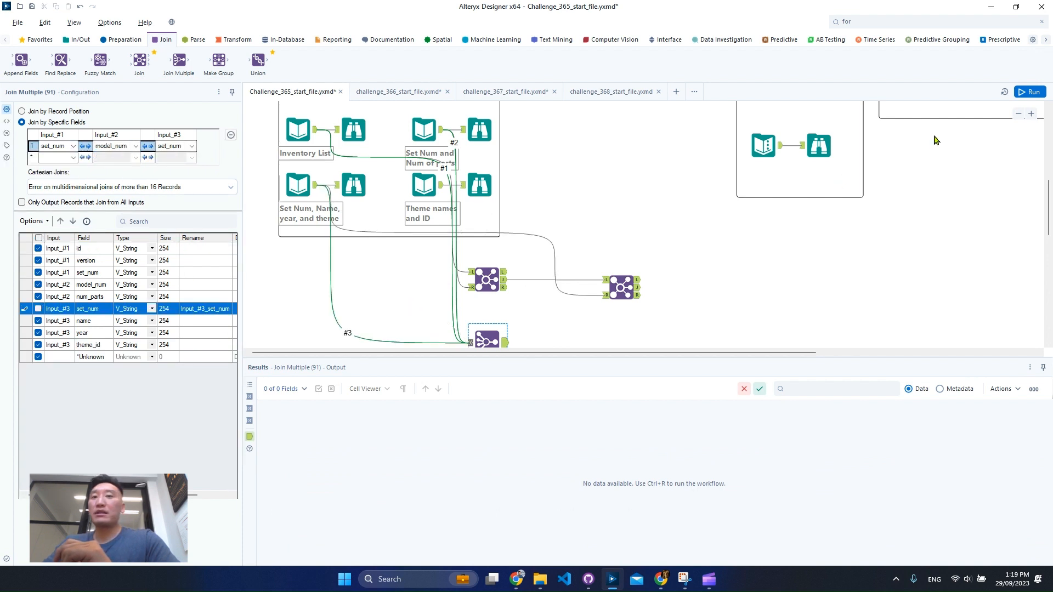
key(ctrl+r)
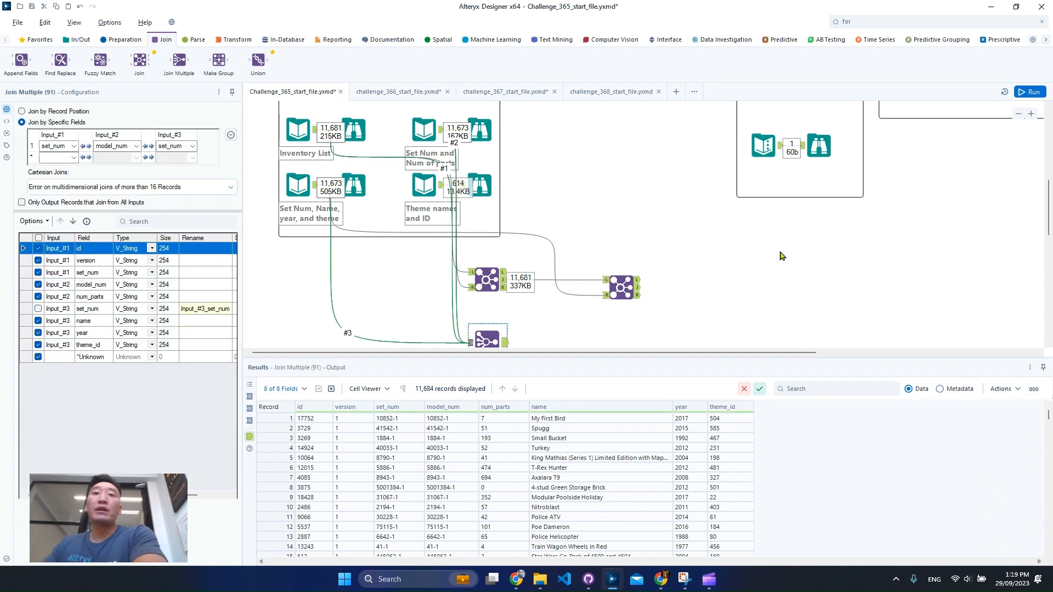
- Compare the Join Multiple output with the first Join's joined and right outputs
scroll(678, 297, down, 2)
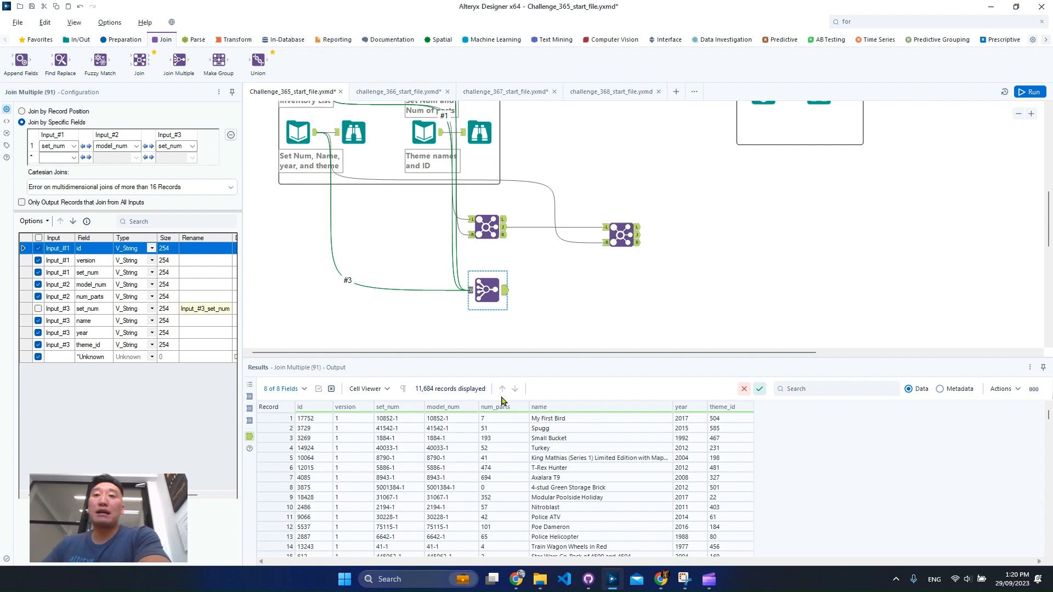
click(509, 227)
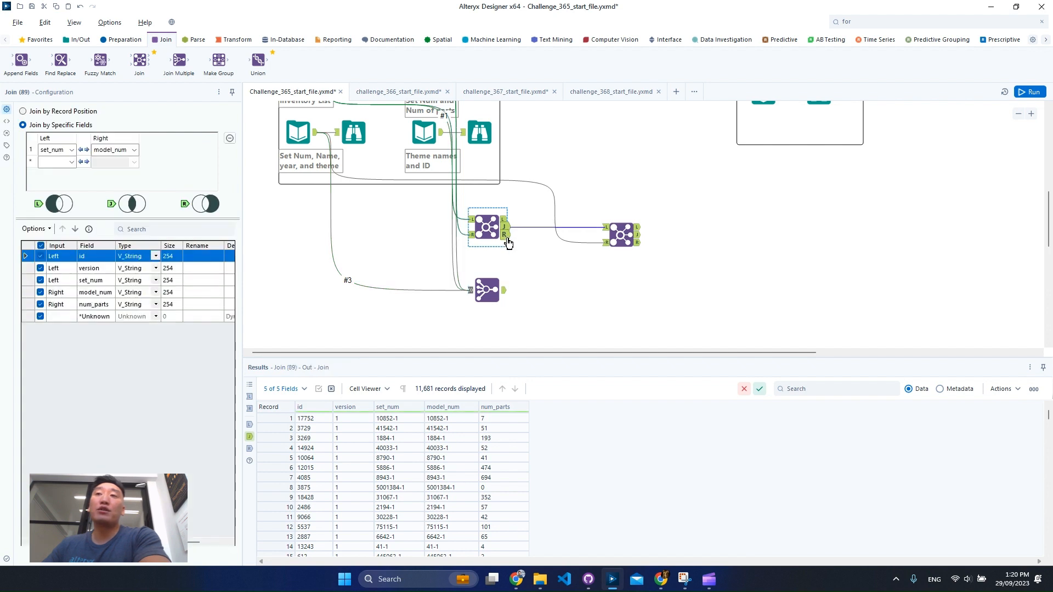
click(504, 235)
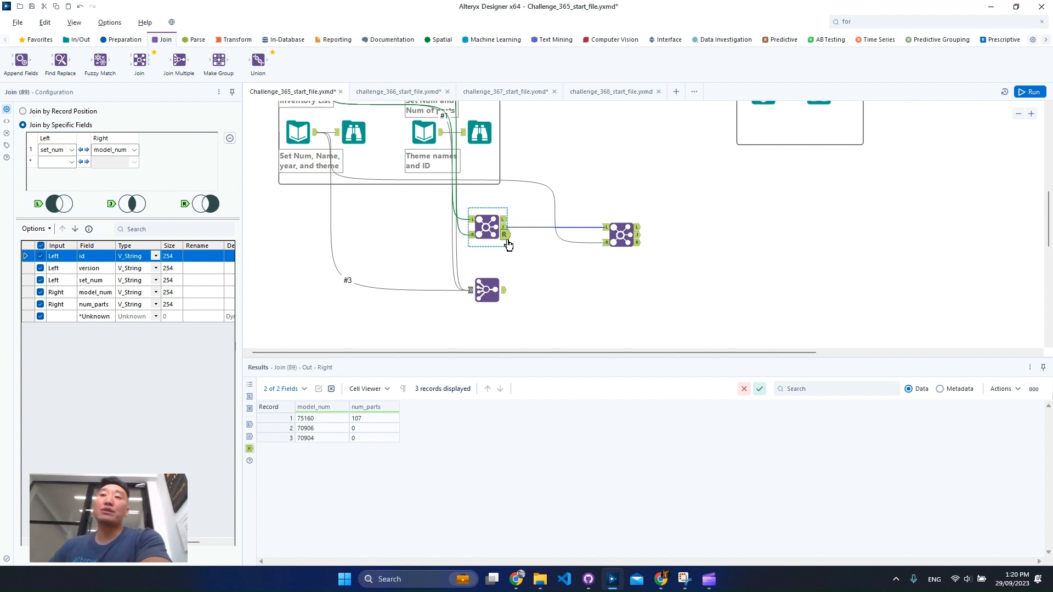
click(499, 290)
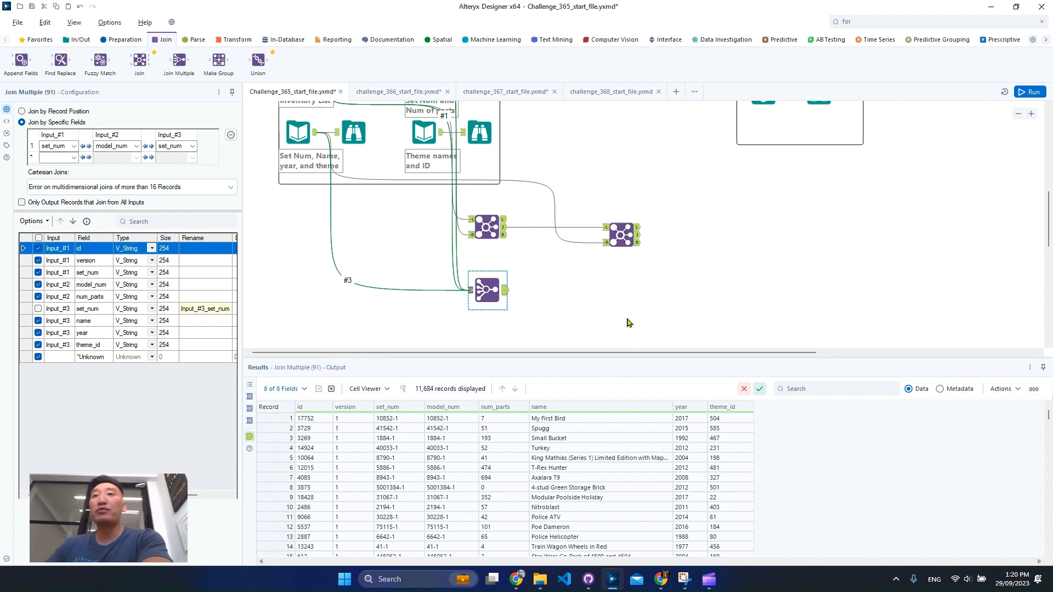
click(480, 299)
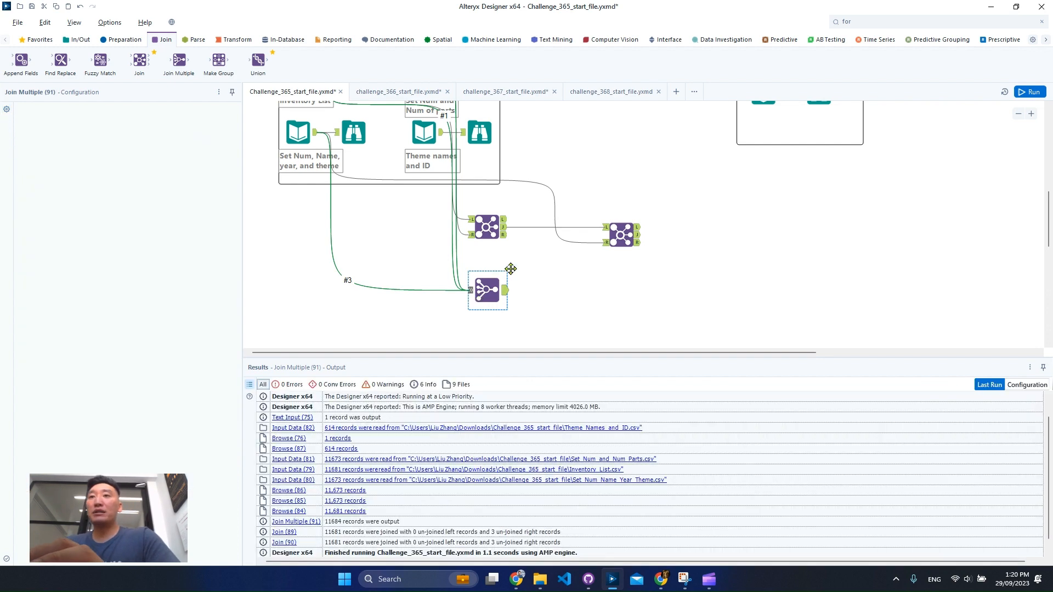
- Examine the example bonus challenge app windows in the challenge description, including the ID number prompt and the app results message
click(749, 255)
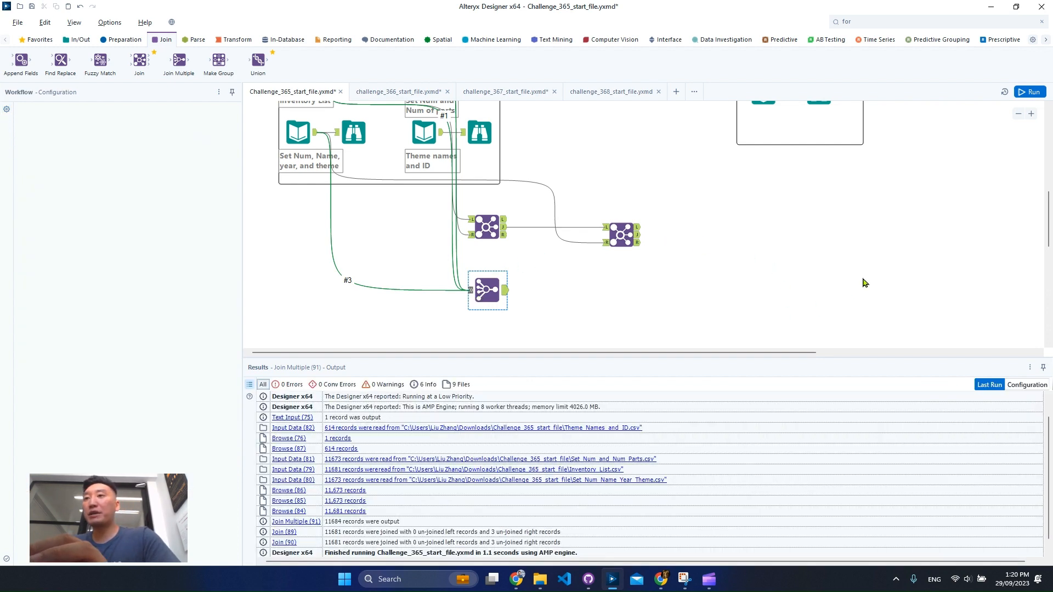
scroll(863, 283, up, 3)
drag(790, 353, 949, 353)
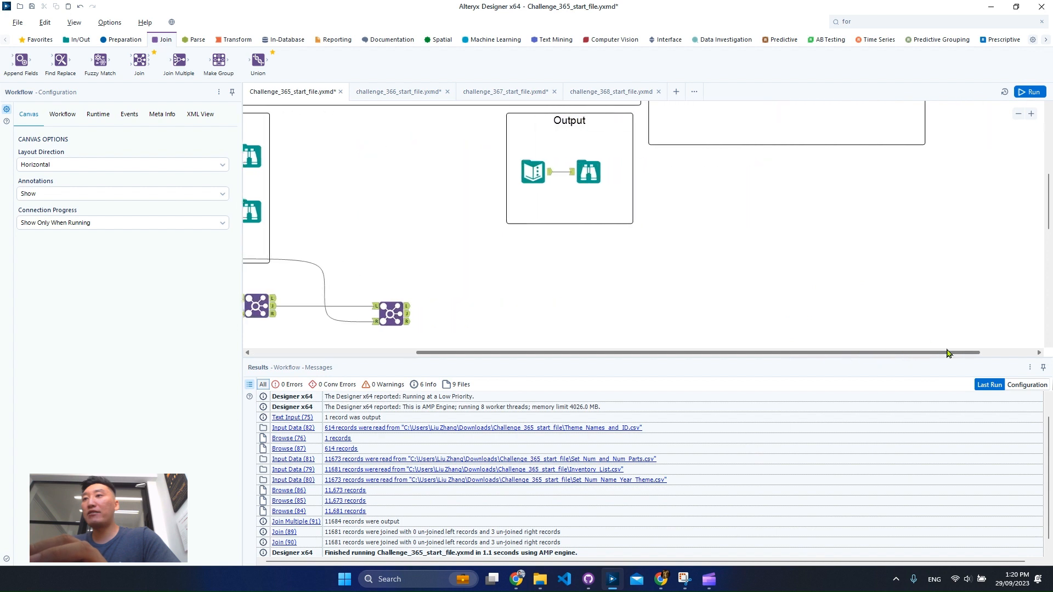
scroll(760, 219, up, 10)
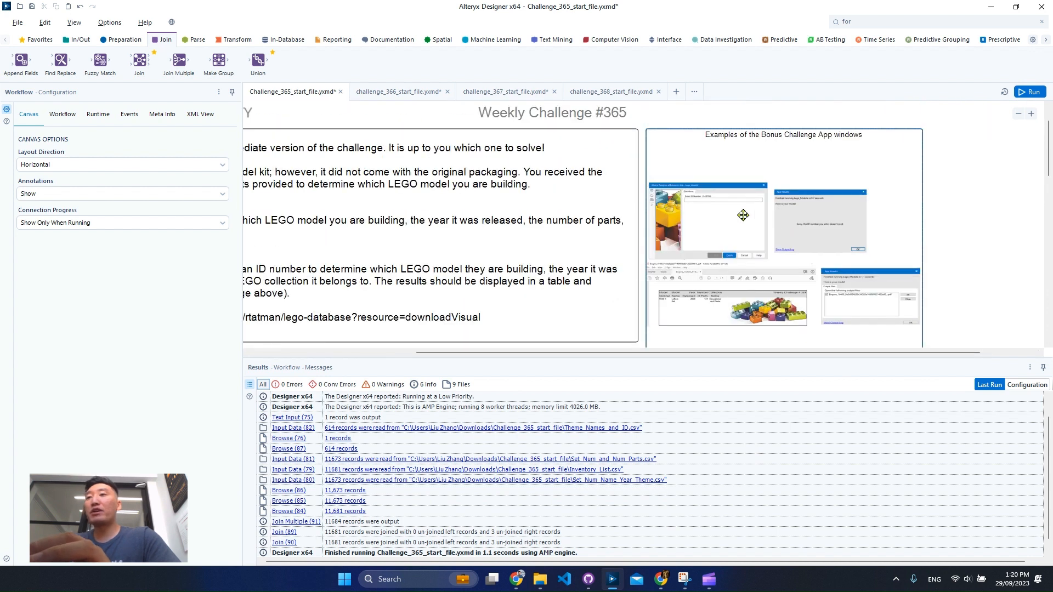
scroll(743, 215, up, 5)
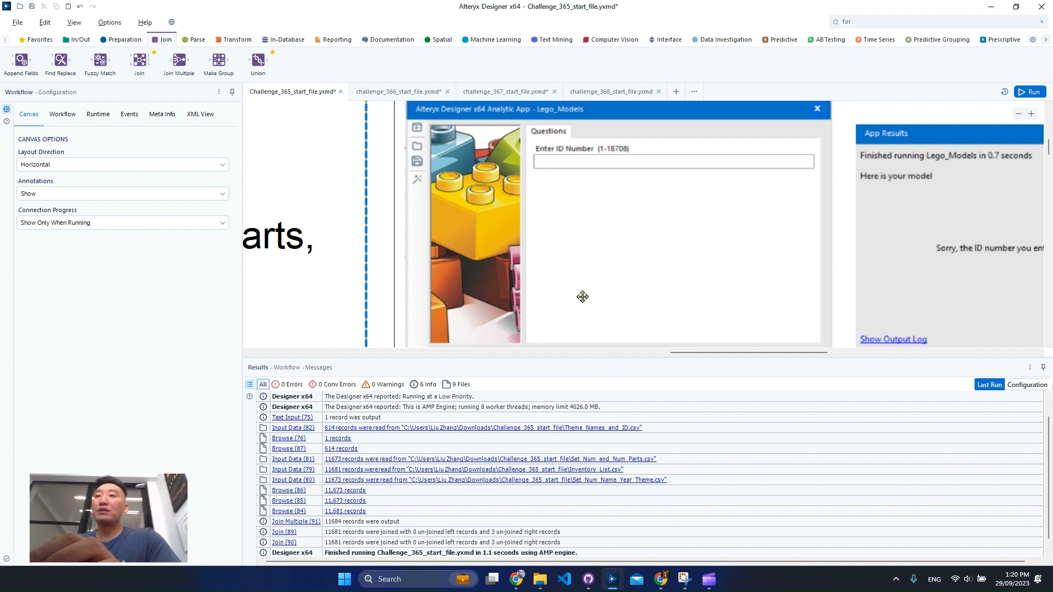
scroll(573, 268, down, 3)
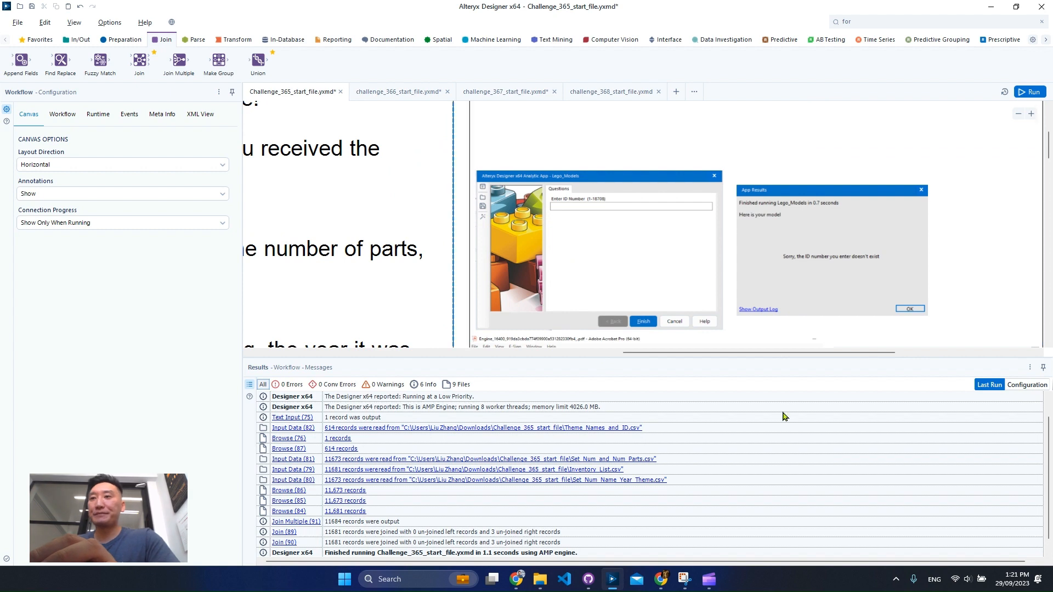
- Delete the existing join tools below the Inputs container
drag(764, 353, 496, 360)
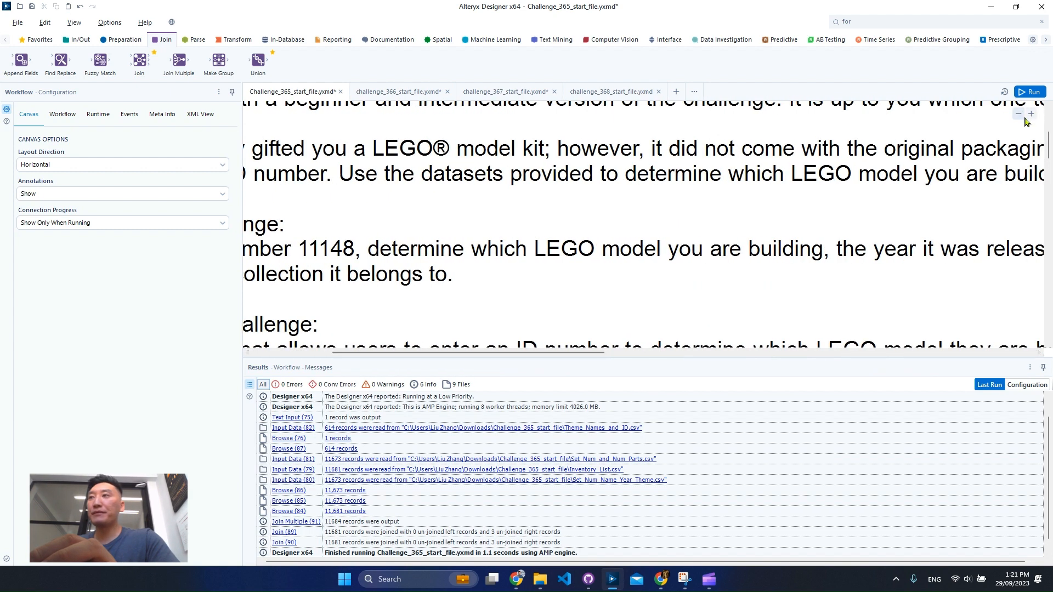
click(1019, 114)
click(1018, 114)
click(1019, 114)
scroll(652, 301, down, 10)
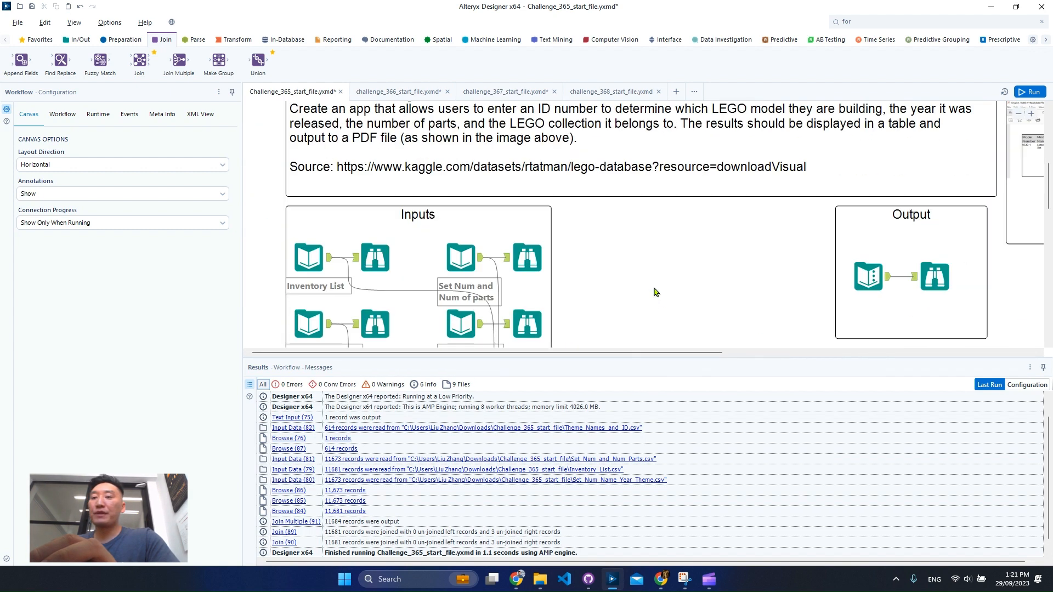
drag(748, 295, 508, 238)
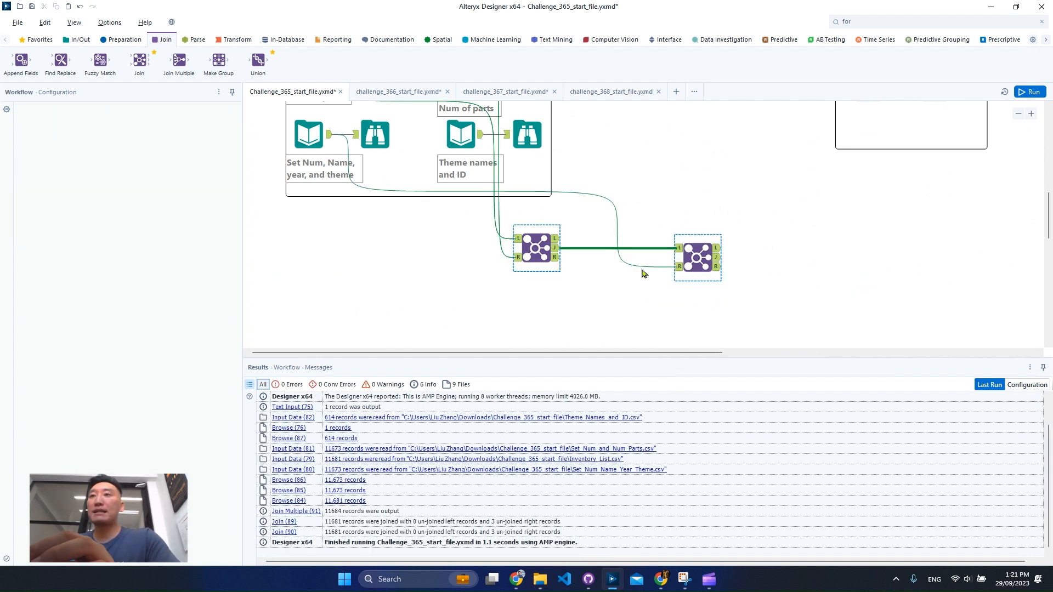
key(Delete)
- Add a Join tool below the Inputs container, with Set Num and Num of parts as left input and Set Num, Name, year, and theme as right
click(1018, 114)
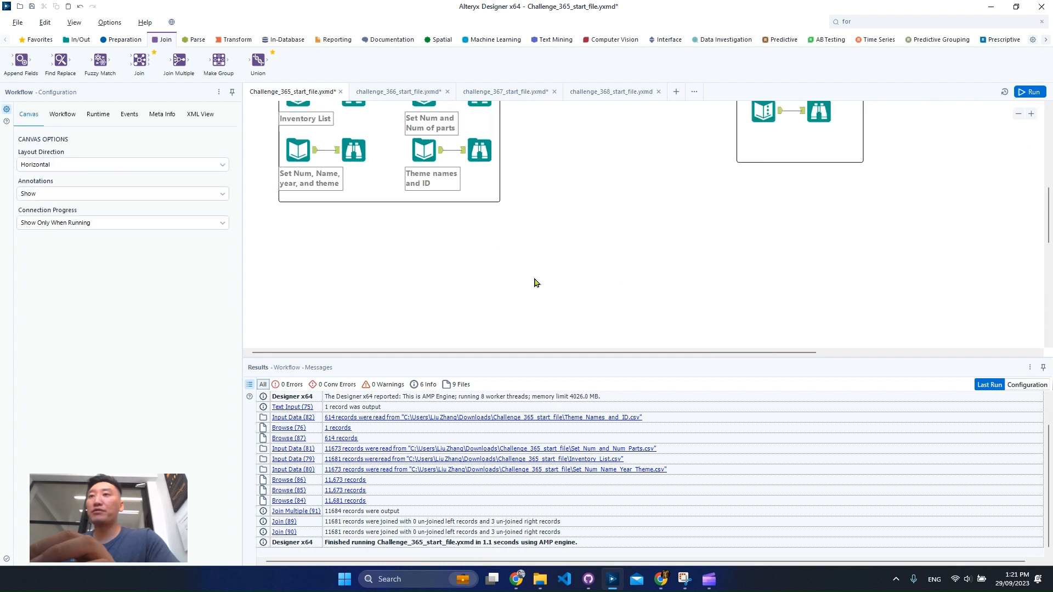
drag(128, 65, 470, 304)
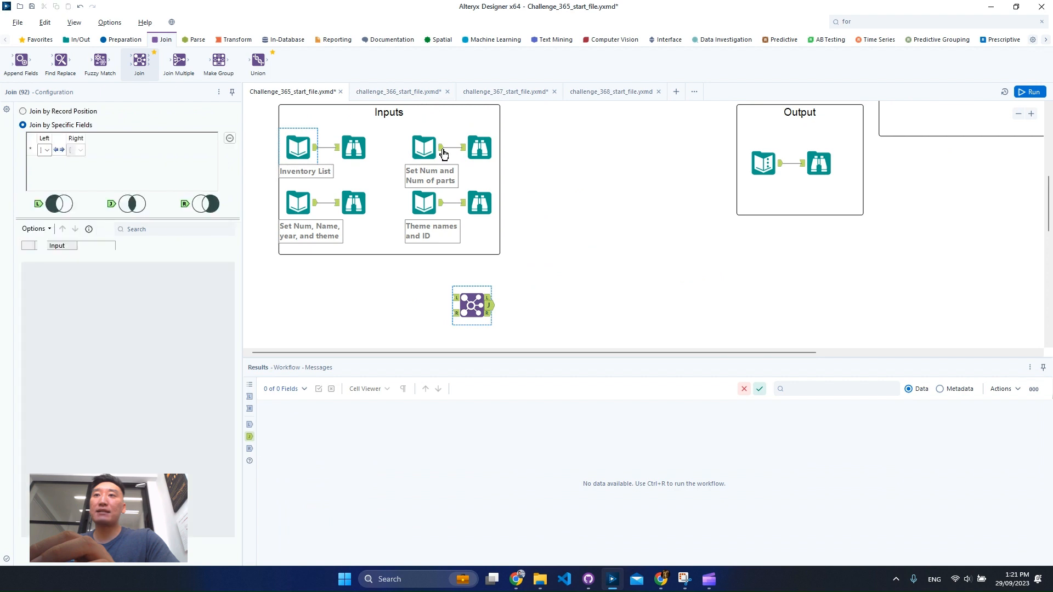
drag(442, 149, 475, 301)
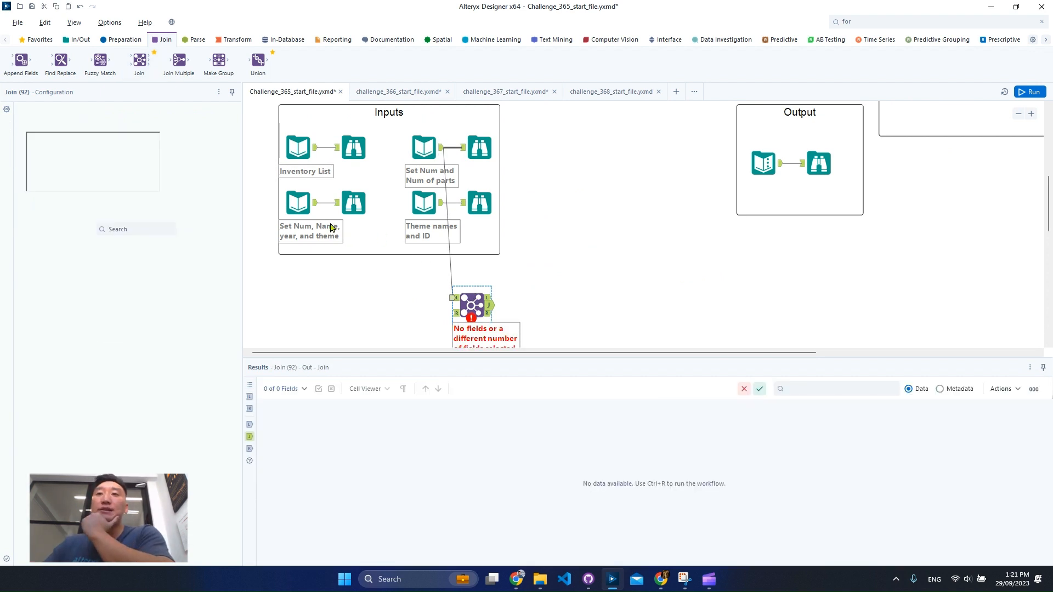
drag(320, 208, 471, 324)
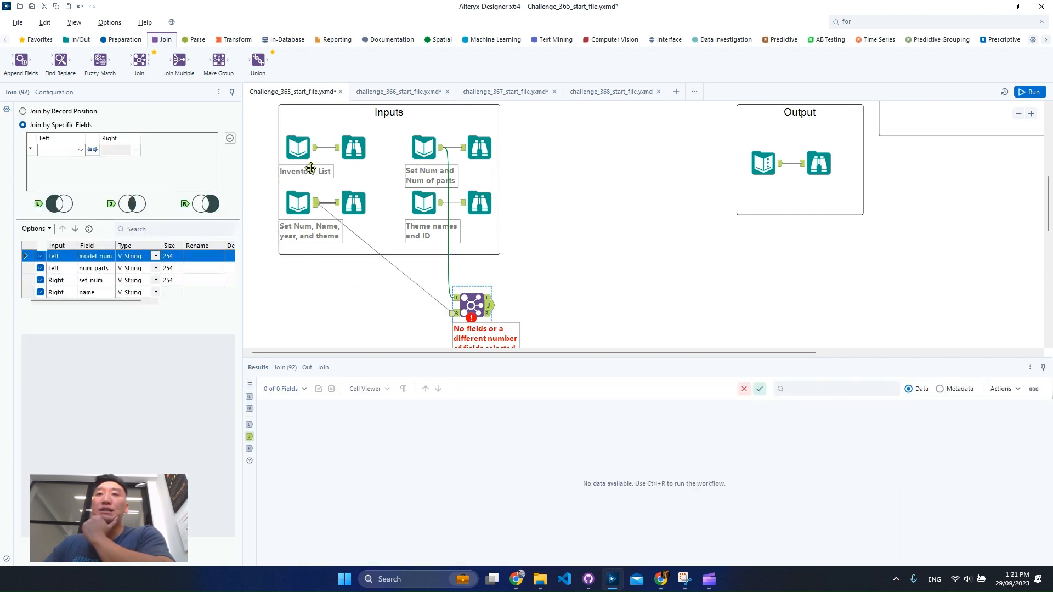
- Join the left model_num to the right set_num and exclude the right set_num from the first Join's output
click(39, 149)
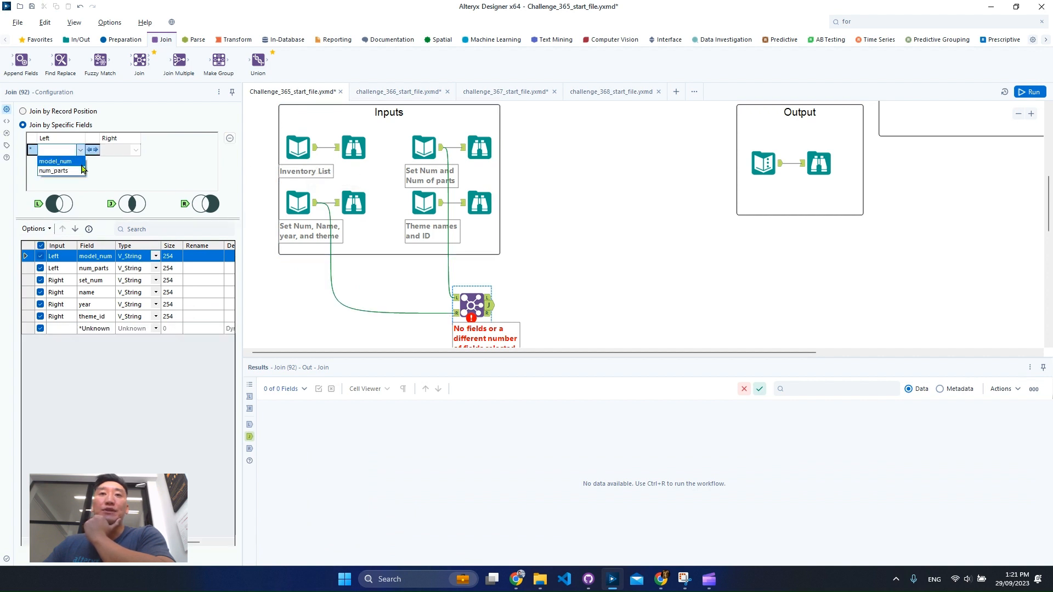
click(52, 159)
click(135, 150)
click(116, 160)
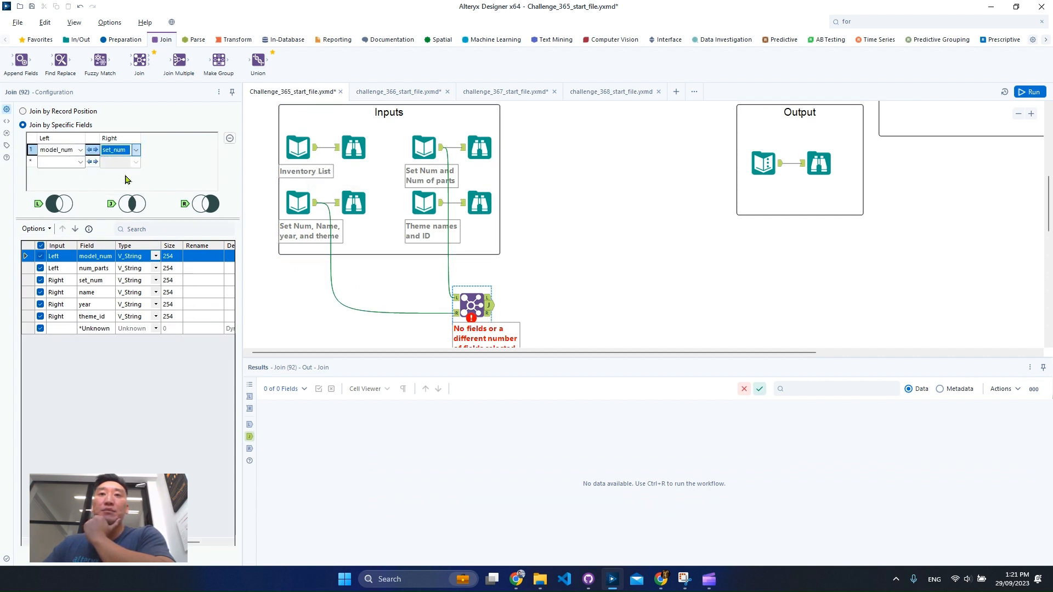
click(40, 281)
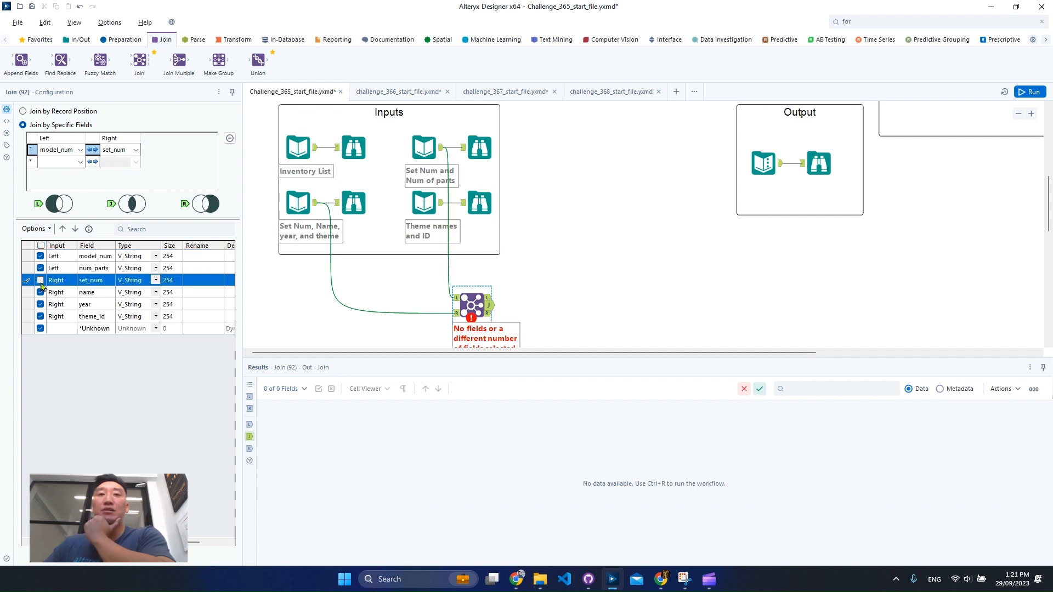
- Add a second Join after the first, taking the first Join's joined output as left input and Inventory List as right input
scroll(556, 266, down, 2)
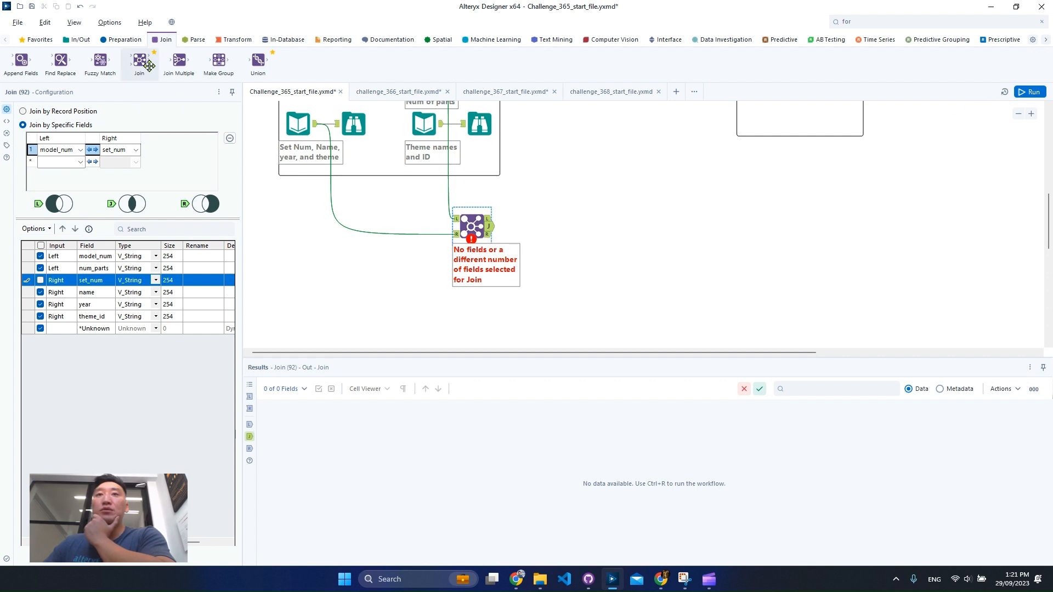
drag(150, 66, 586, 231)
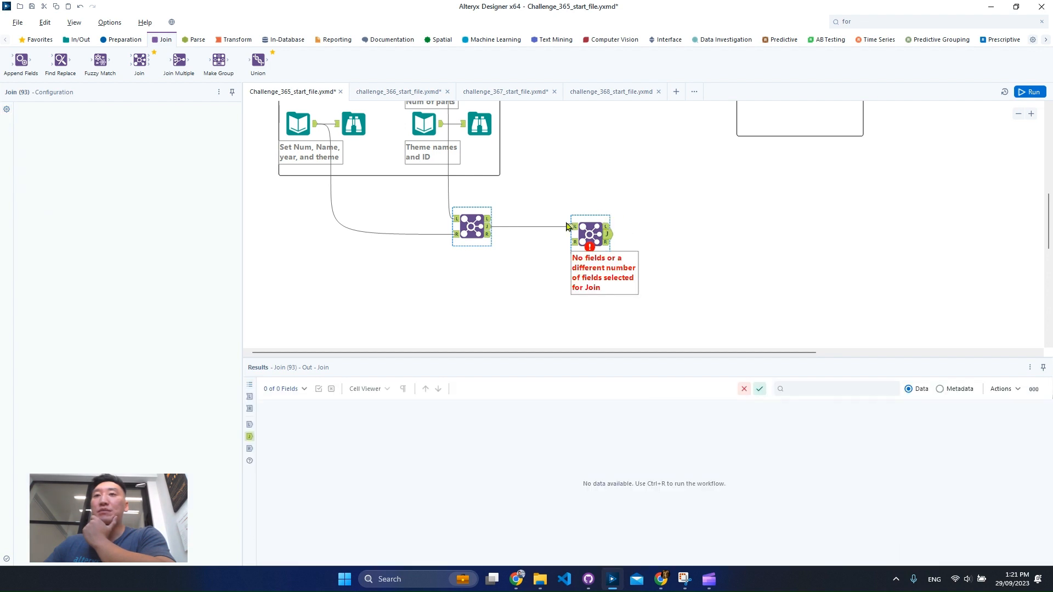
click(351, 127)
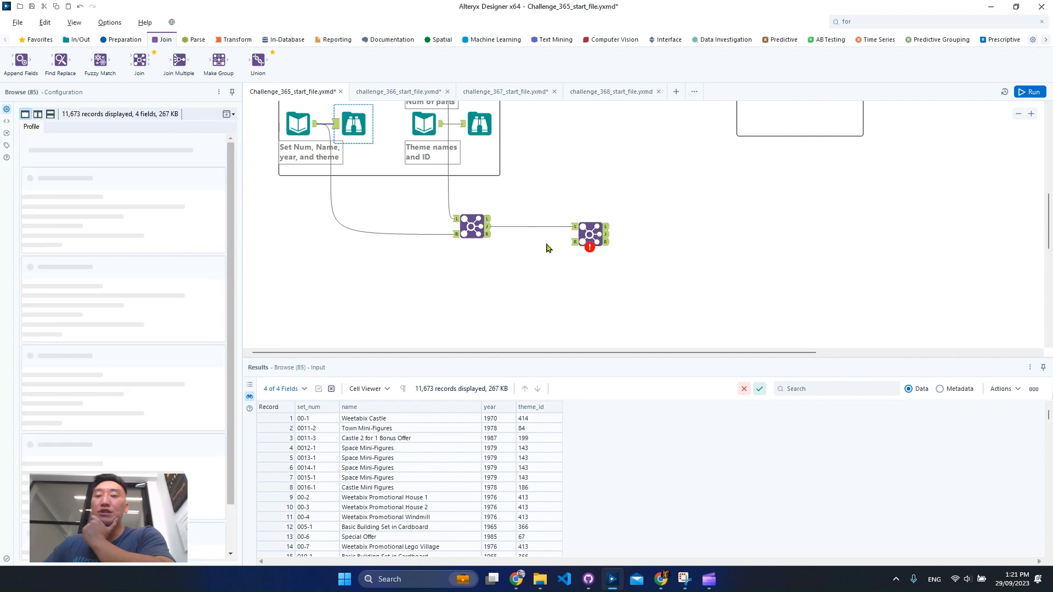
scroll(545, 247, up, 1)
scroll(546, 248, up, 2)
click(480, 149)
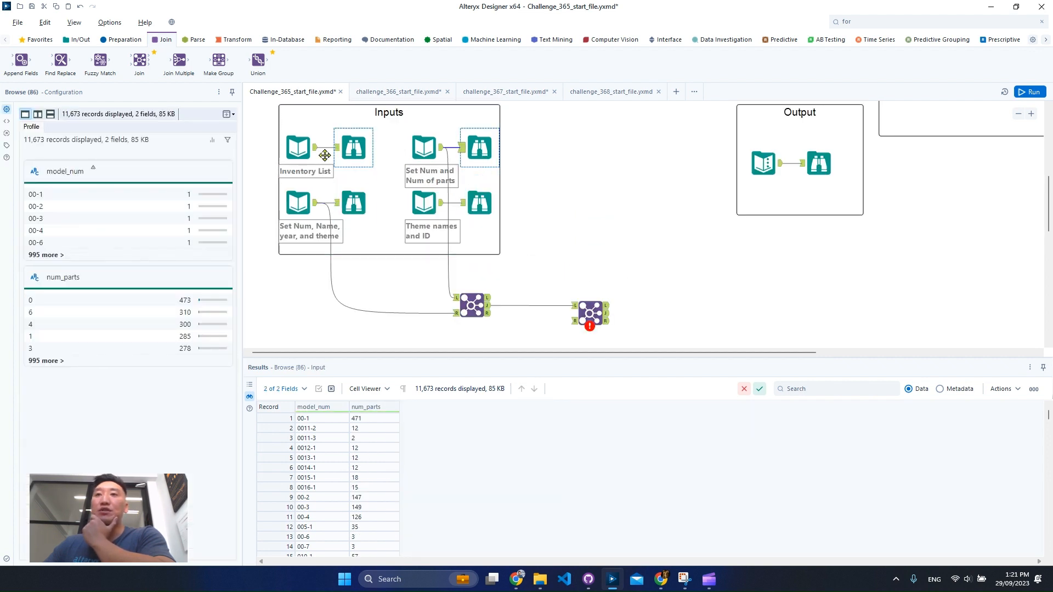
drag(319, 151, 579, 324)
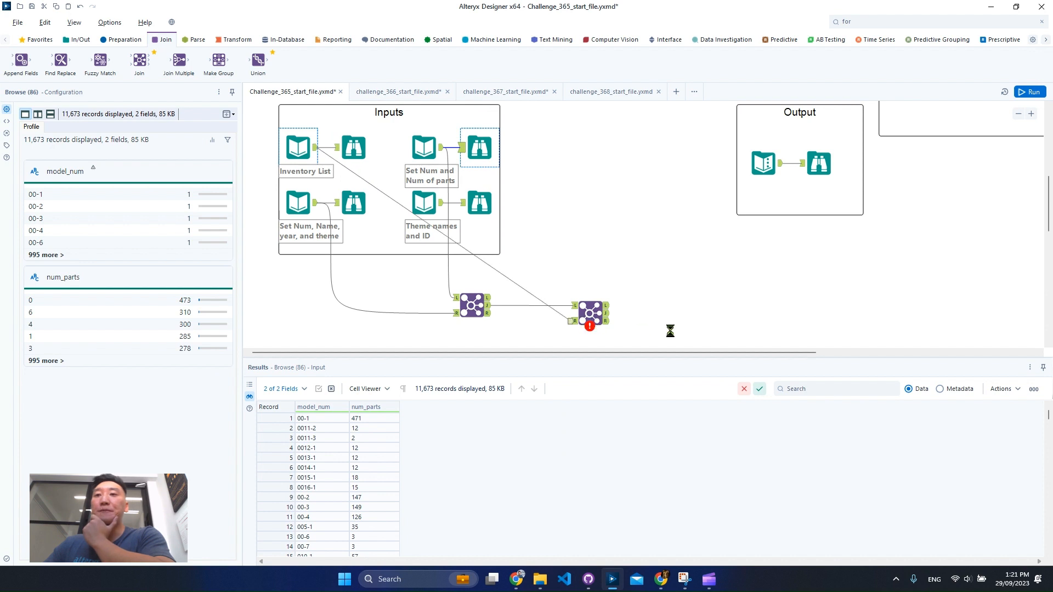
click(591, 311)
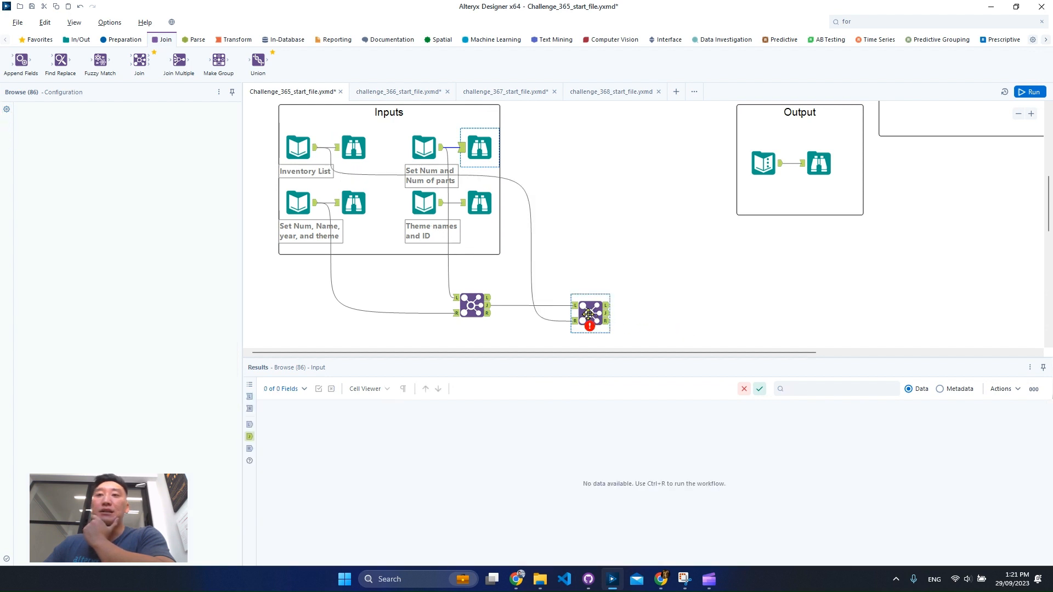
- Match model_num to set_num in the second Join and exclude the right set_num from its output
click(78, 151)
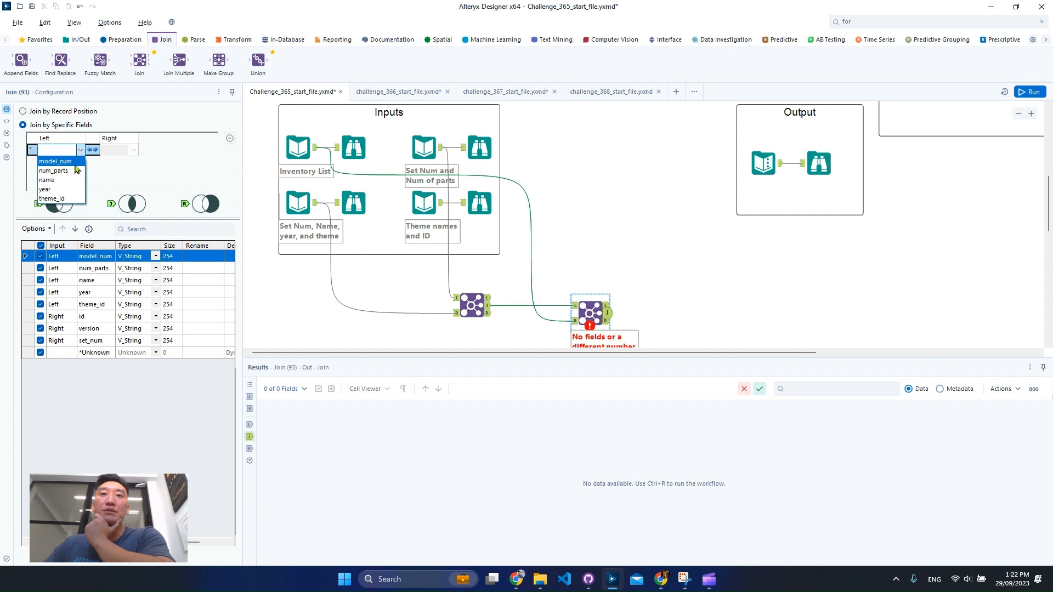
click(54, 161)
click(134, 150)
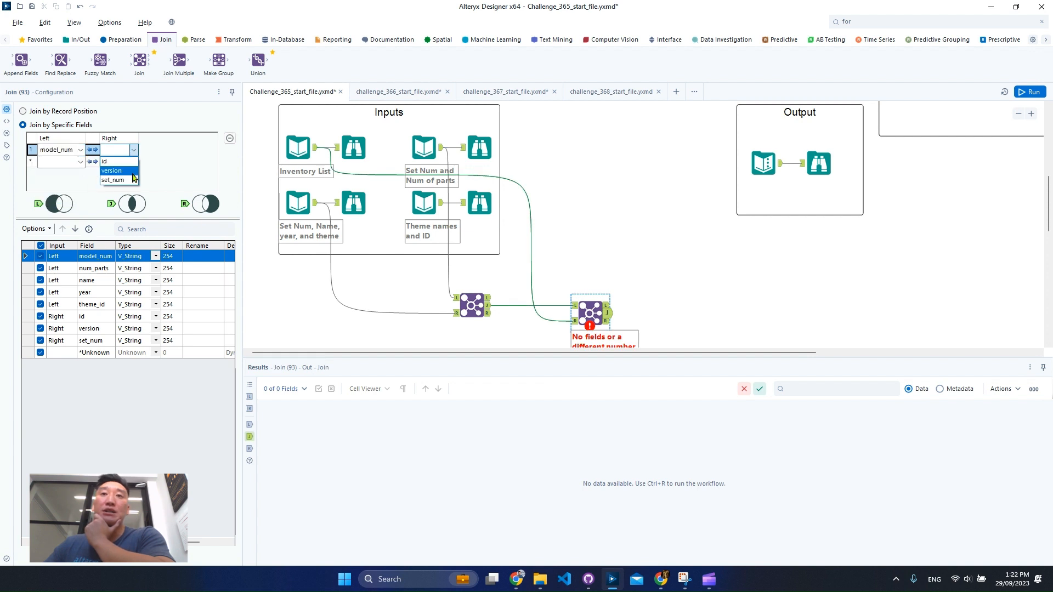
click(116, 181)
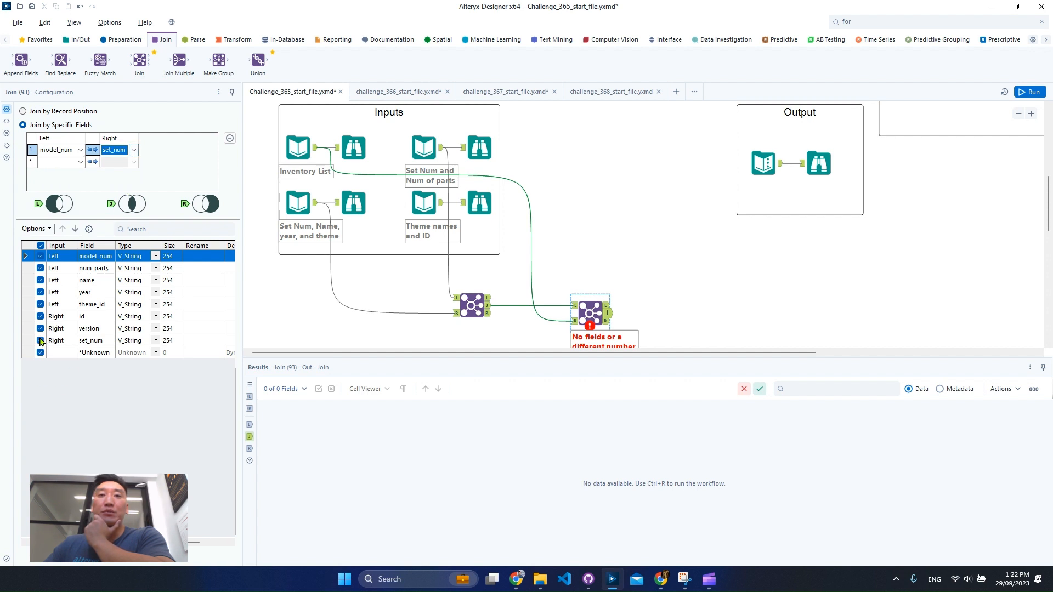
click(41, 342)
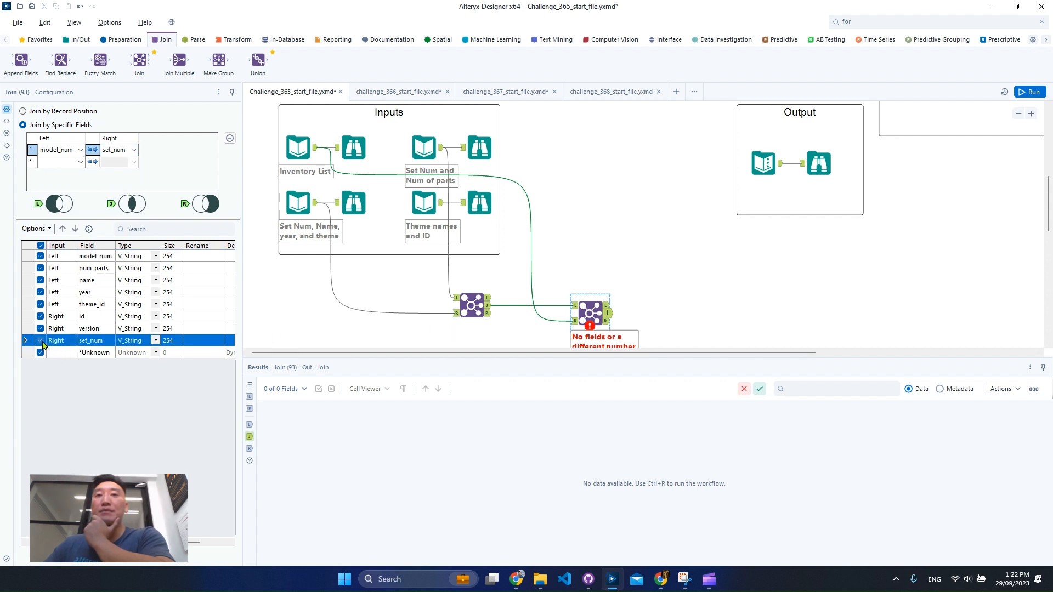
click(42, 342)
- Run the workflow and examine the second Join's right and left unmatched outputs
click(1029, 93)
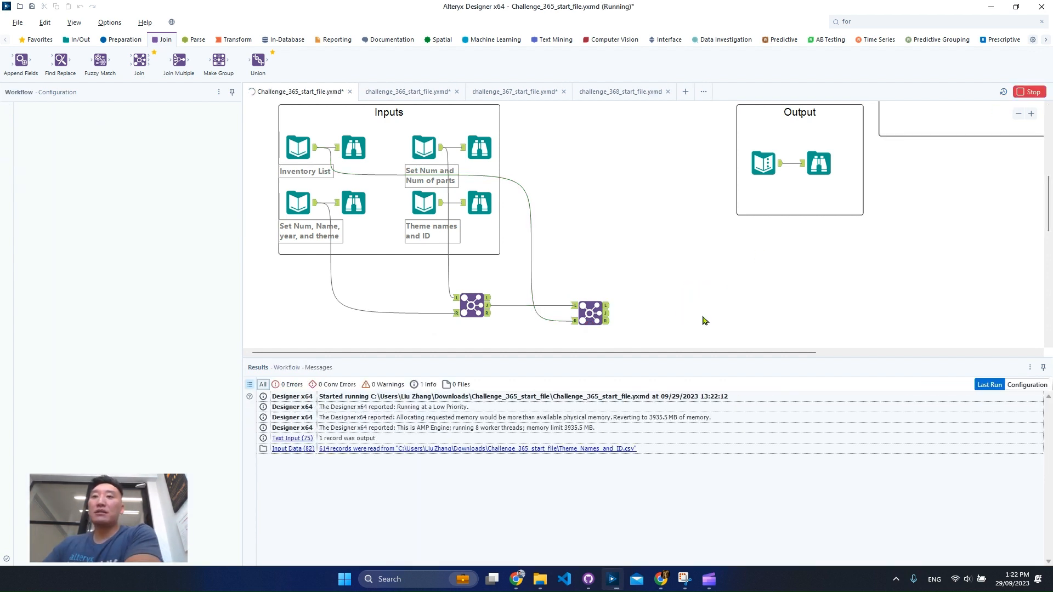
click(606, 314)
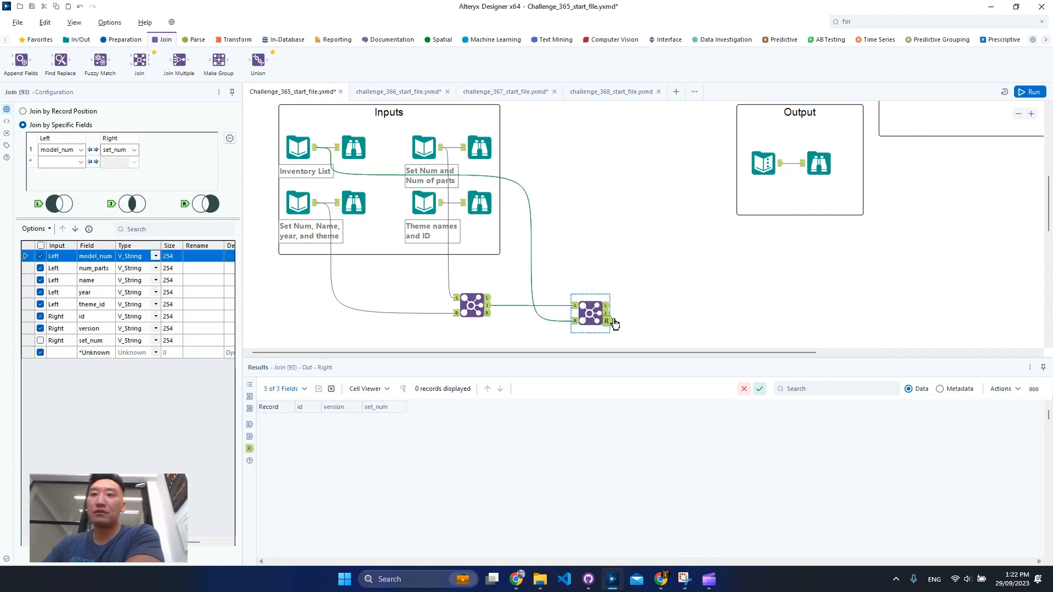
click(611, 310)
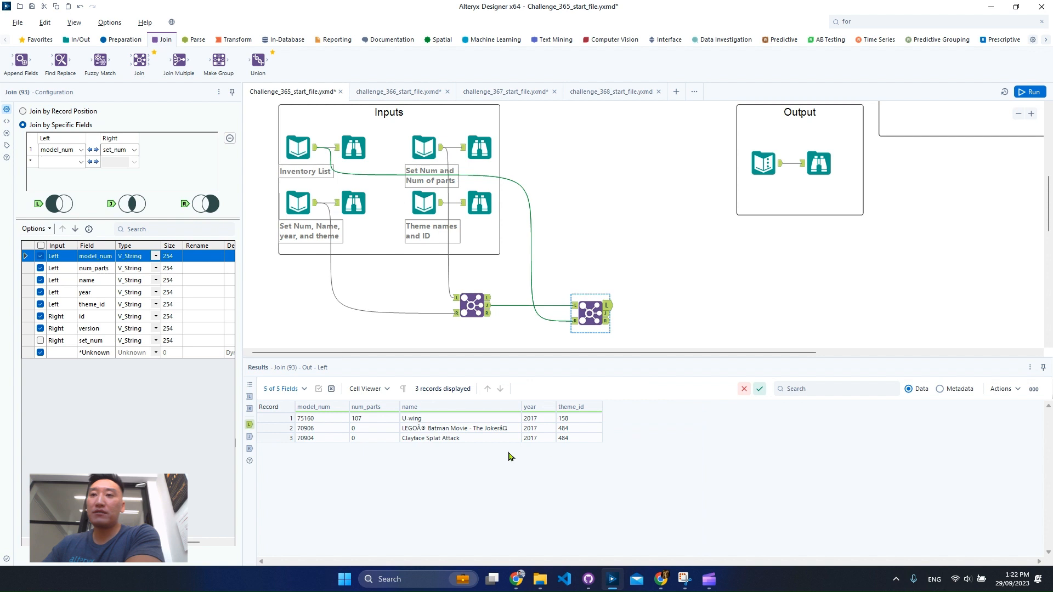
scroll(657, 306, down, 1)
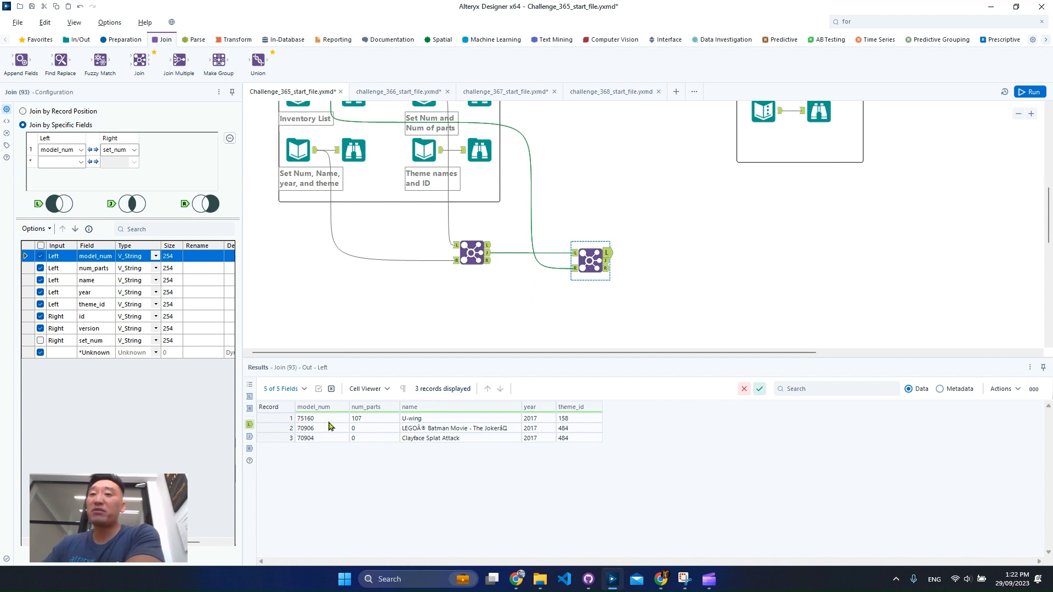
drag(336, 422, 578, 453)
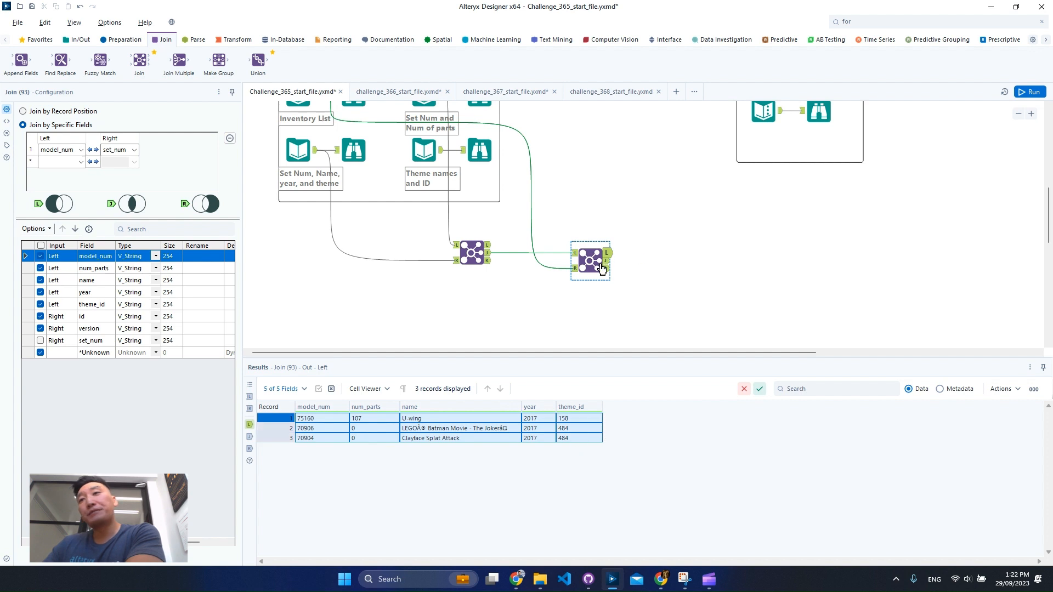
scroll(614, 265, down, 1)
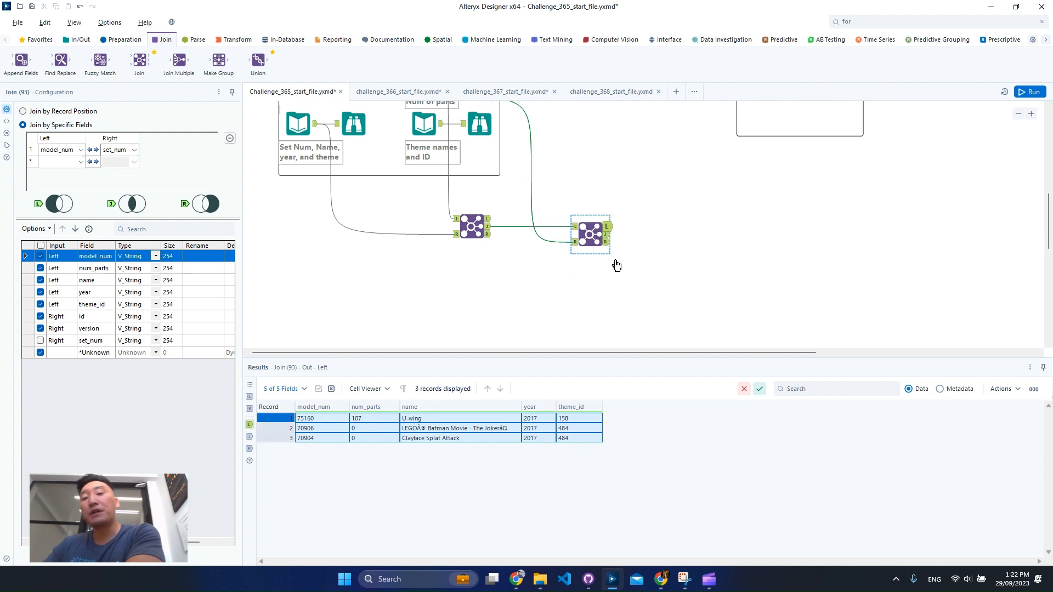
- Review the model_num values in the Set Num and Num of parts input data
scroll(611, 268, up, 3)
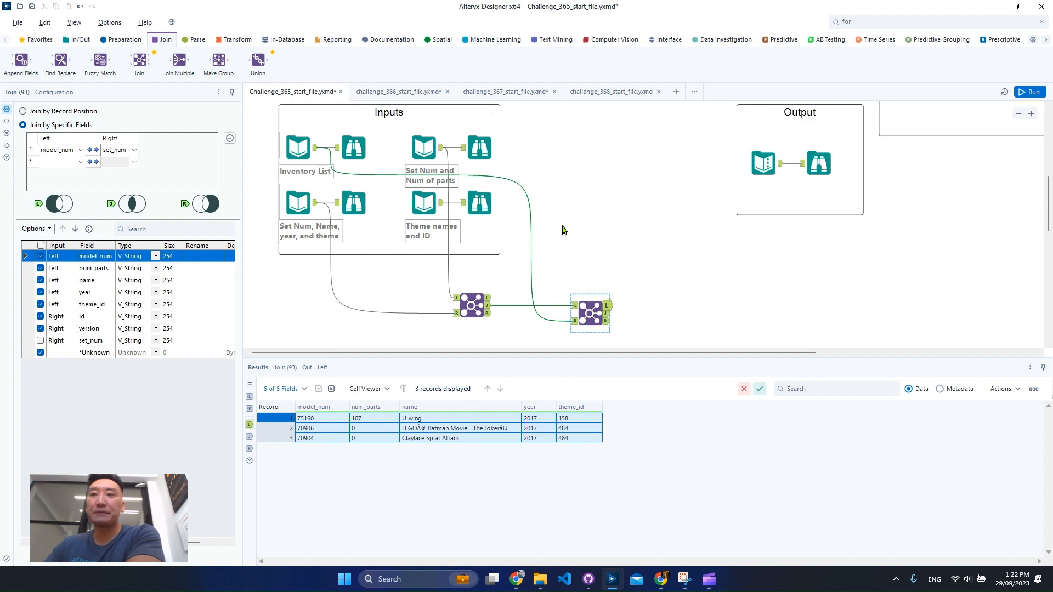
click(479, 147)
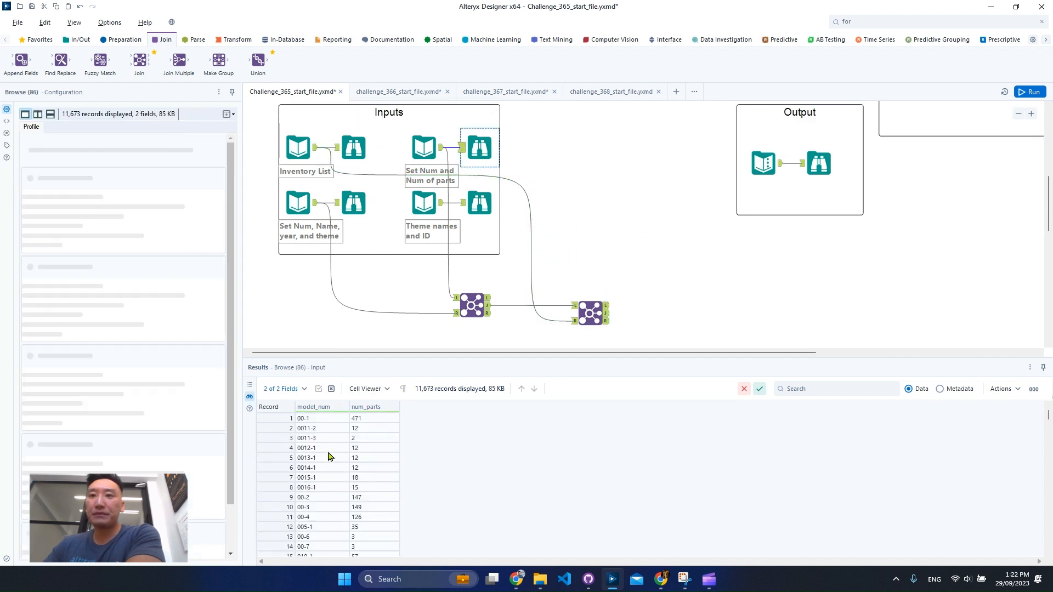
drag(323, 429, 345, 486)
scroll(343, 486, down, 10)
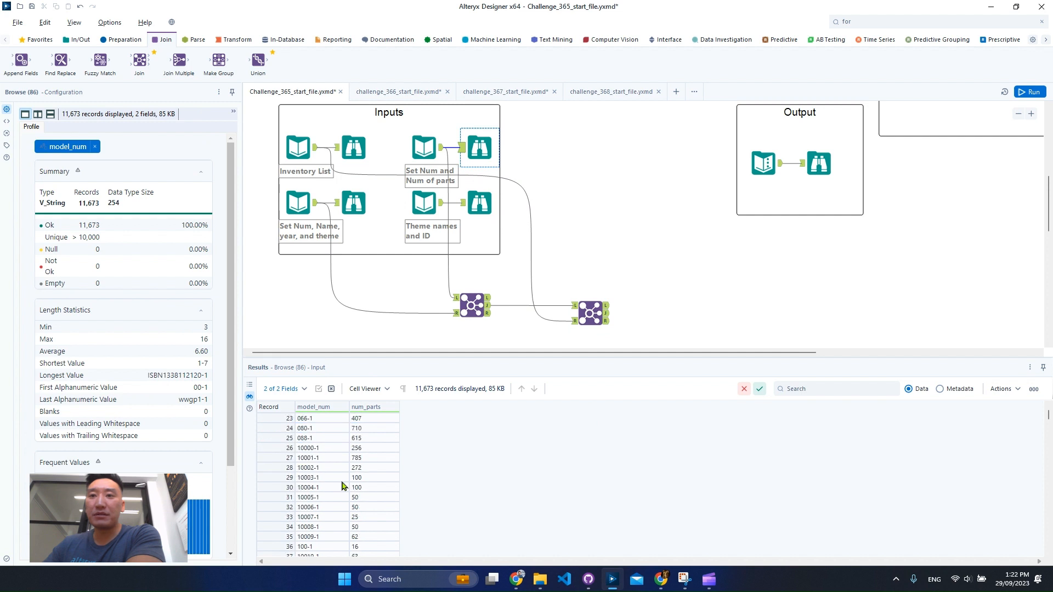
scroll(728, 262, down, 3)
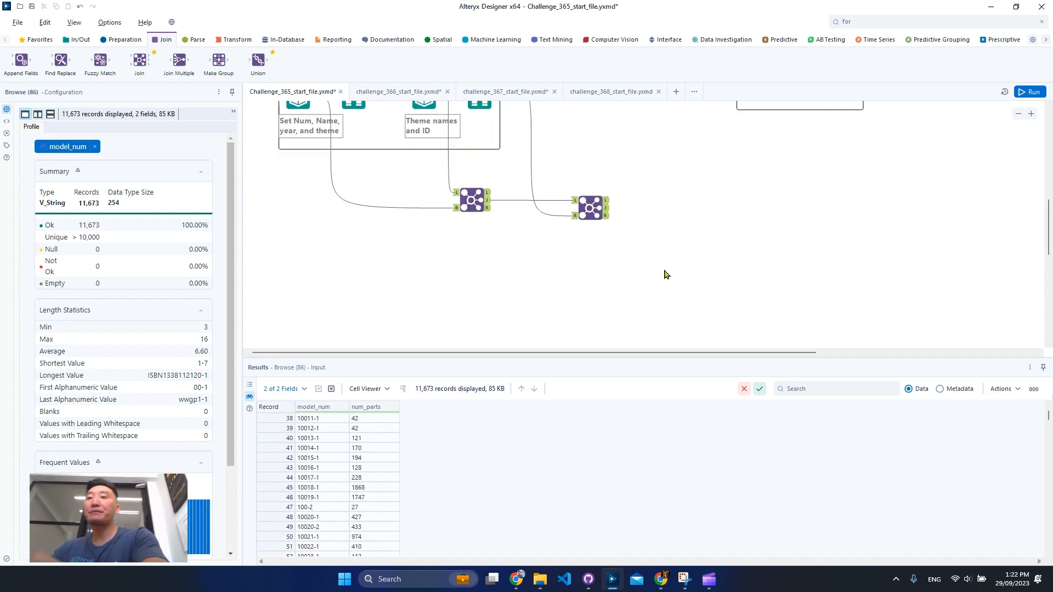
- Compare the second Join's joined output with the fields of the expected result in the Output container
click(607, 218)
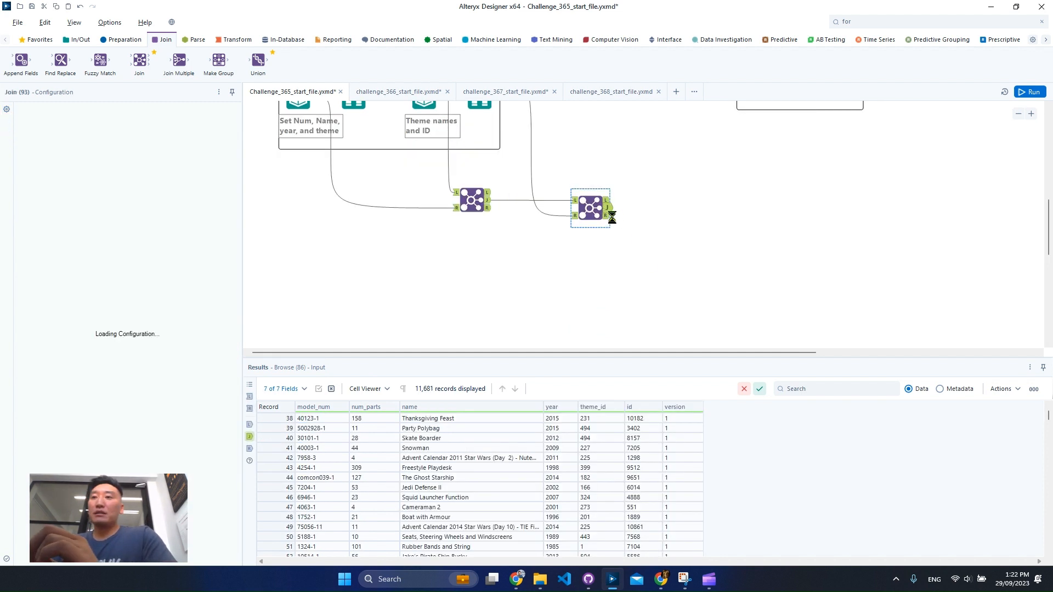
scroll(797, 271, up, 2)
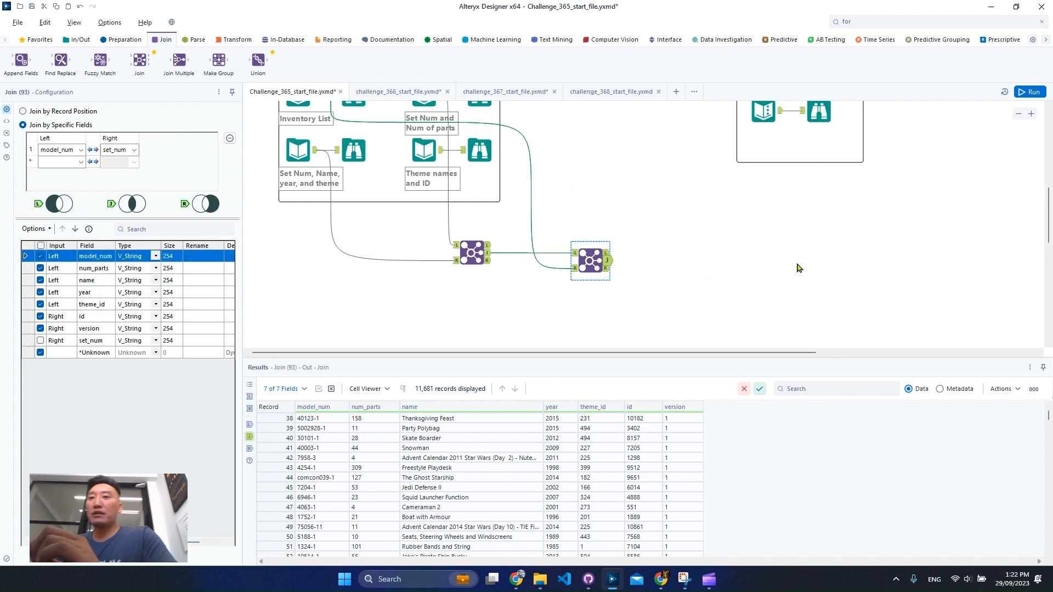
click(821, 118)
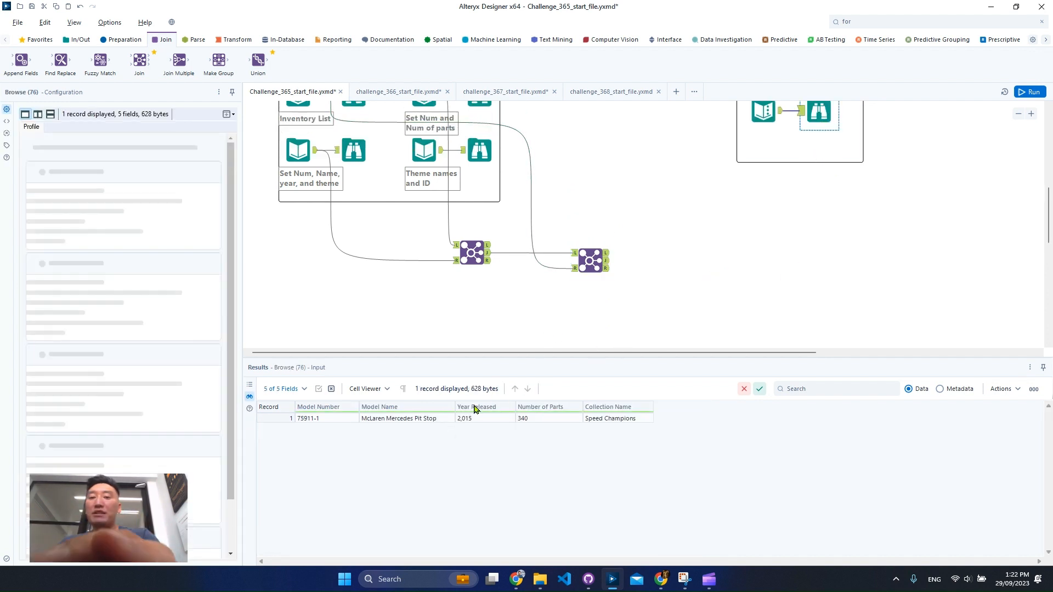
drag(699, 452, 708, 448)
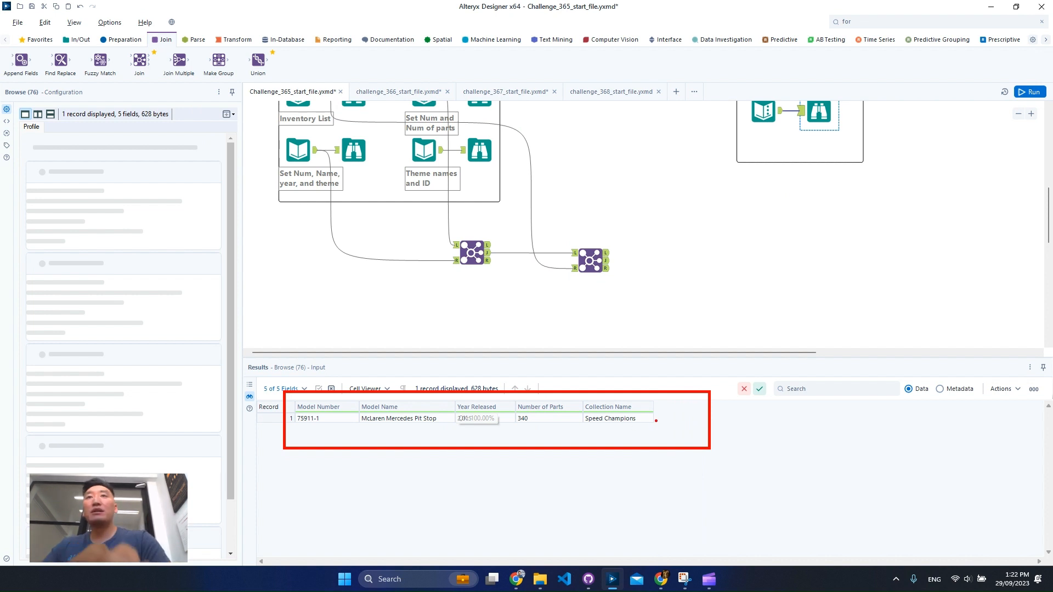
key(Escape)
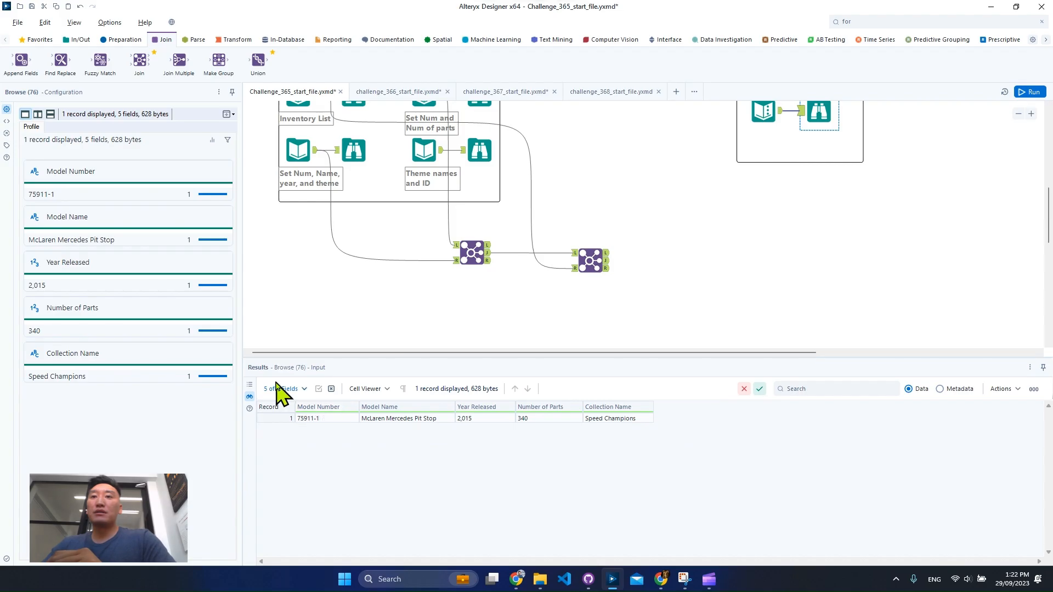
- Capture a screen snip of the expected result table for reference
key(super+shift+s)
drag(264, 367, 712, 459)
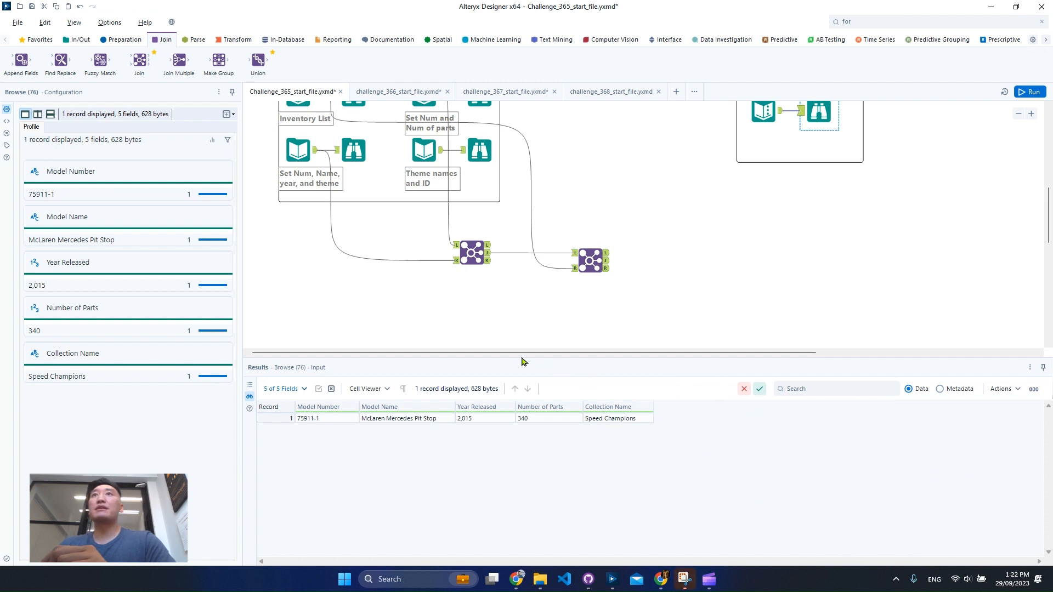
- Add a Select tool to the second Join's joined output and deselect all of its fields
click(607, 261)
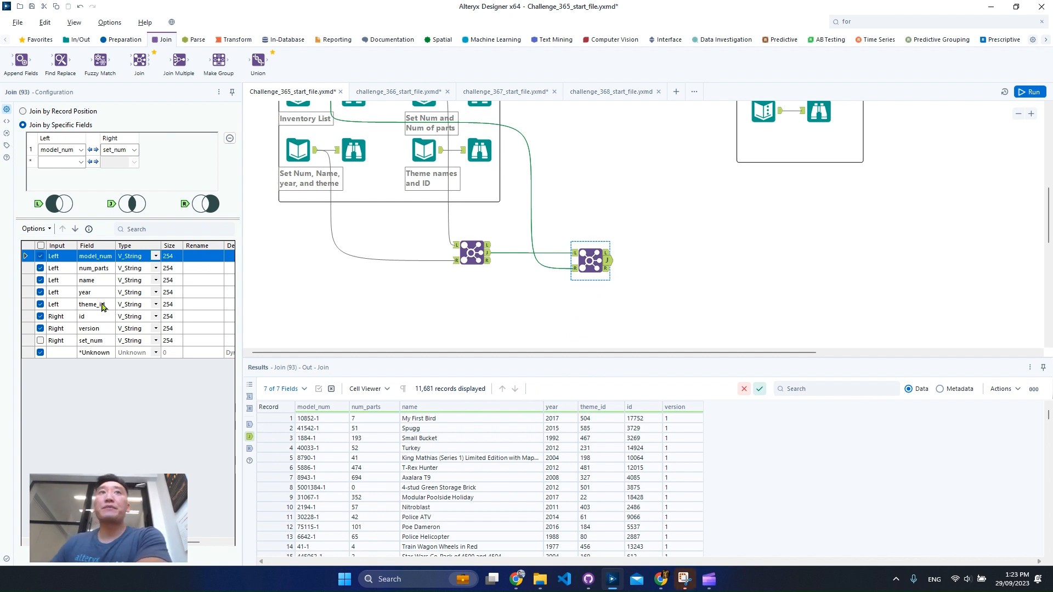
click(121, 40)
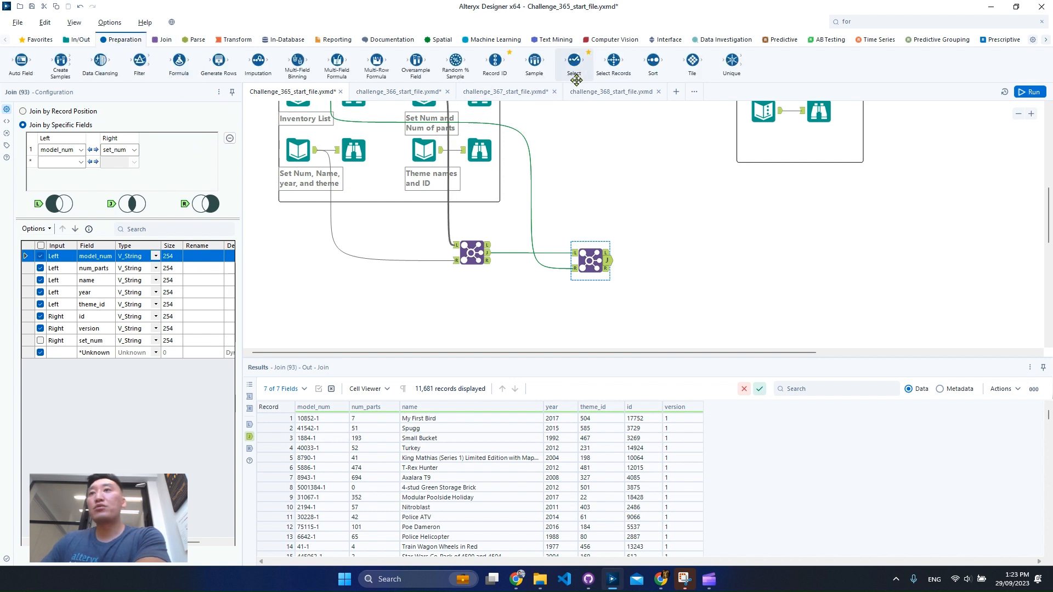
drag(562, 75, 670, 261)
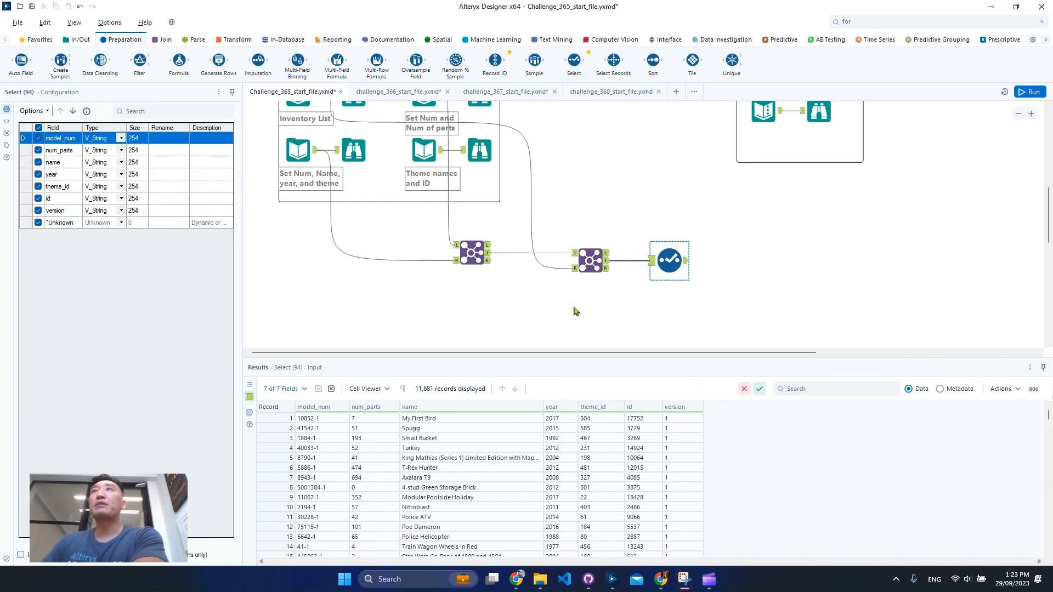
click(38, 112)
mouse_move(109, 135)
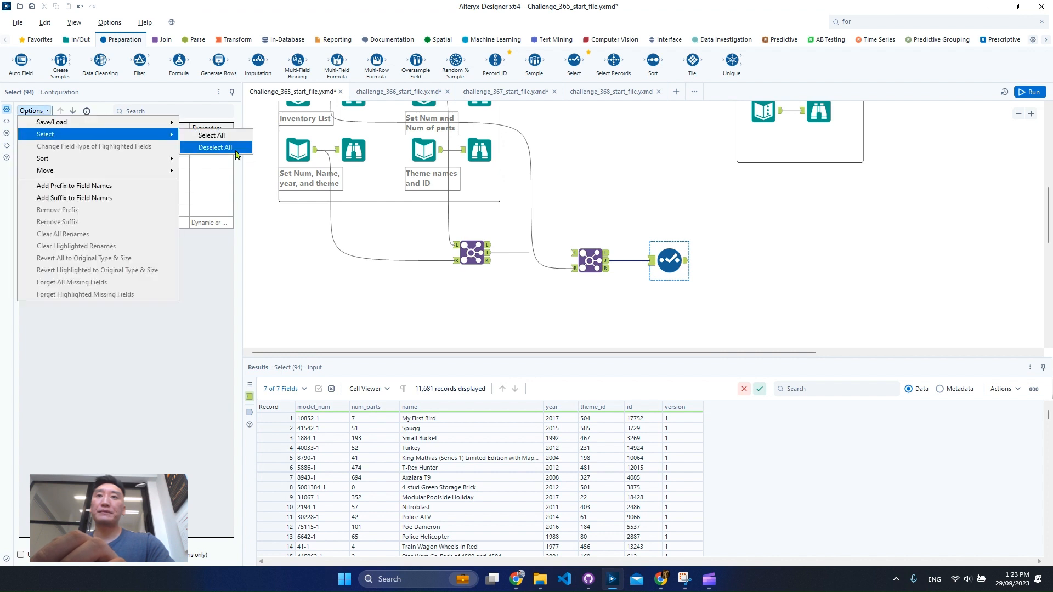
click(236, 151)
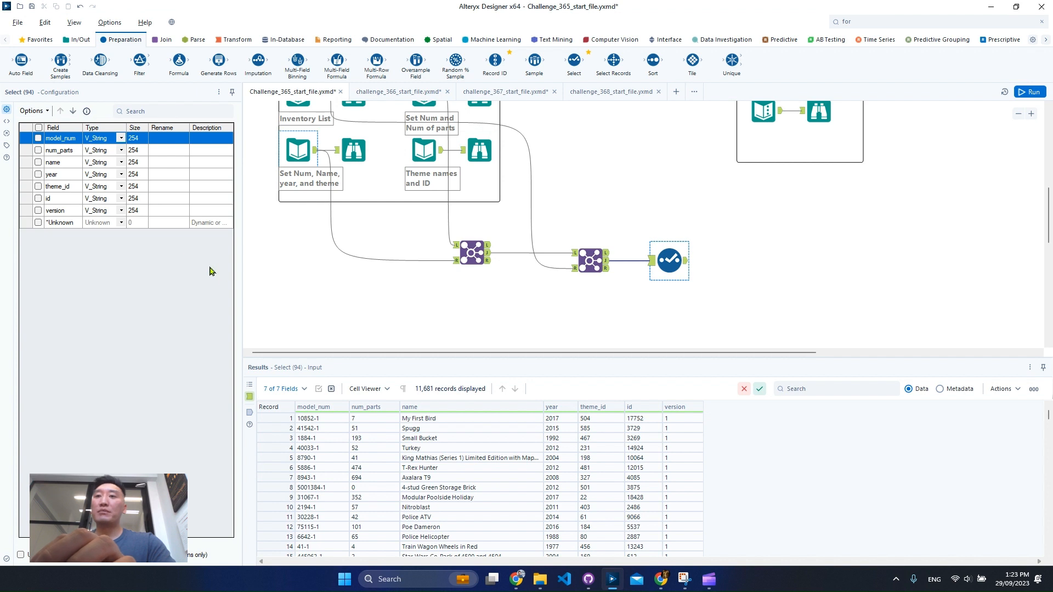
- Include model_num and name in the Select output, renamed as Model Number and Model Name
click(160, 141)
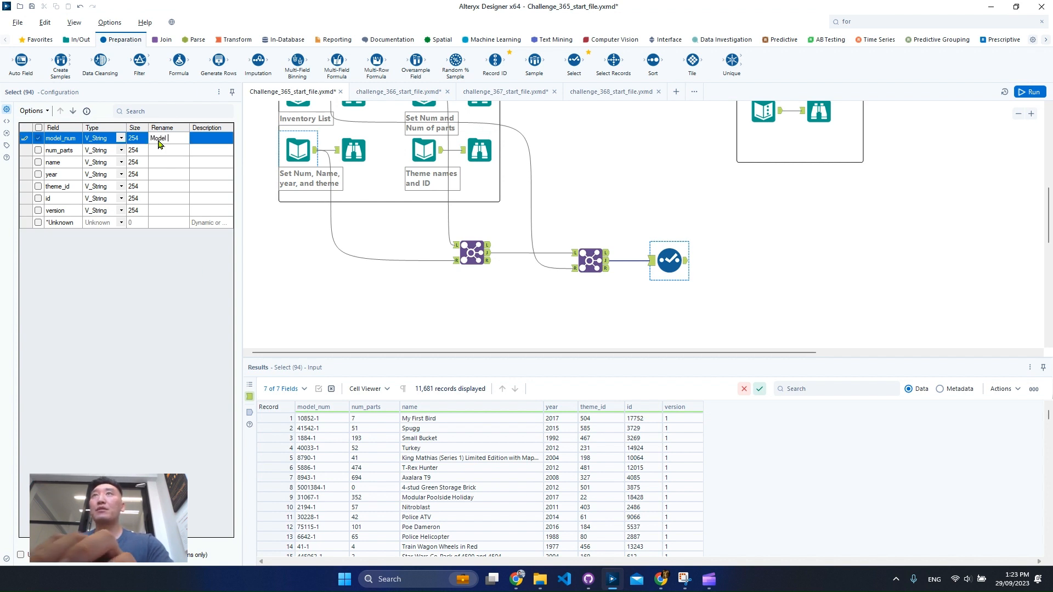
text(Model Number)
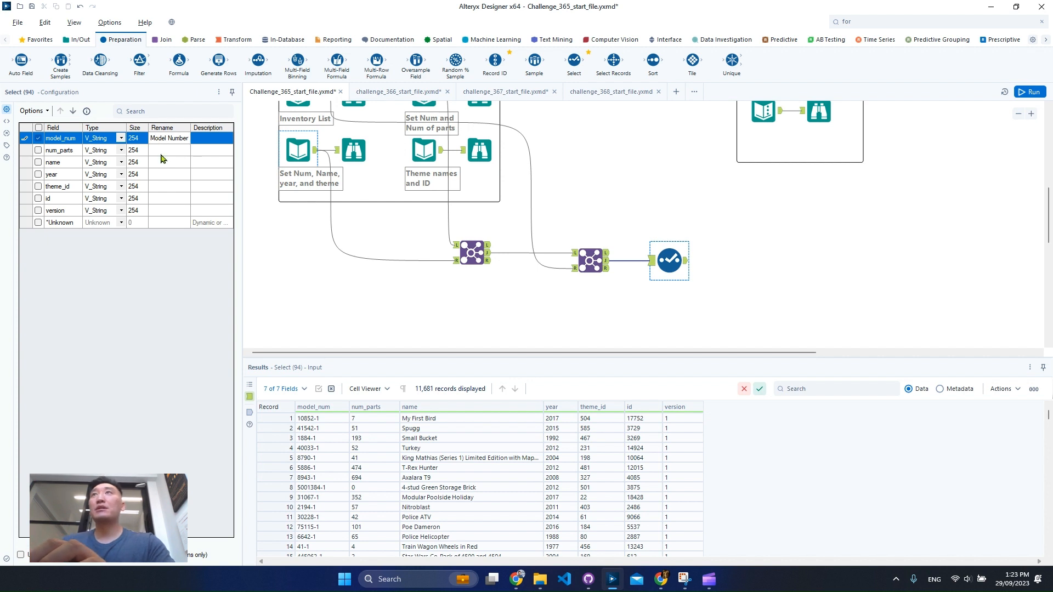
click(38, 163)
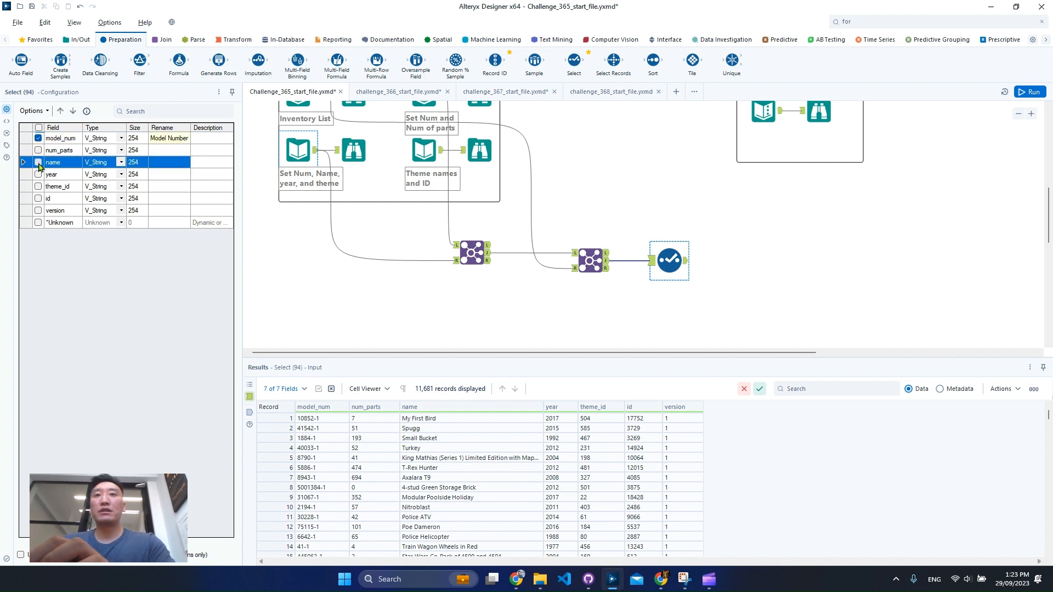
click(164, 163)
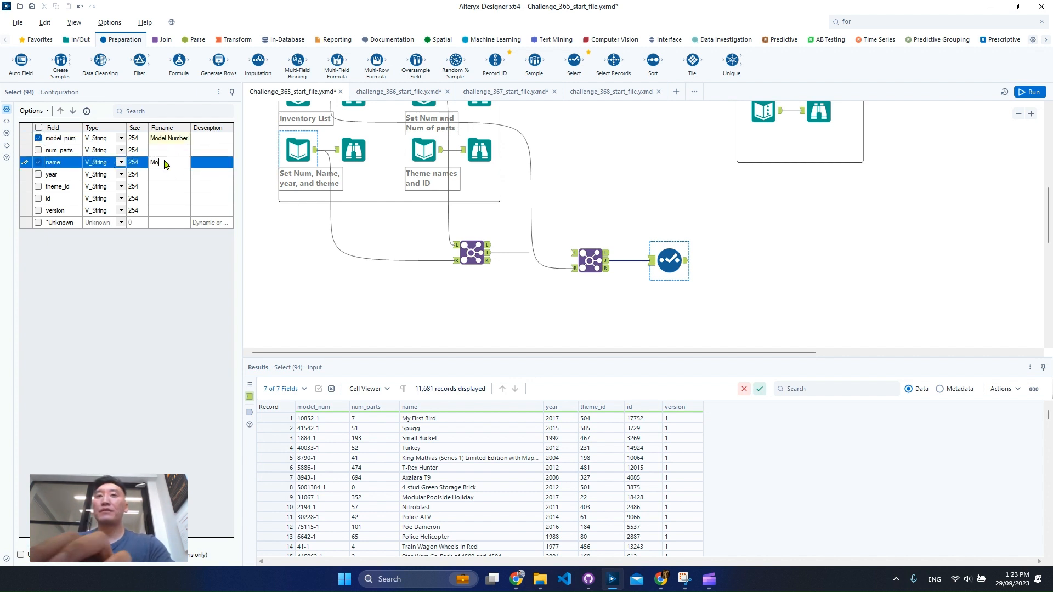
text(Model Name)
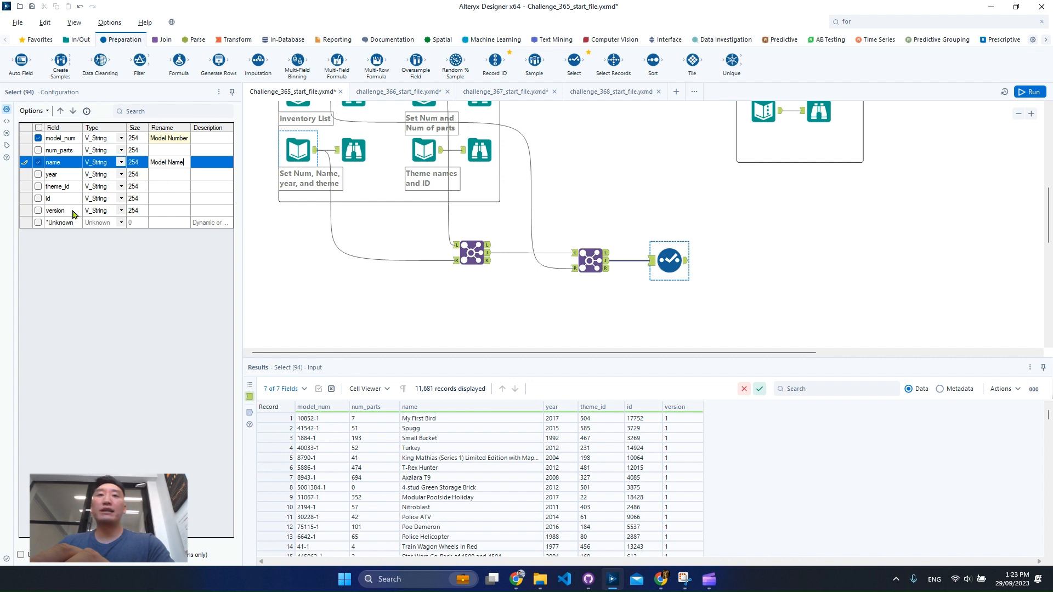
- Include the year field in the Select output and rename it as Year Released
click(38, 175)
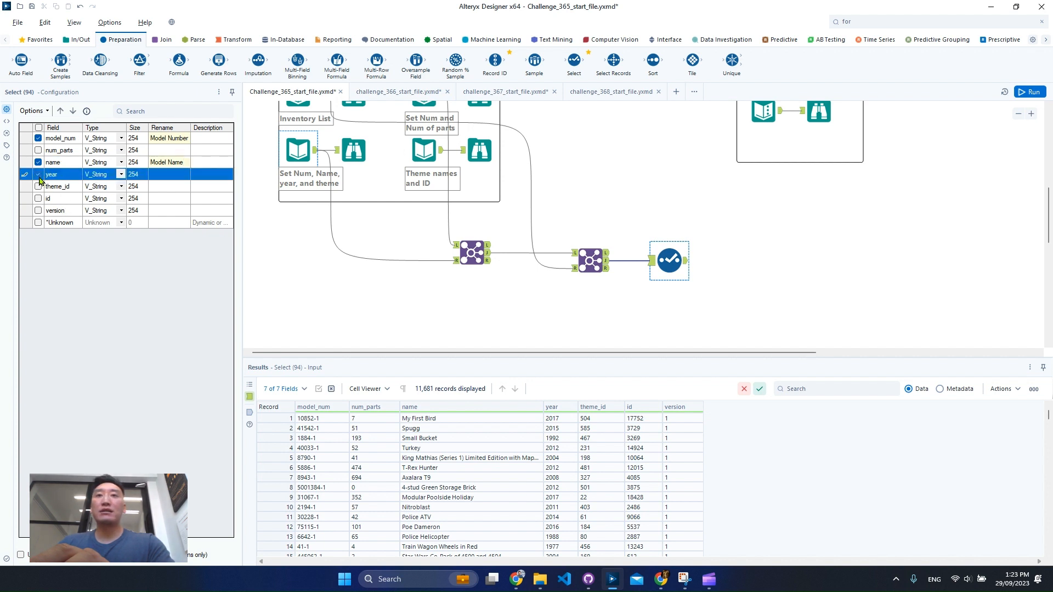
click(173, 177)
text(Year Rel)
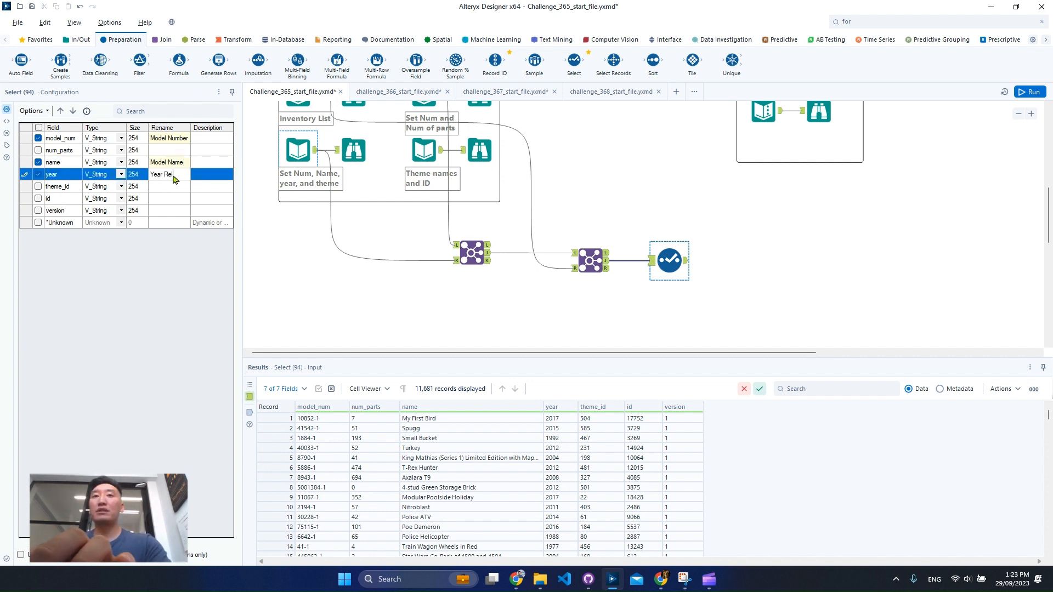
text(eased)
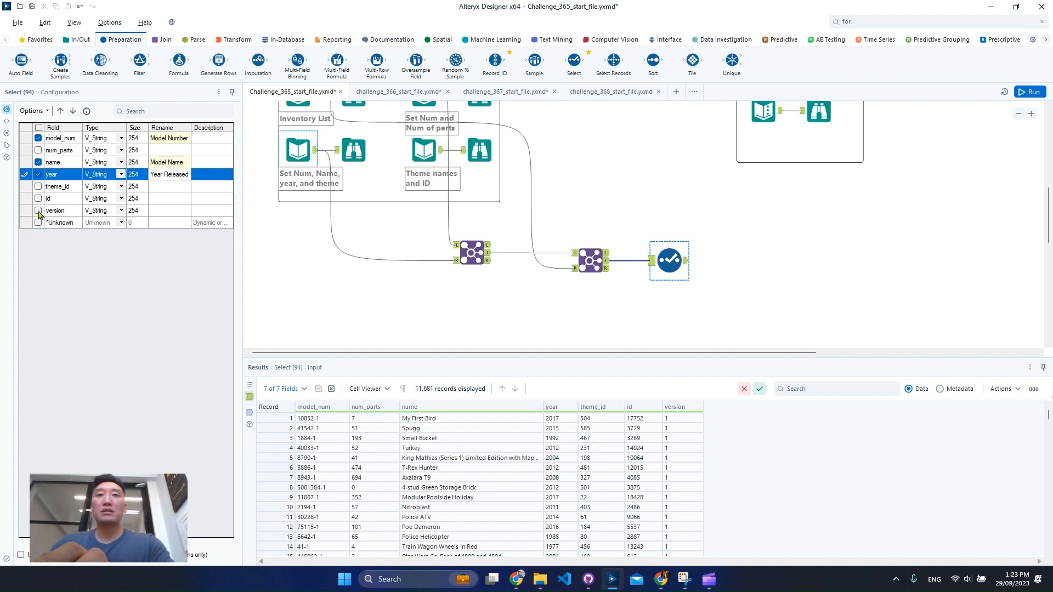
- Include num_parts in the Select output, move it directly below year and rename it as Number of Parts
click(38, 151)
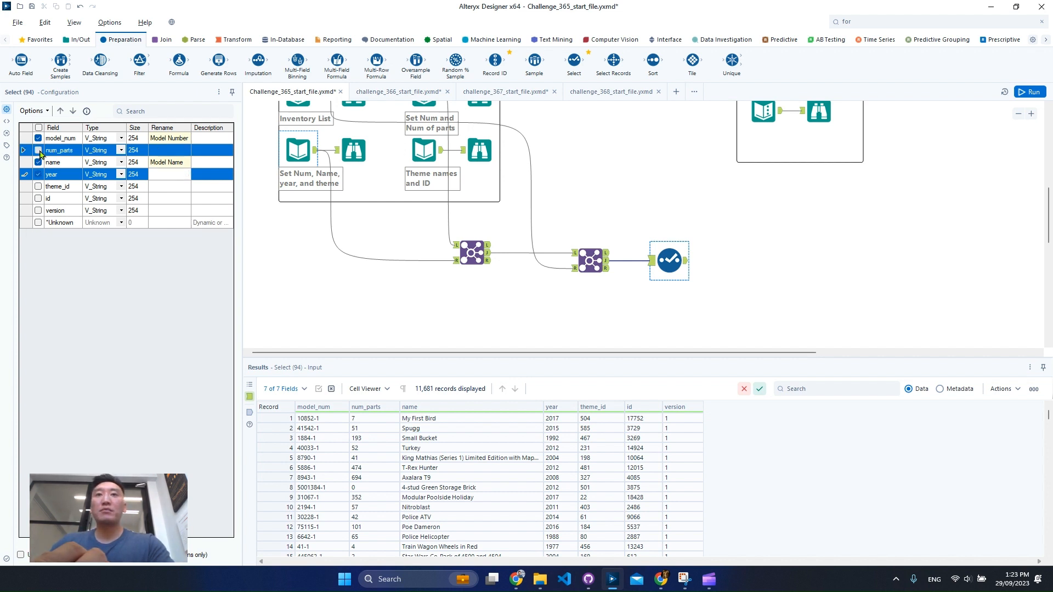
click(73, 112)
click(73, 112)
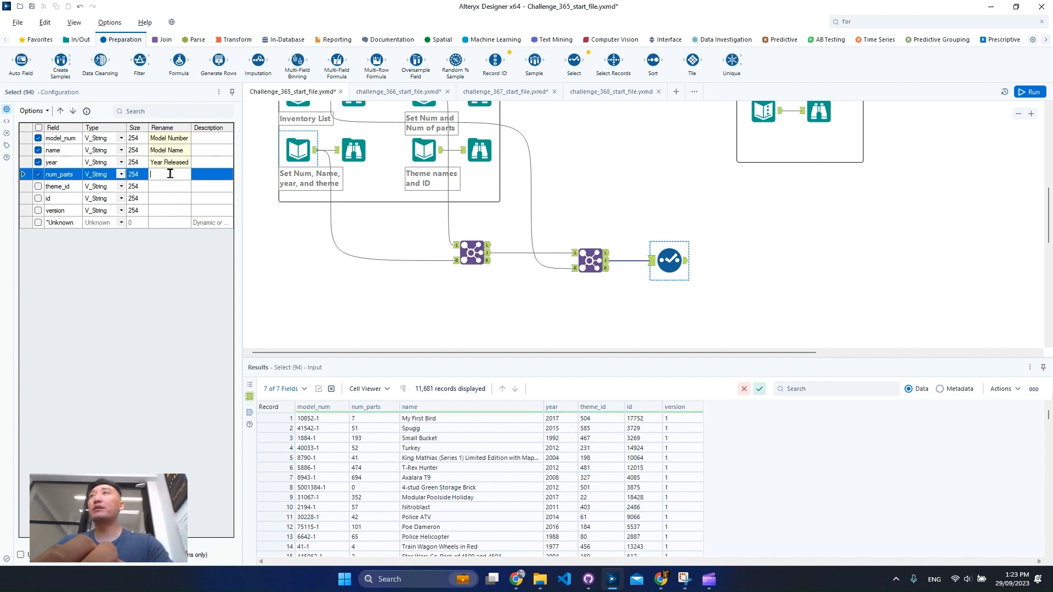
text(Number)
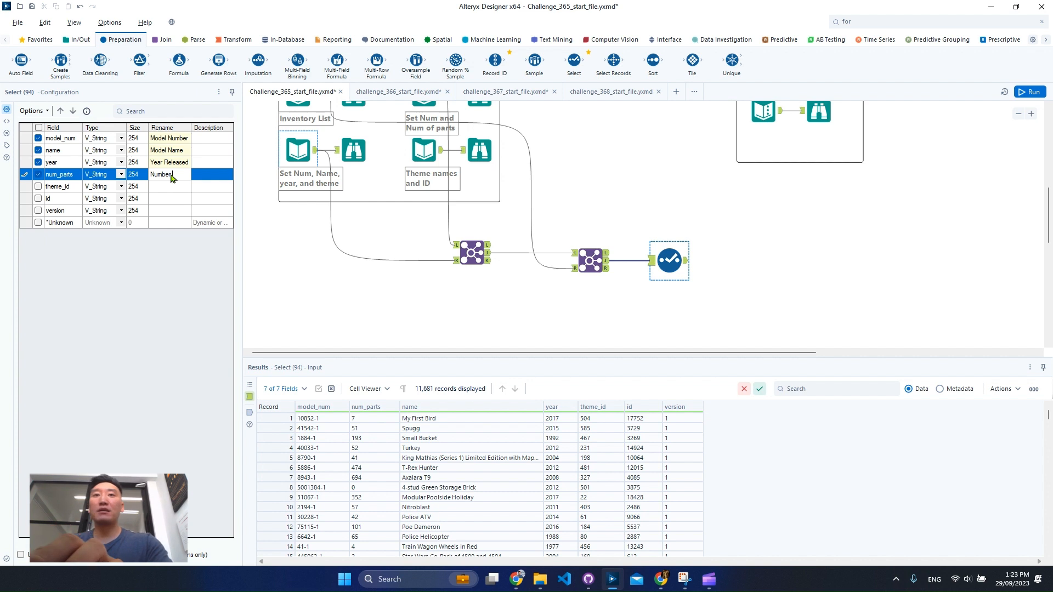
text( of Parts)
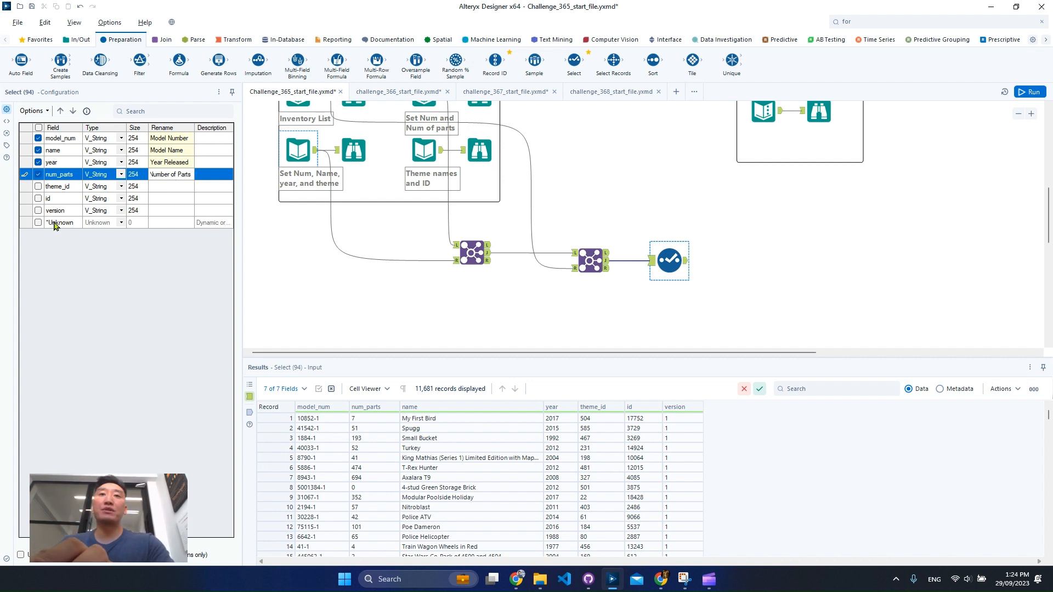
- Check the fields of both Joins and the Select input, including theme_id, id and version, for a source of the collection name
click(38, 187)
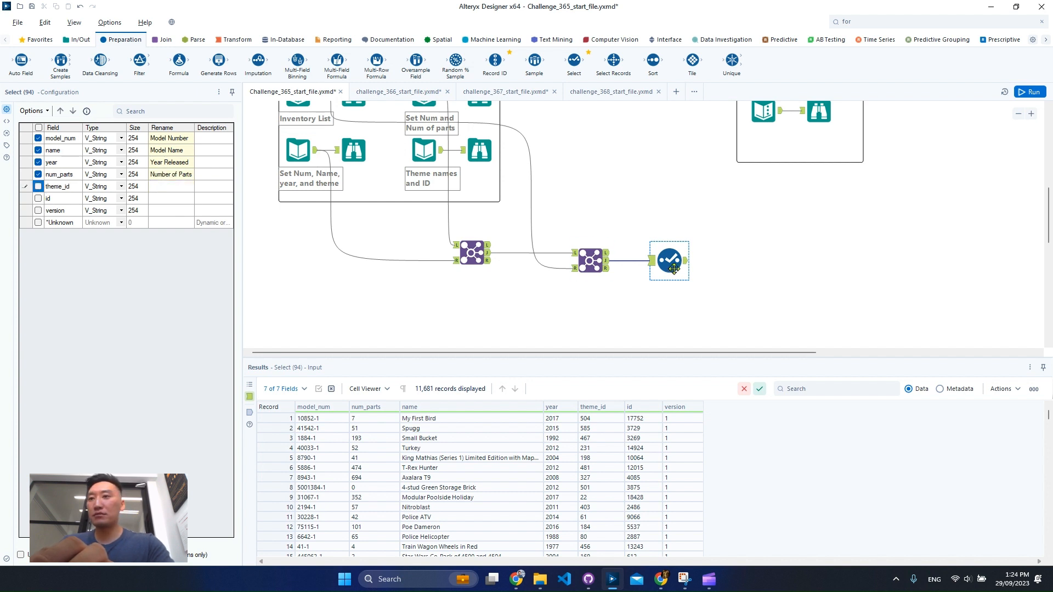
click(457, 422)
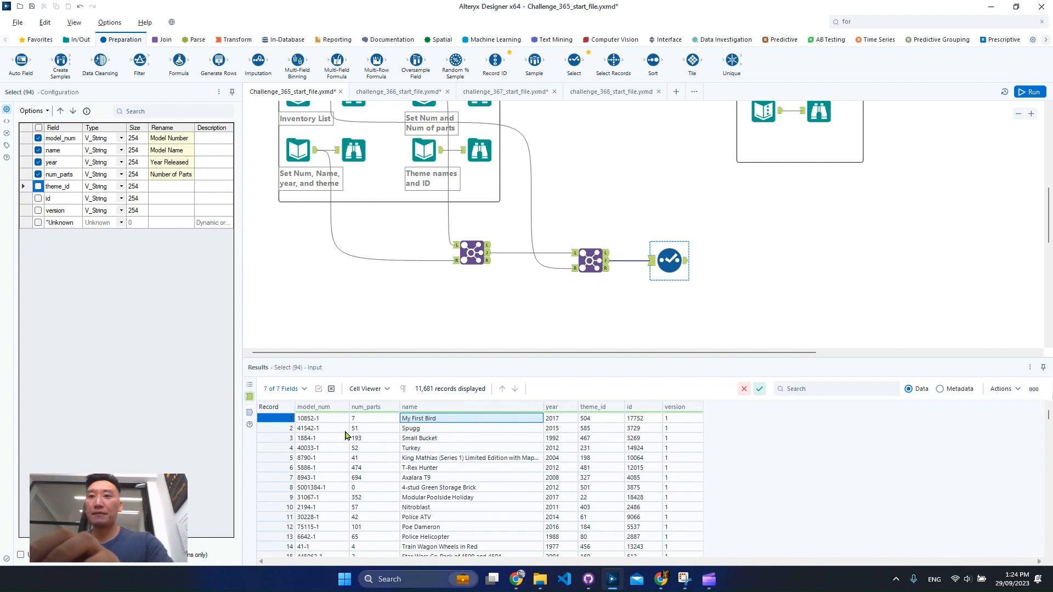
click(590, 256)
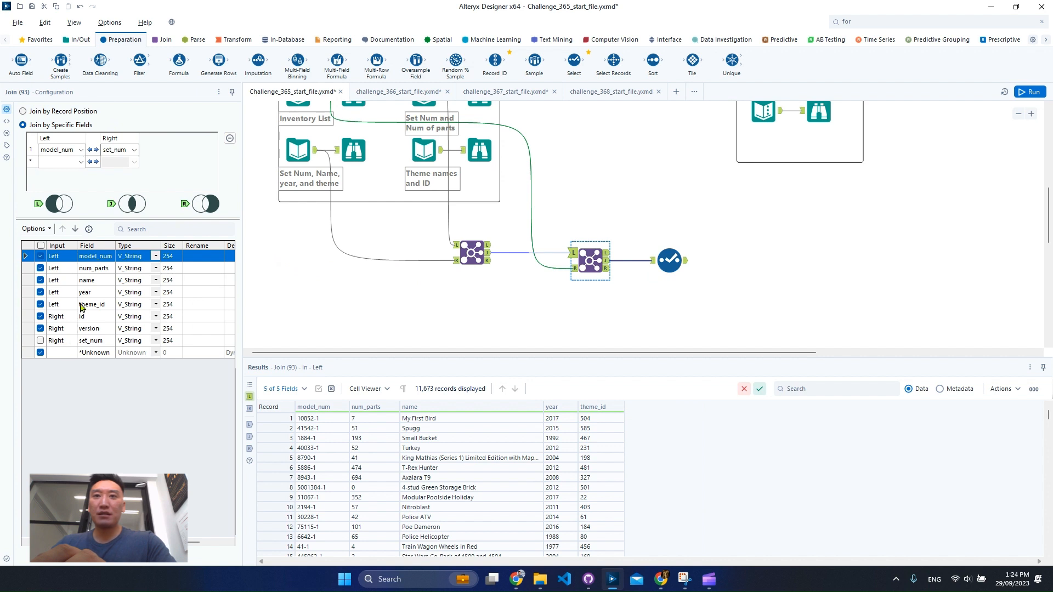
click(93, 285)
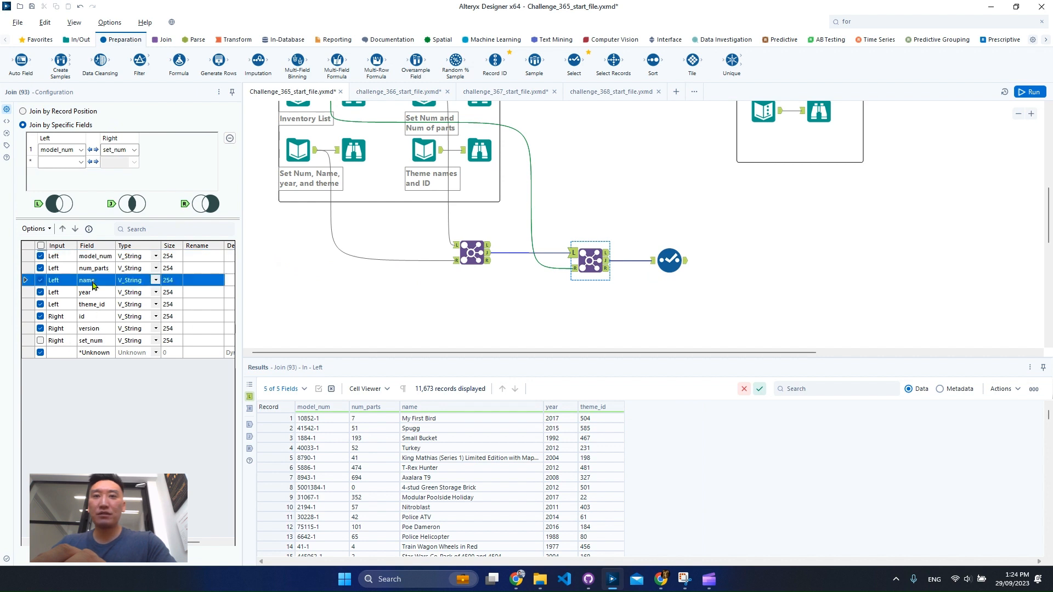
click(489, 255)
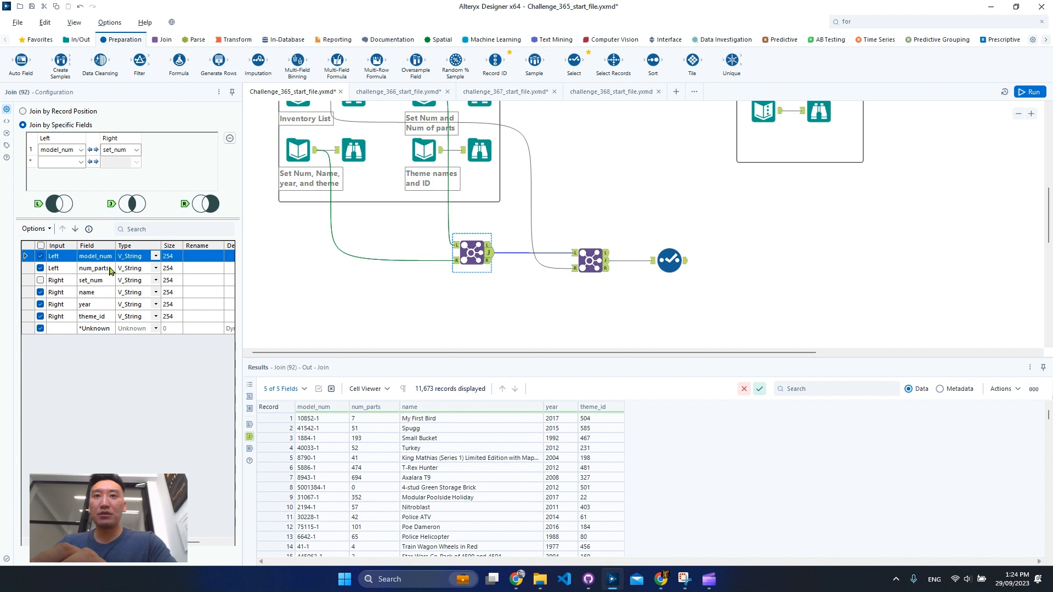
click(582, 263)
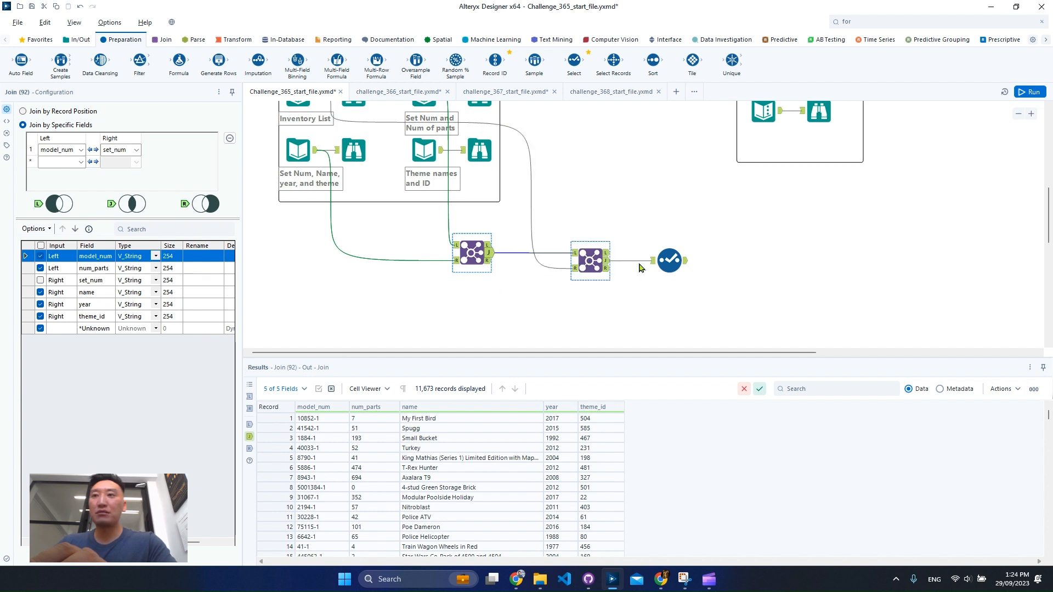
click(667, 262)
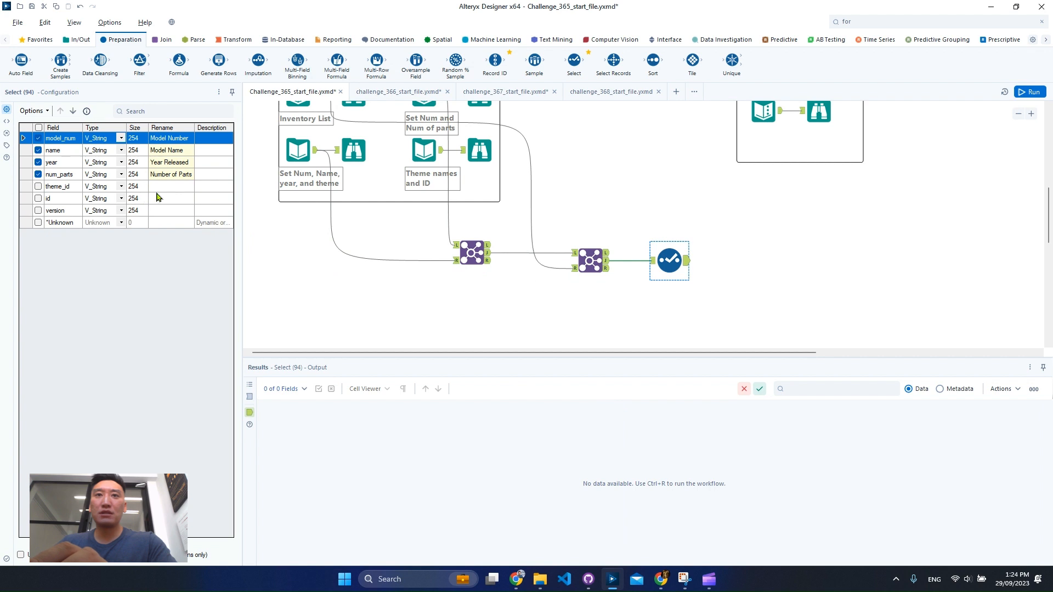
click(652, 261)
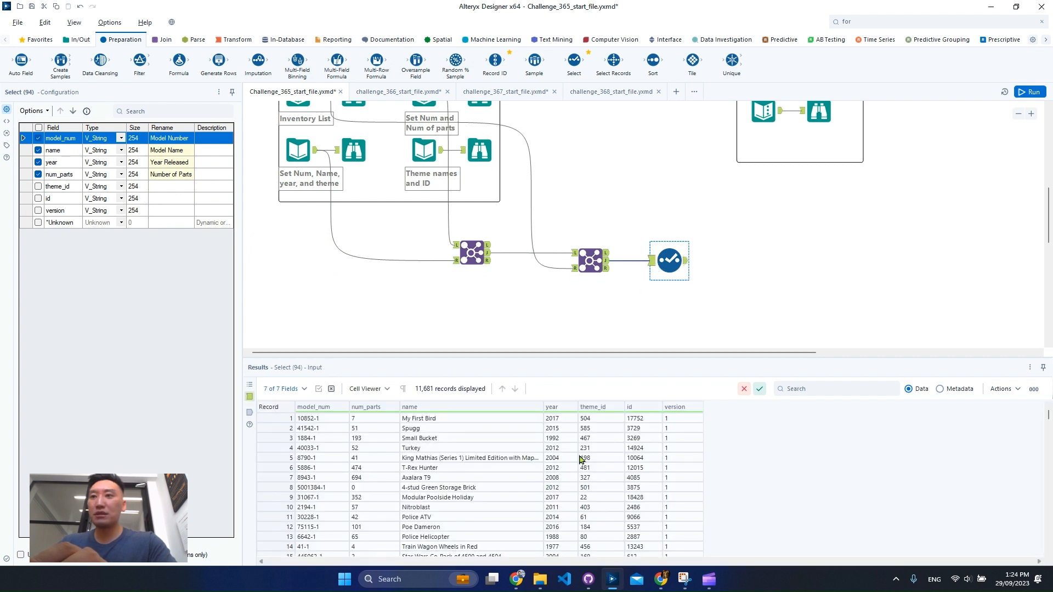
drag(600, 421, 620, 451)
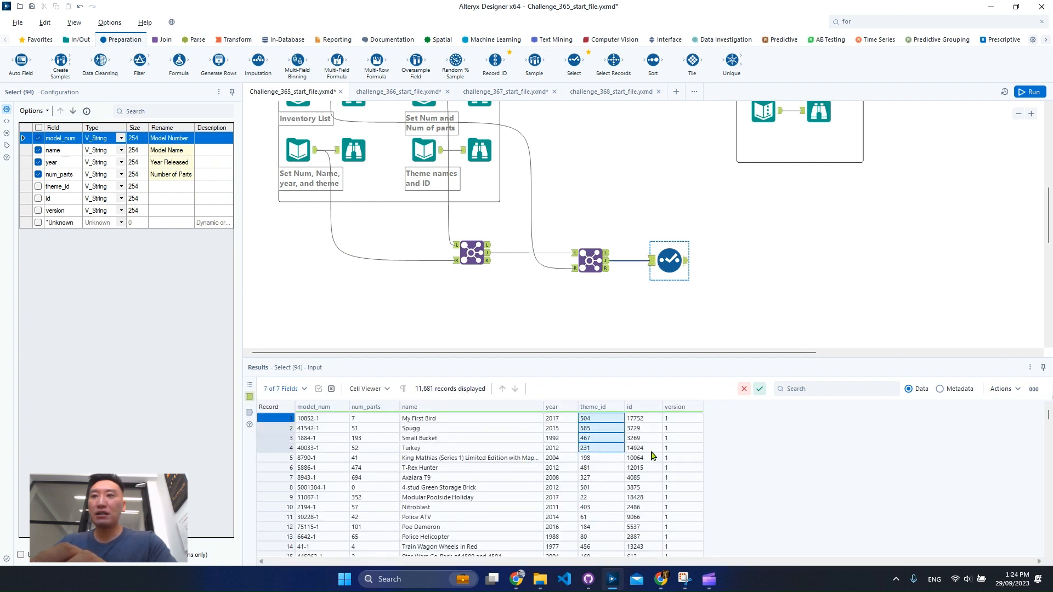
drag(671, 428, 671, 438)
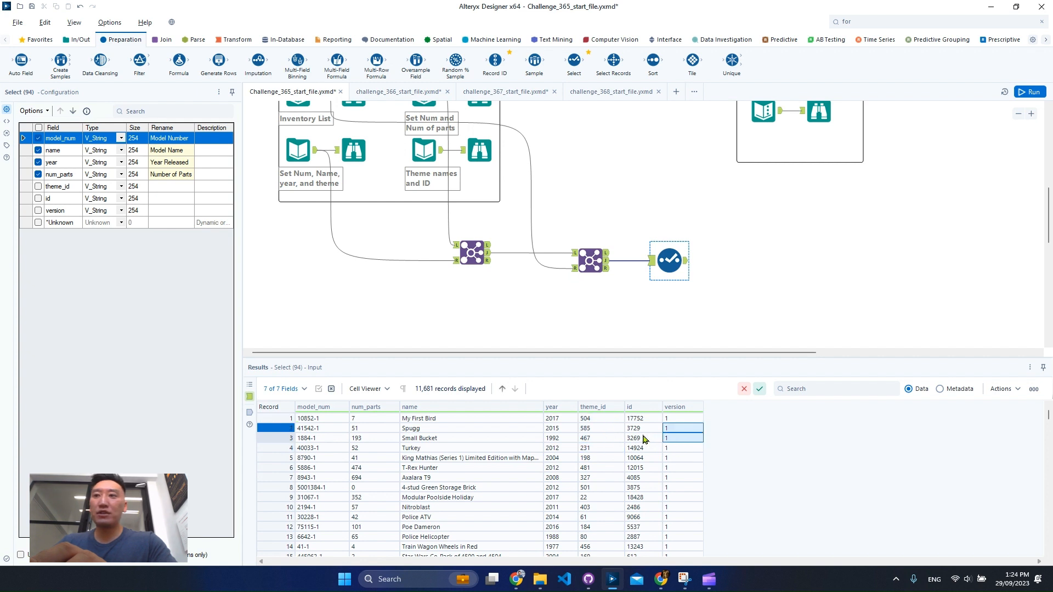
drag(599, 422, 693, 459)
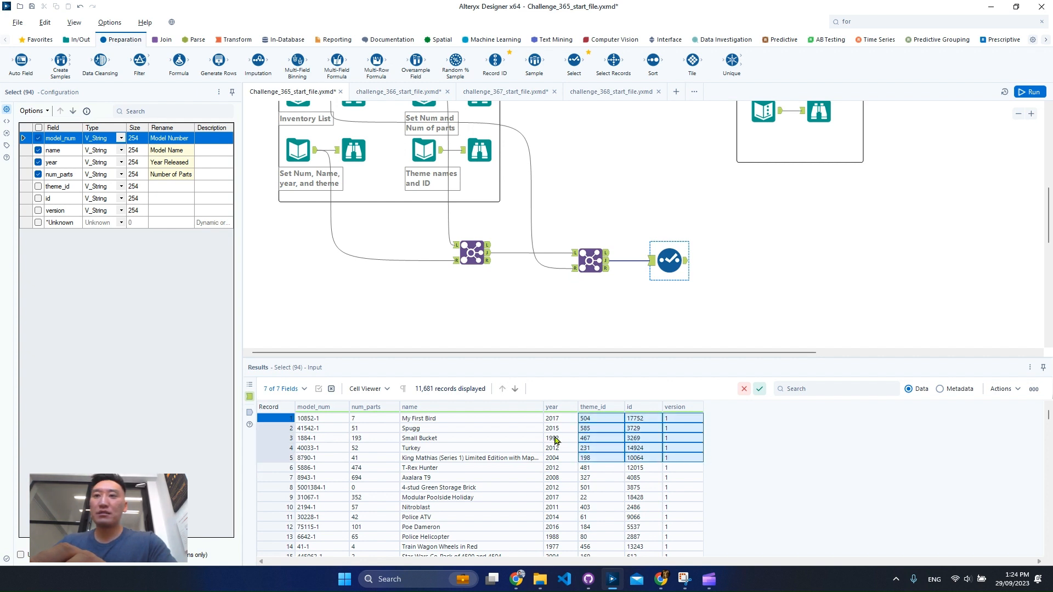
- Trace the data back through both Joins by reviewing their joined outputs and the first Join's left and right inputs
click(606, 267)
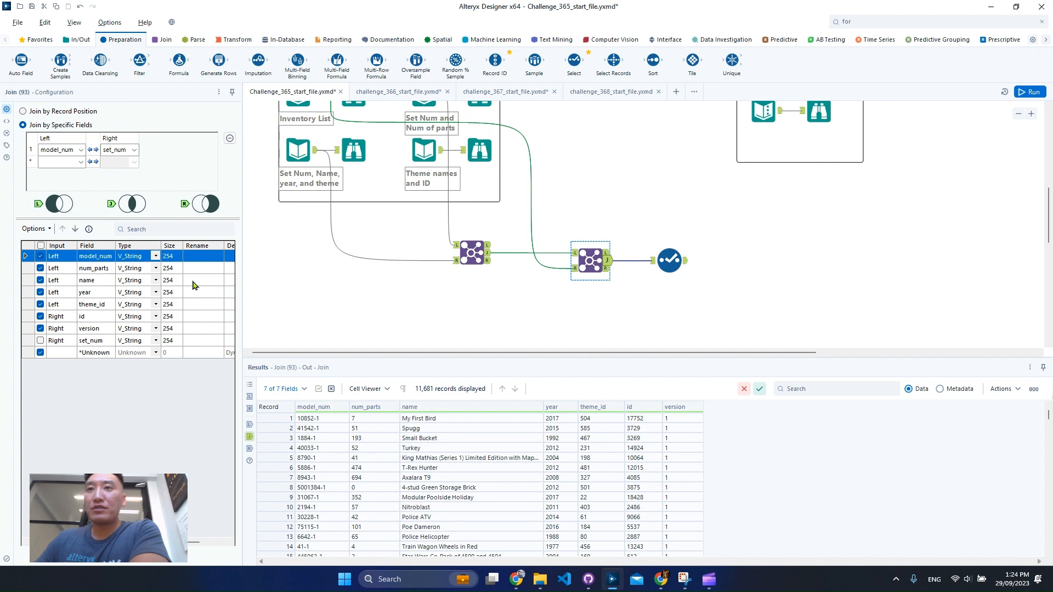
click(490, 256)
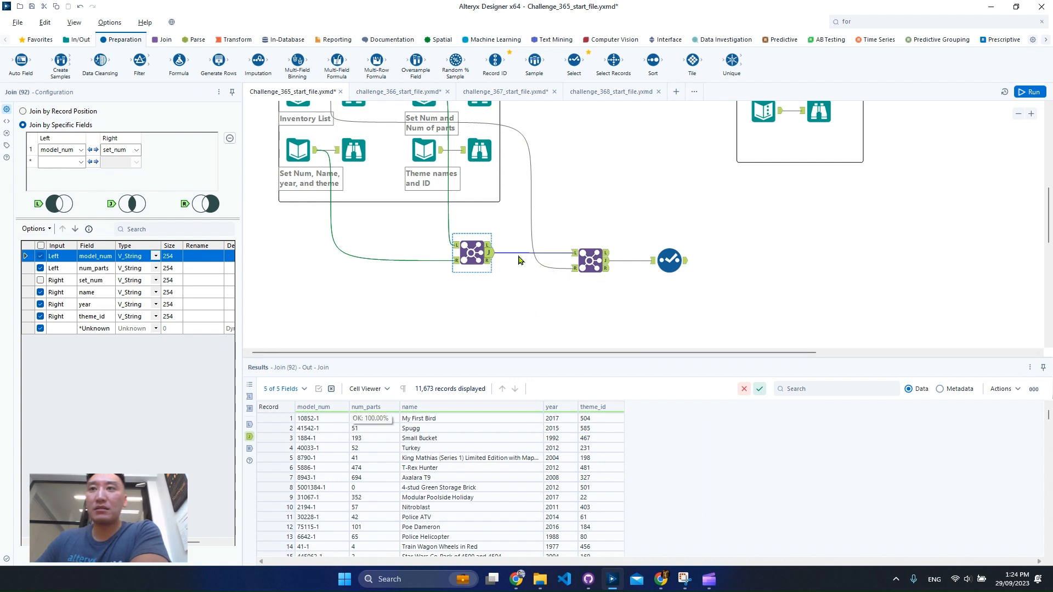
click(459, 248)
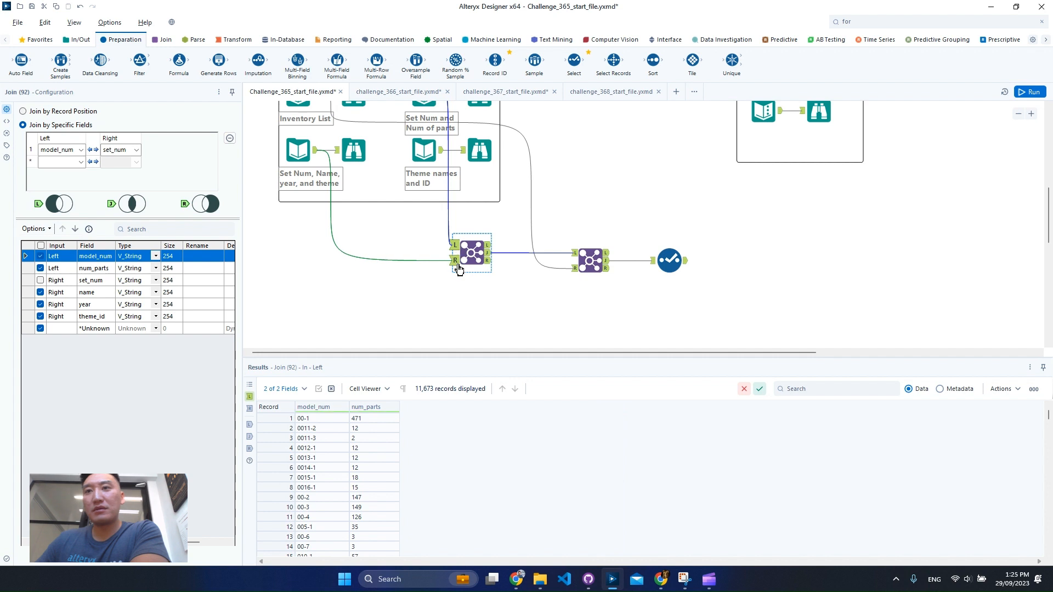
click(456, 261)
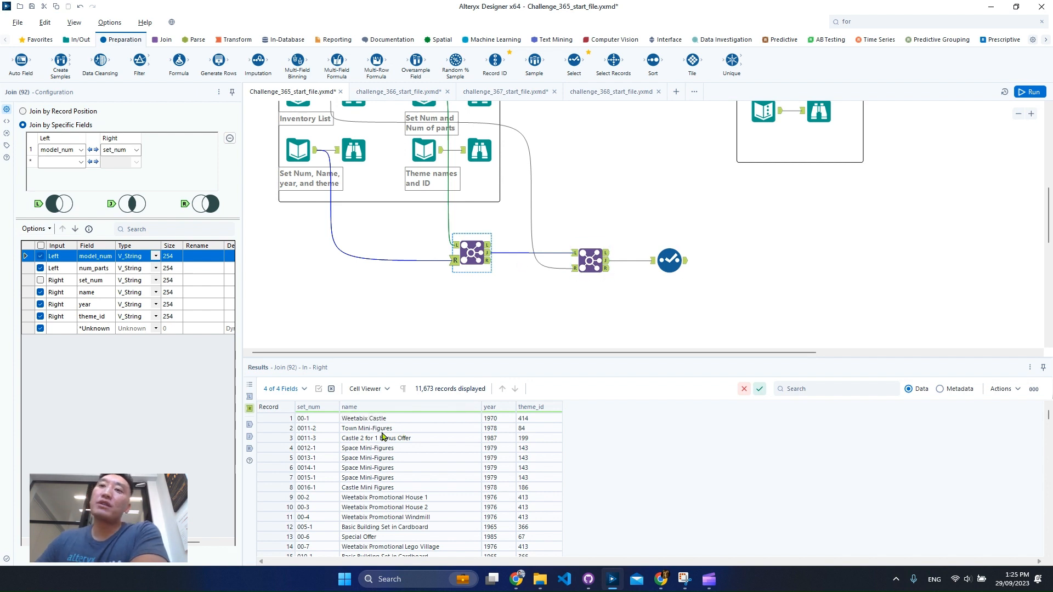
drag(382, 429, 383, 488)
click(596, 258)
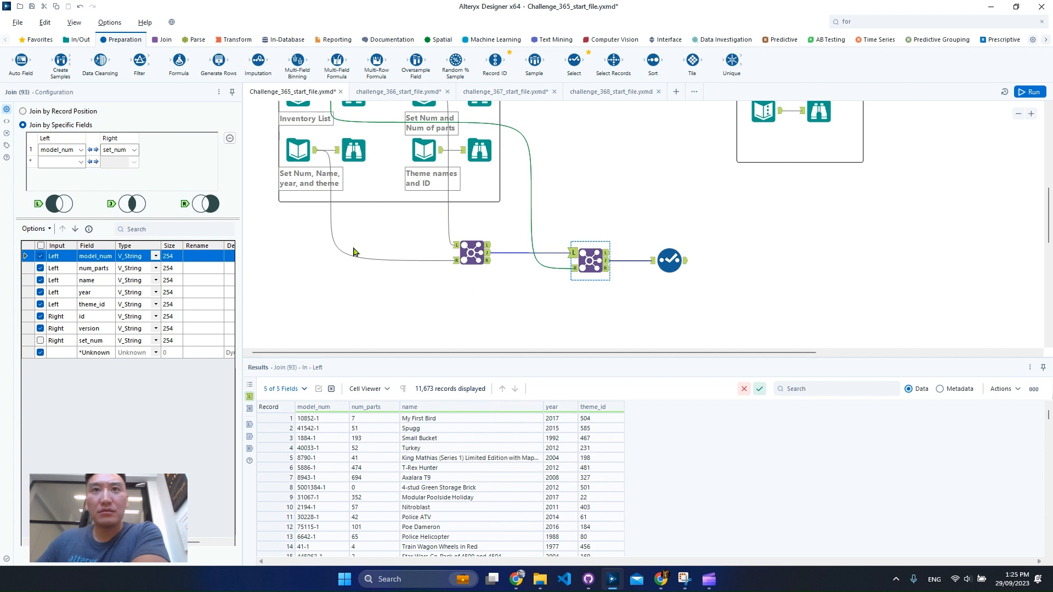
scroll(407, 210, up, 1)
click(461, 306)
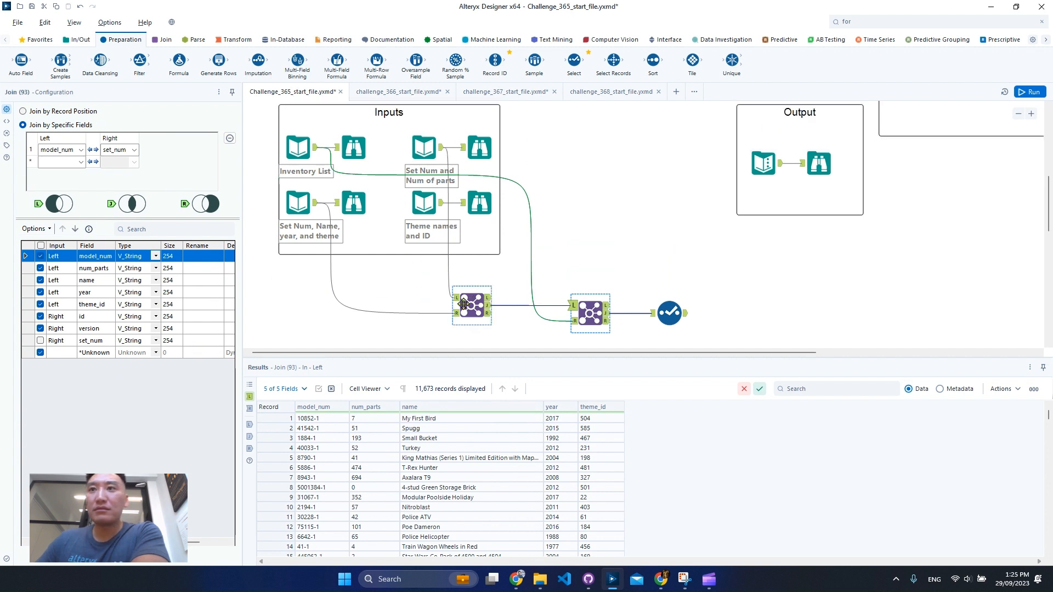
click(491, 310)
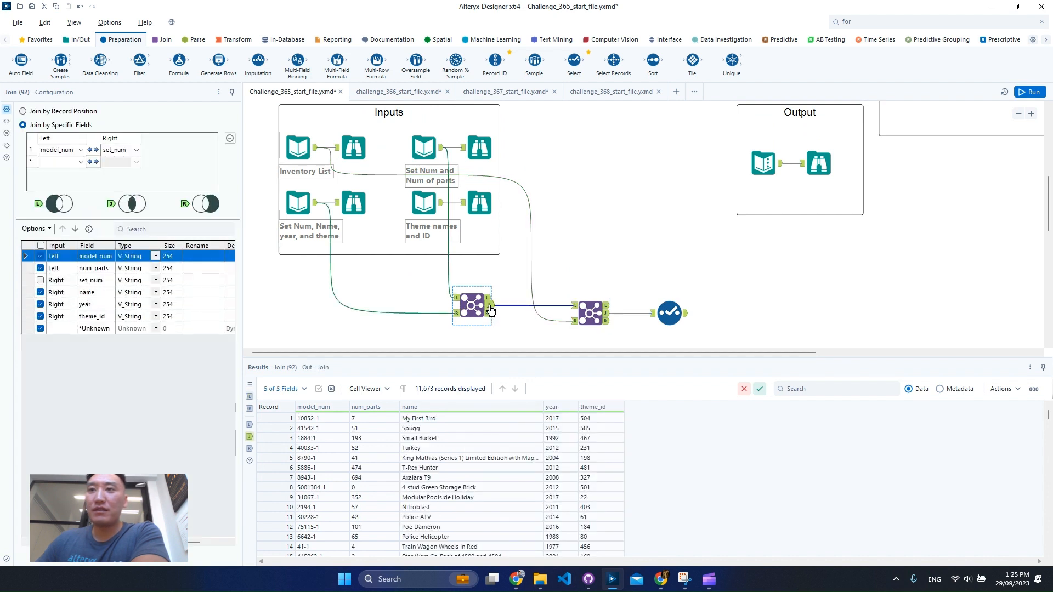
click(201, 292)
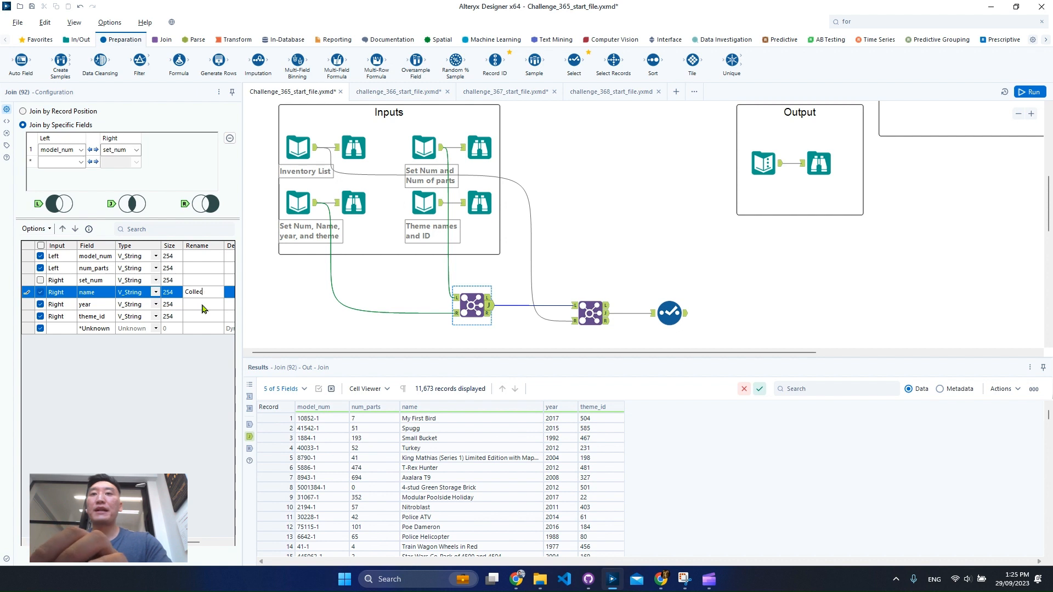
text(Collection Name)
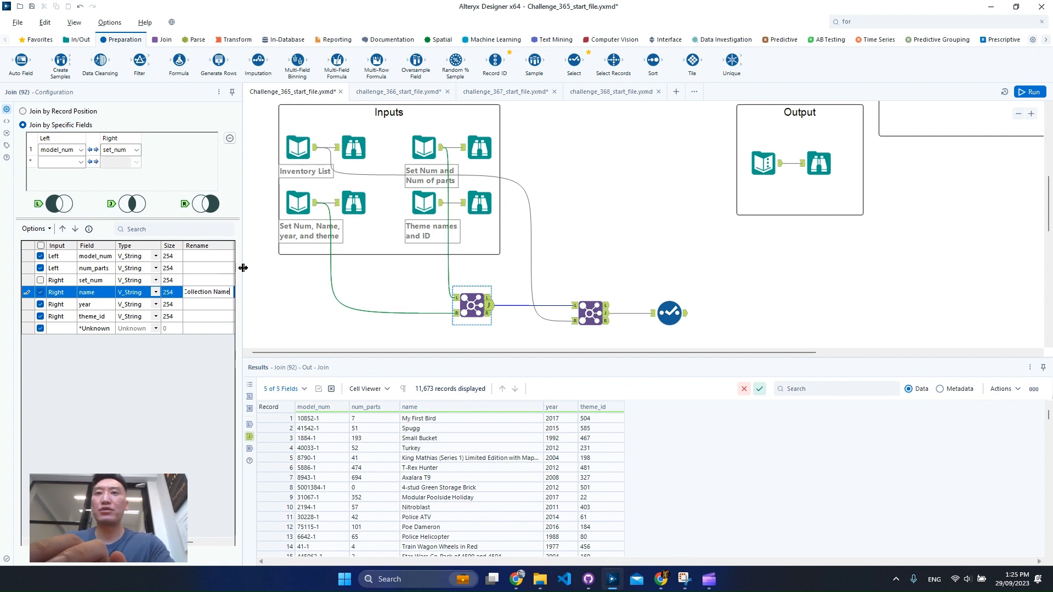
drag(278, 275, 398, 307)
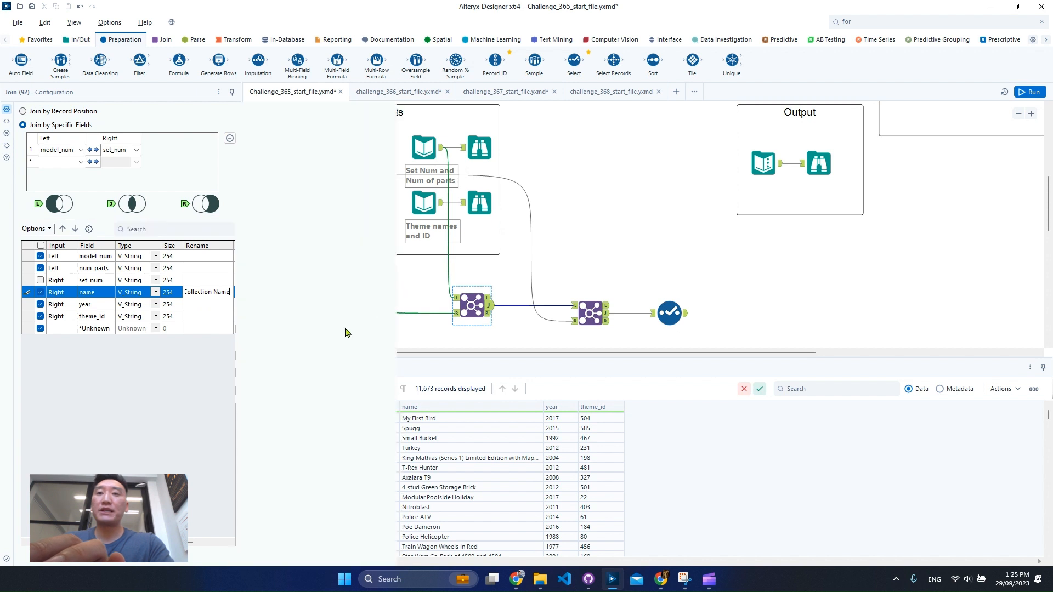
click(288, 295)
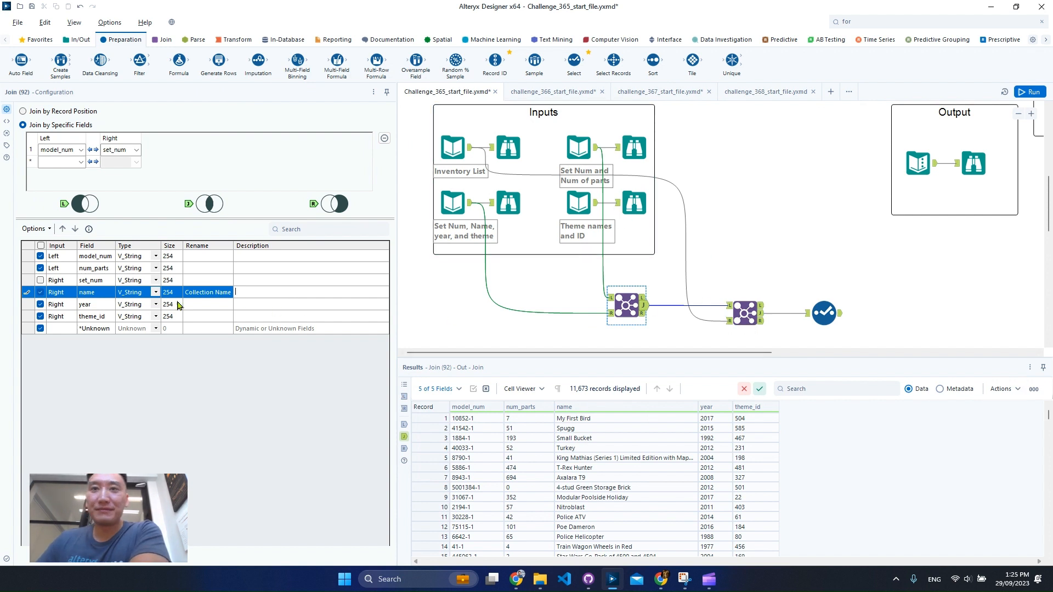
click(220, 294)
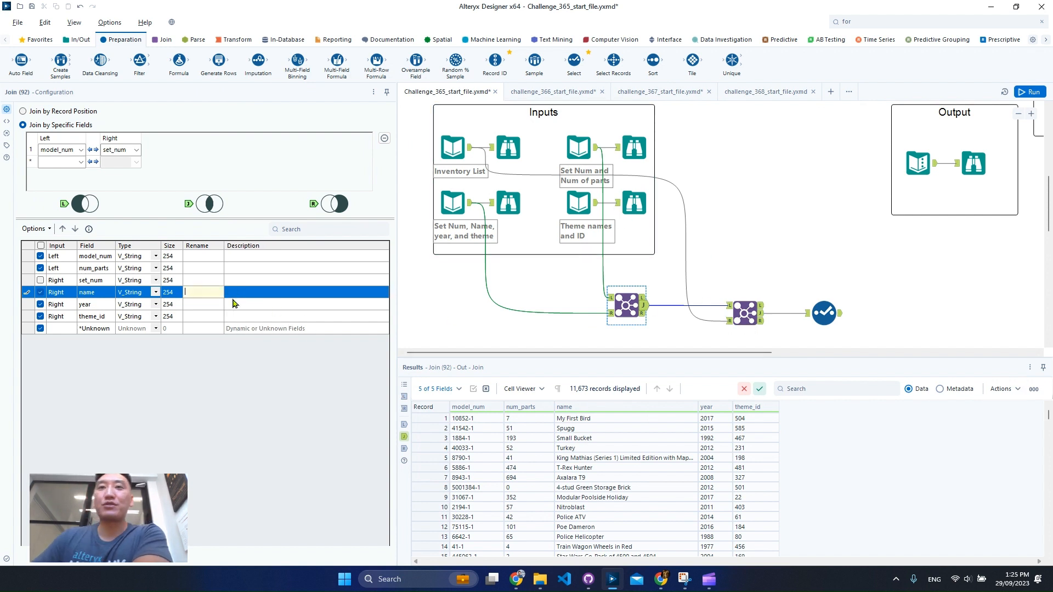
- Run the workflow, then insert a Join between the second Join and the Select, with Theme names and ID as its right input
key(ctrl+r)
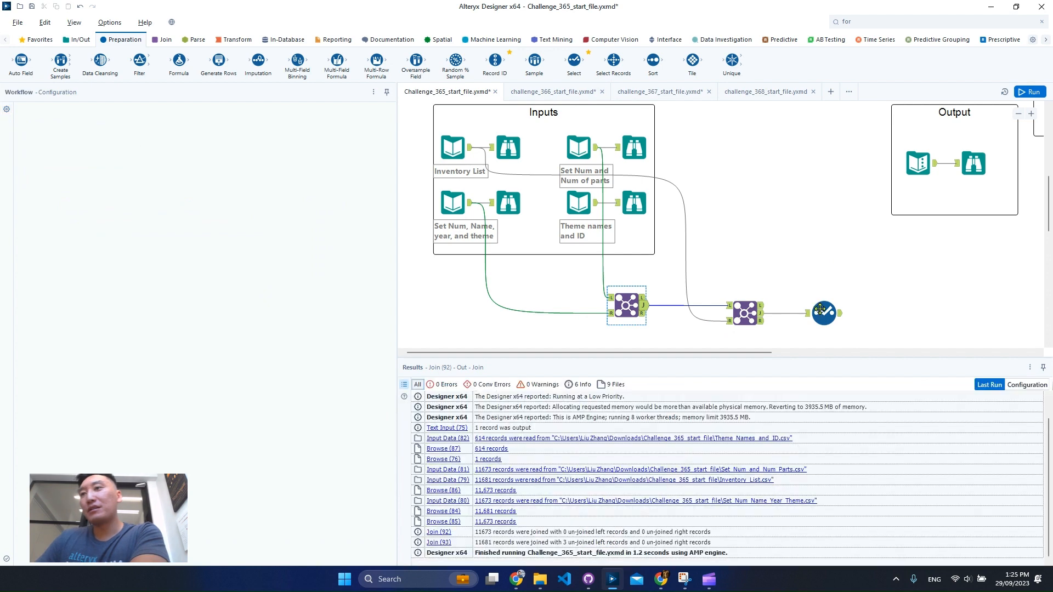
click(823, 313)
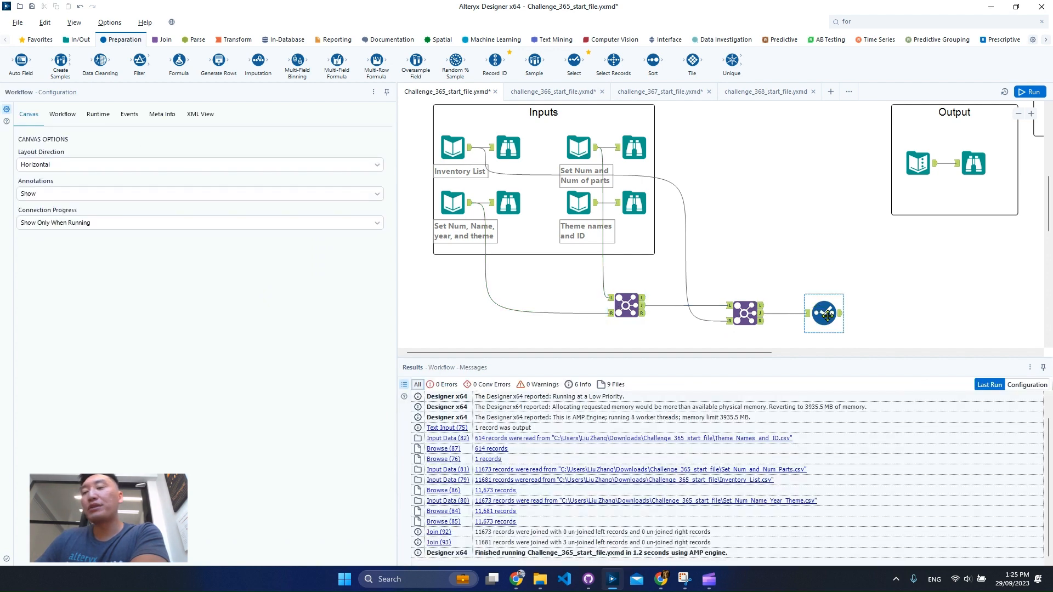
drag(824, 313, 904, 313)
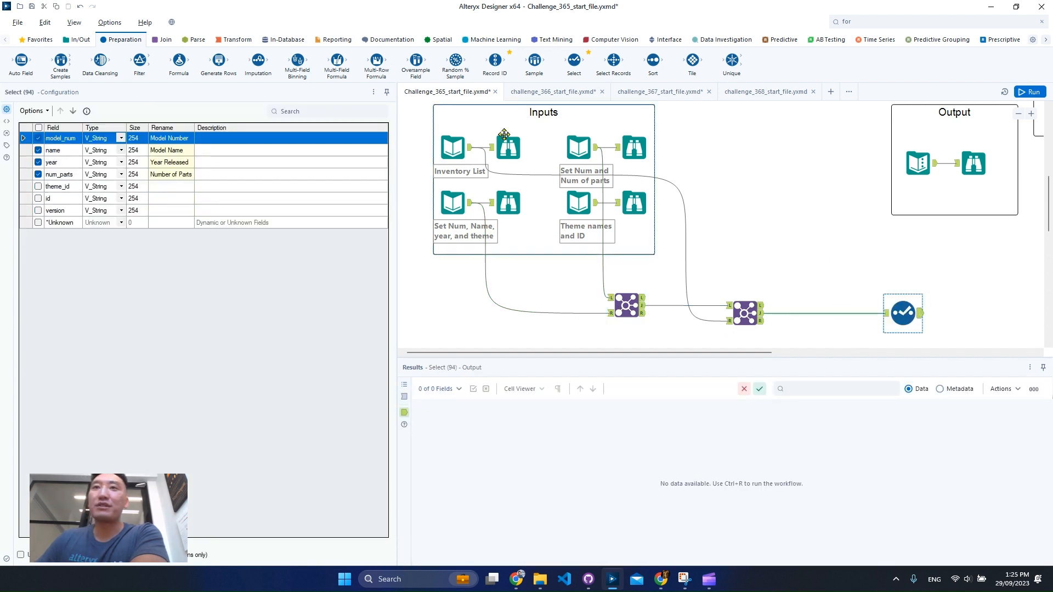
click(162, 39)
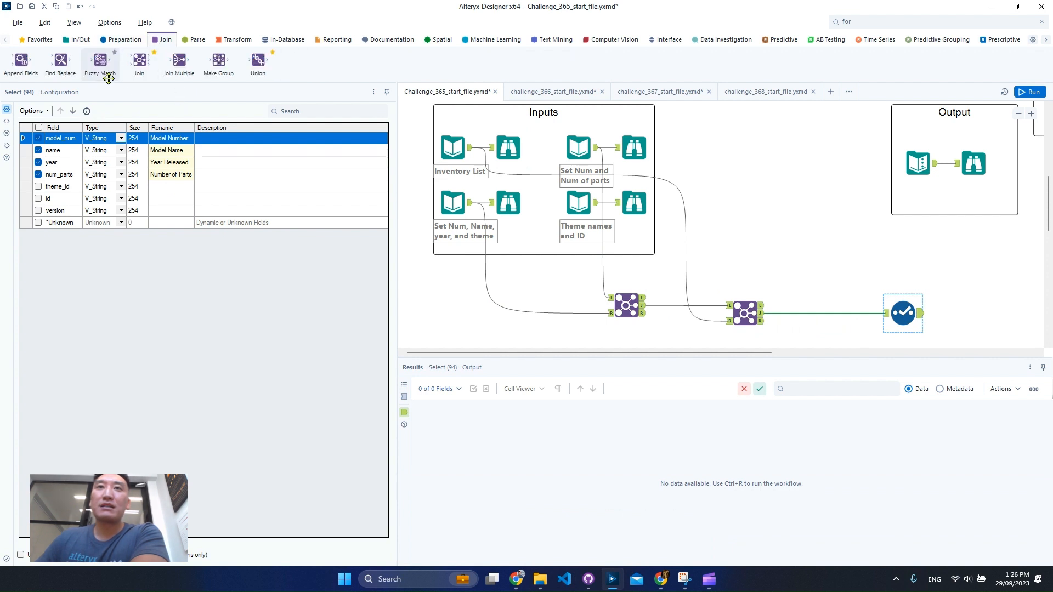
drag(140, 60, 839, 321)
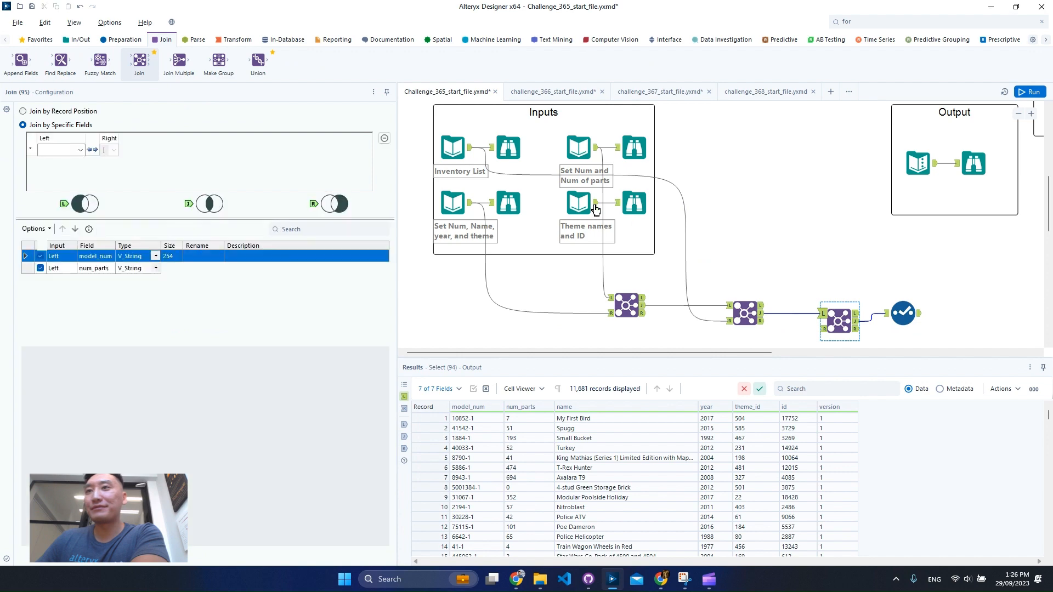
drag(596, 203, 825, 329)
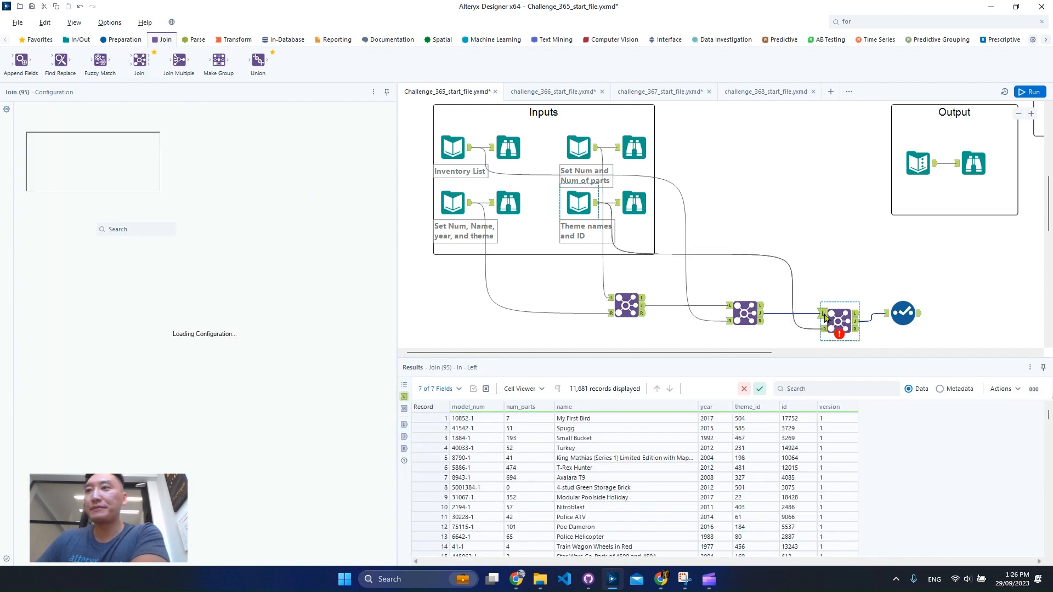
- Set the new Join to match theme_id with the right input's id, and exclude the right id field from its output
click(764, 420)
click(81, 150)
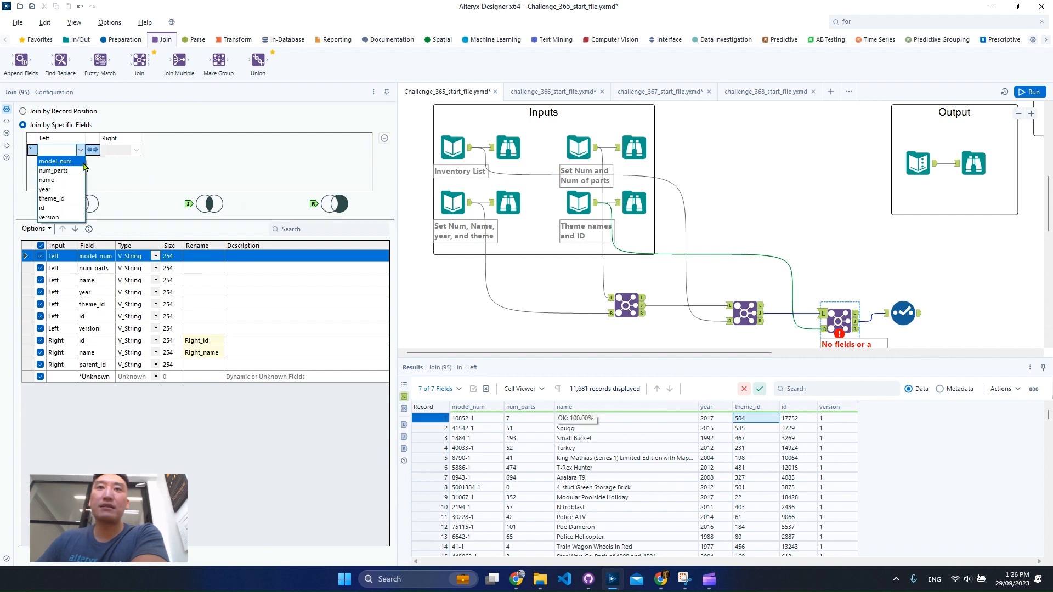
click(66, 198)
click(136, 149)
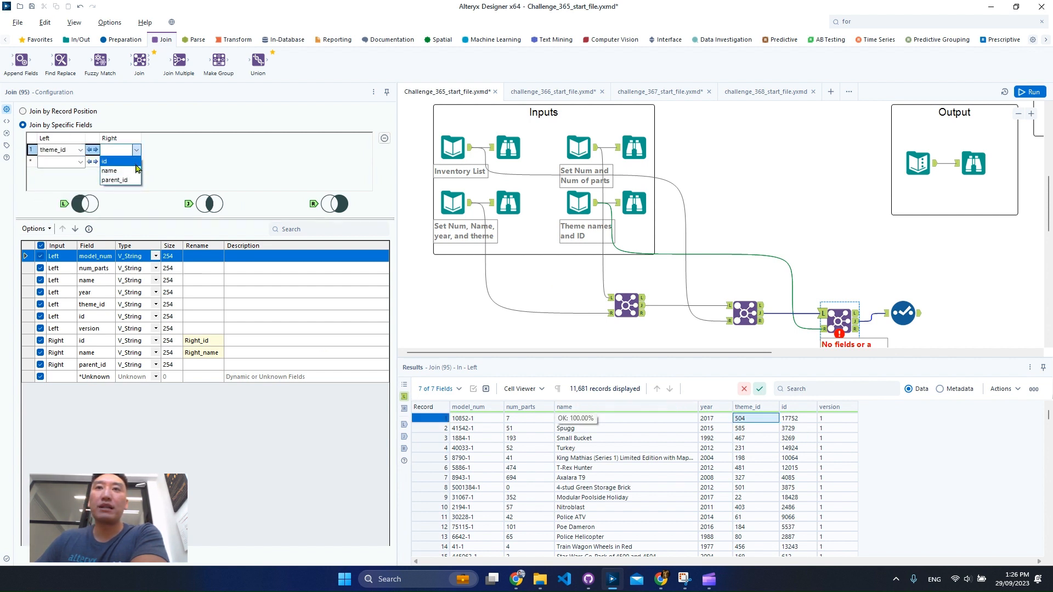
click(135, 162)
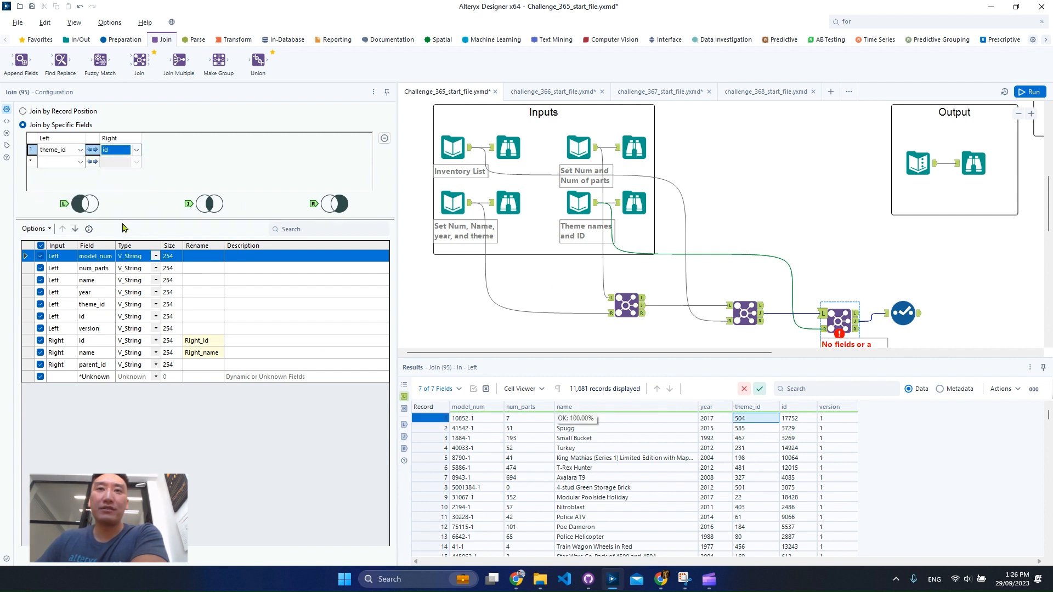
click(41, 340)
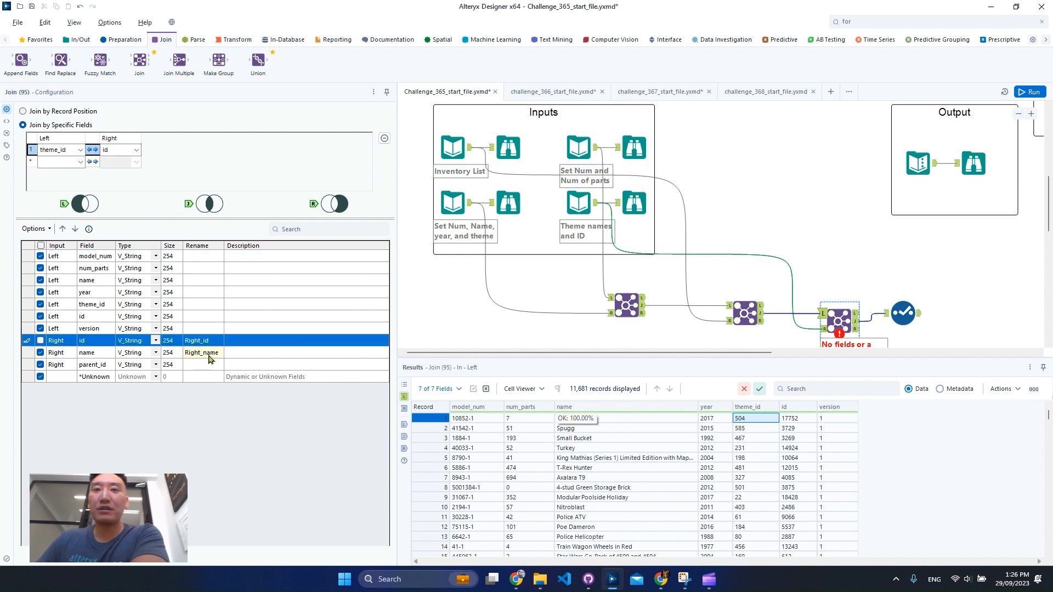
click(42, 367)
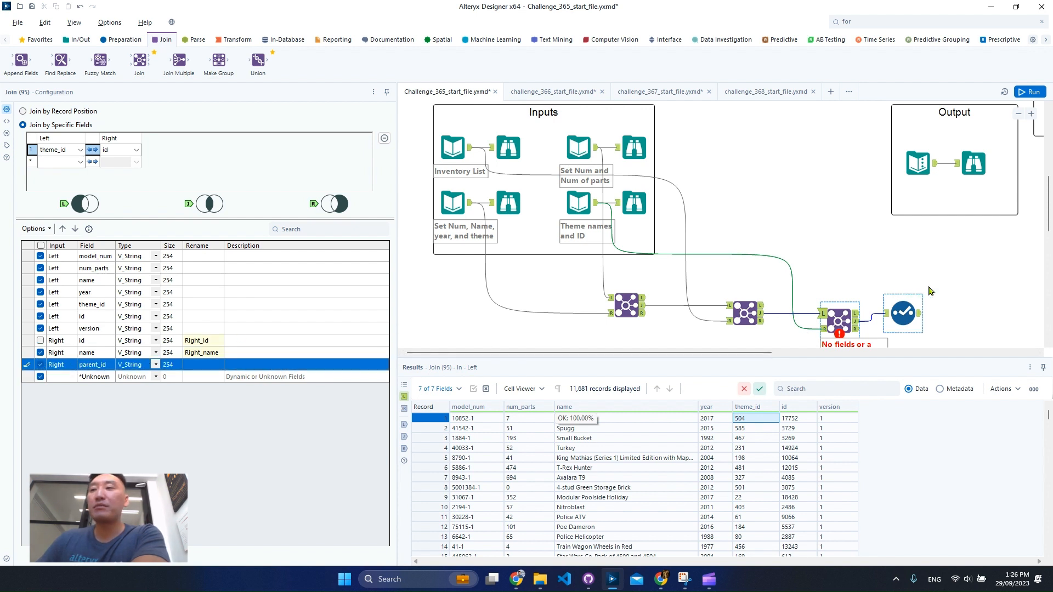
- Move the Select tool slightly away from the new Join and give that Join's right name field the description Theme
click(904, 317)
drag(903, 317, 935, 324)
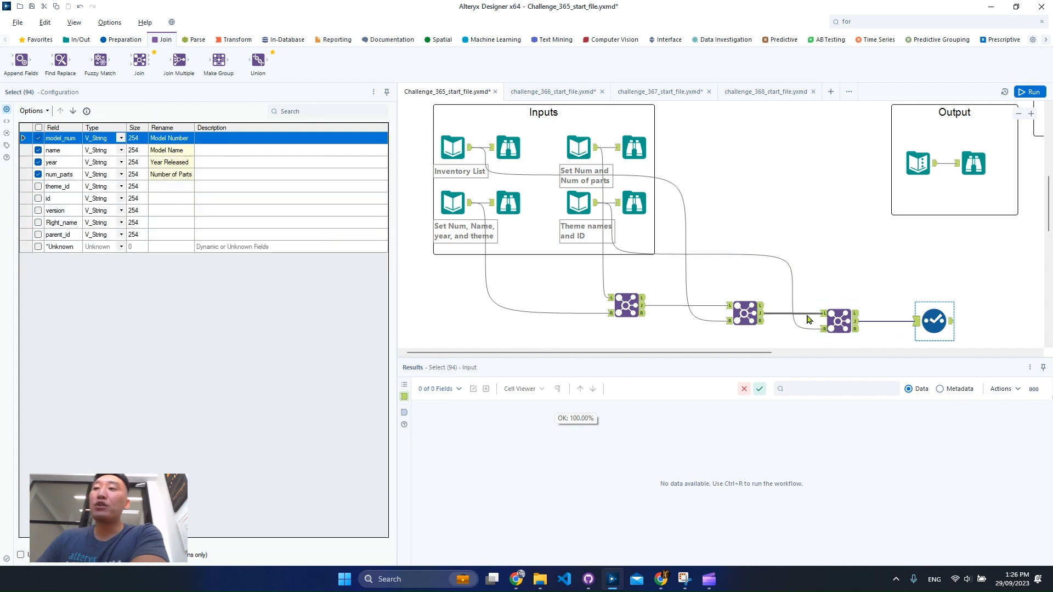
click(840, 314)
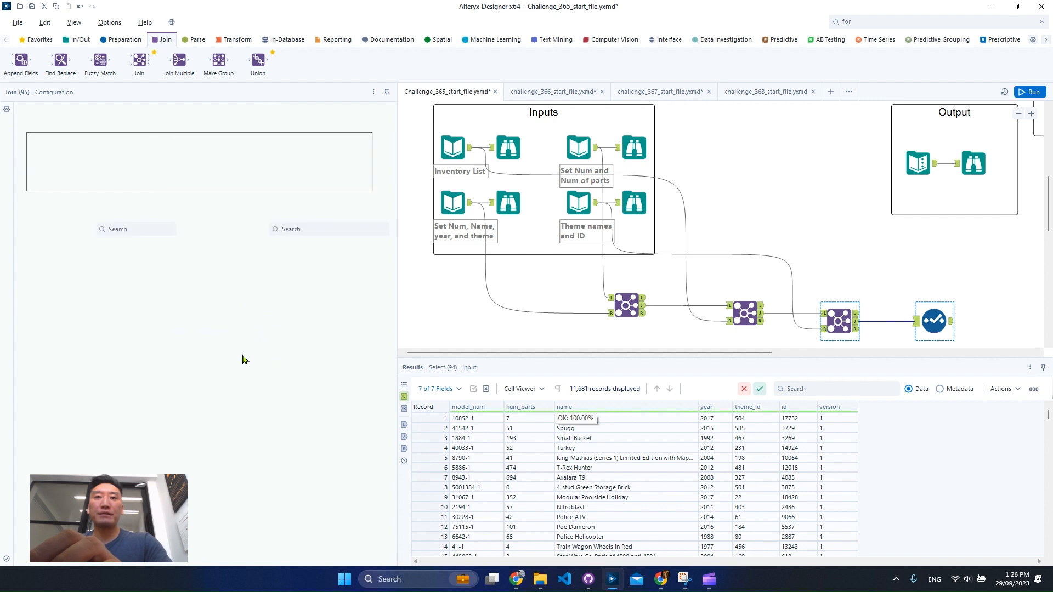
click(256, 354)
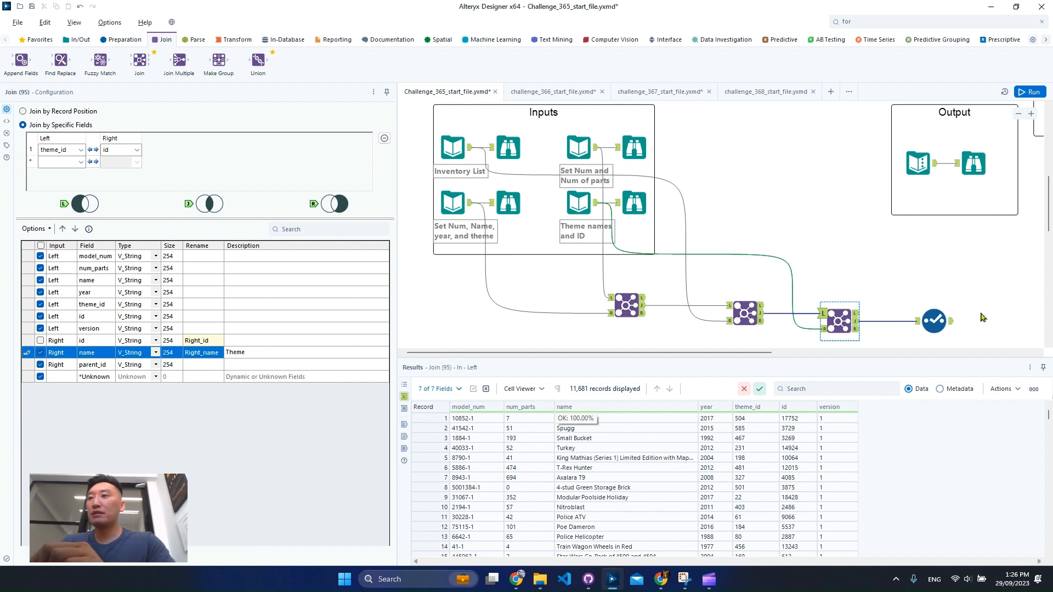
- Include the Right_name field in the Select output and rename it as Collection Name
click(934, 321)
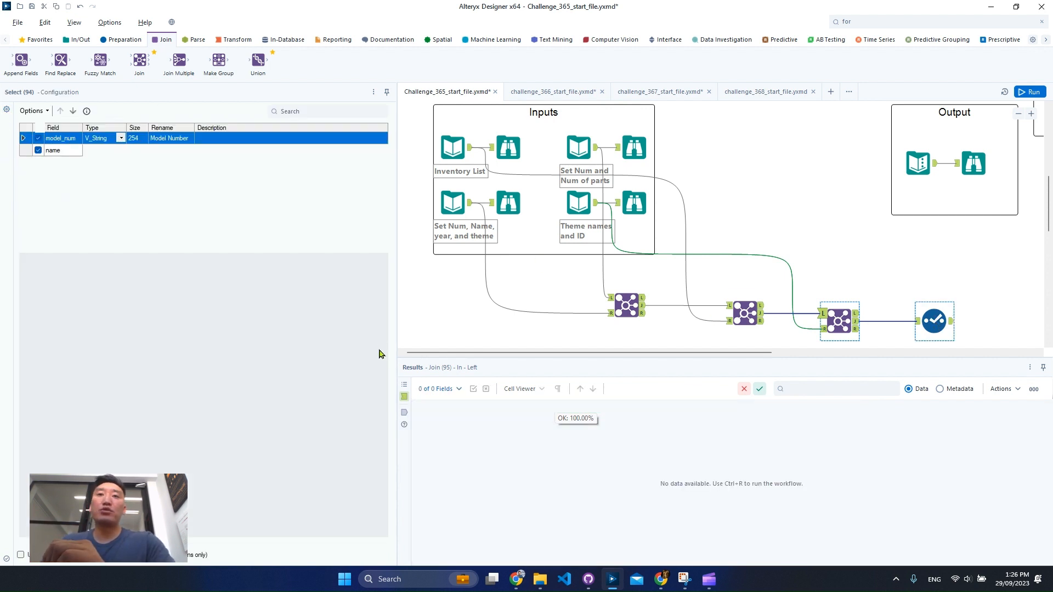
click(162, 225)
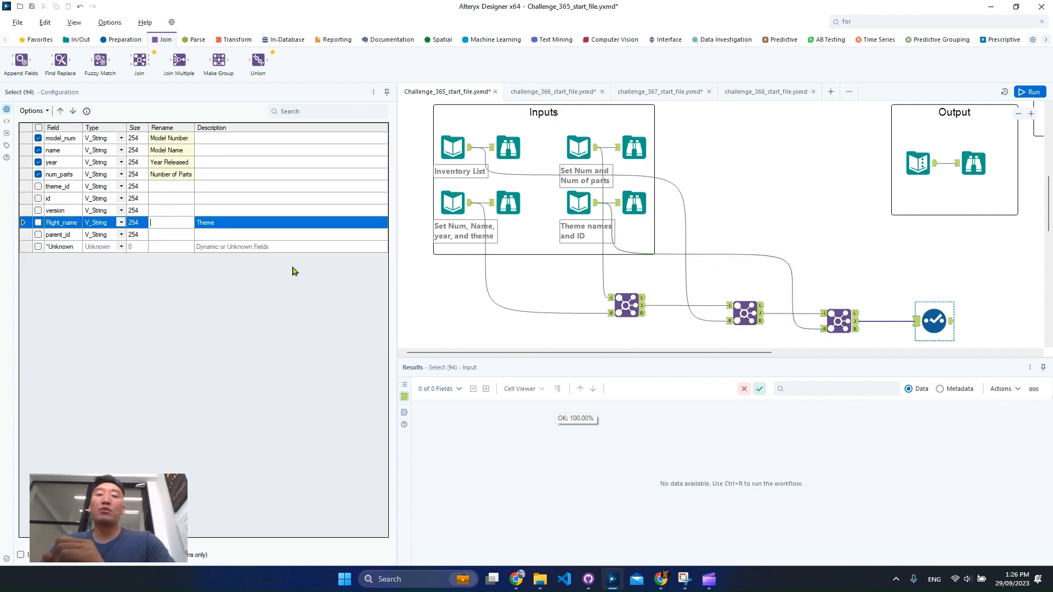
click(38, 222)
click(172, 223)
text(Co)
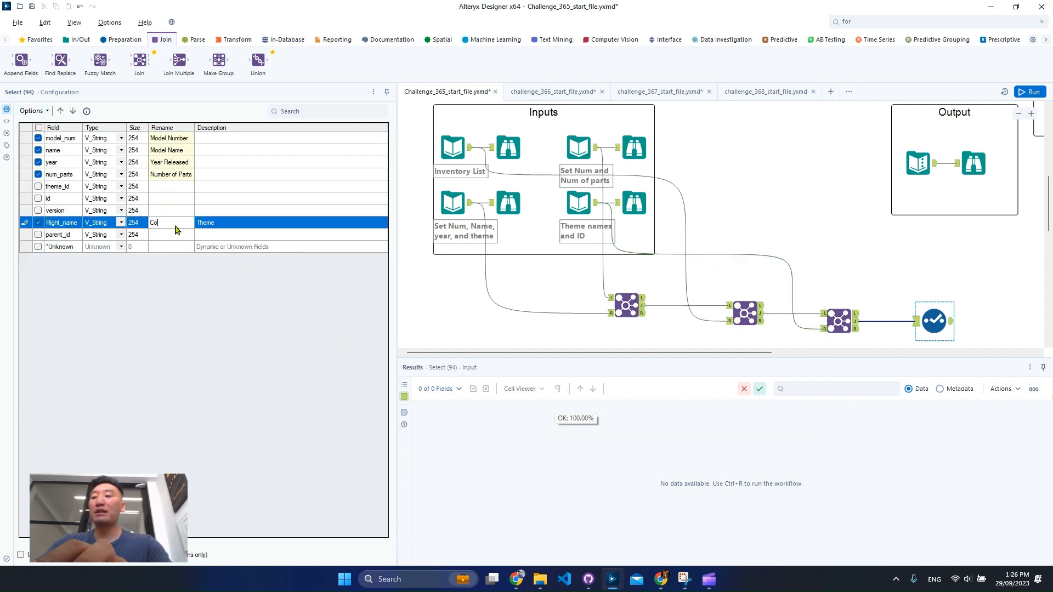
text(llection )
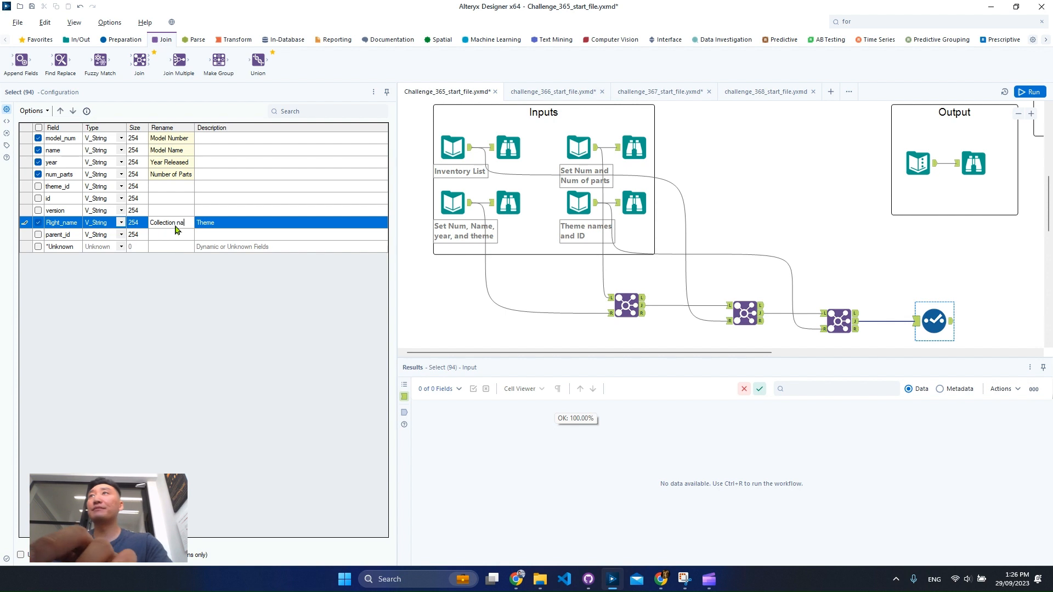
text(Name)
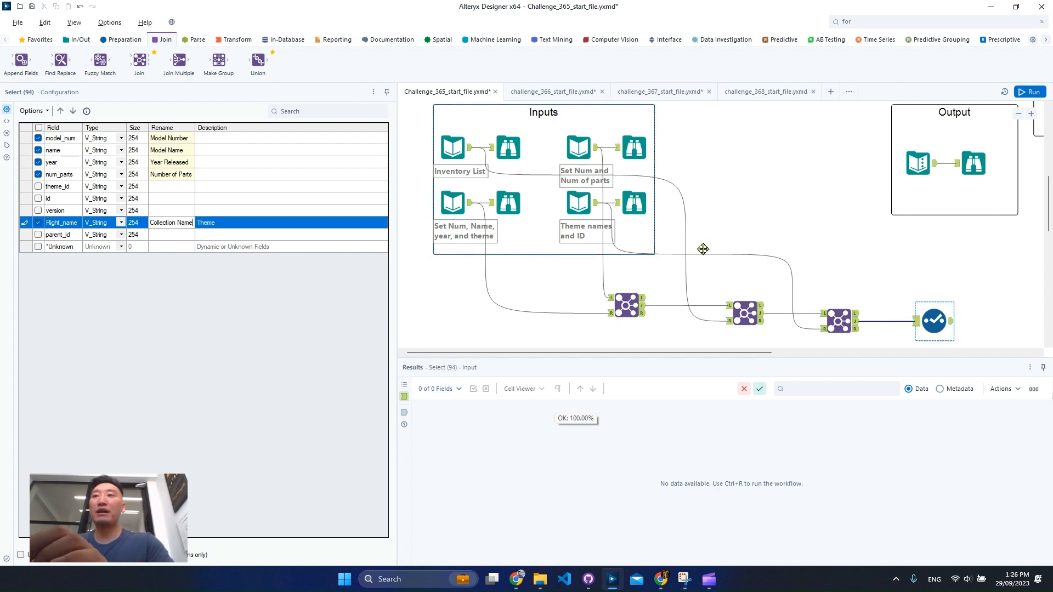
- Run the workflow and view the output of the Select tool
click(1030, 92)
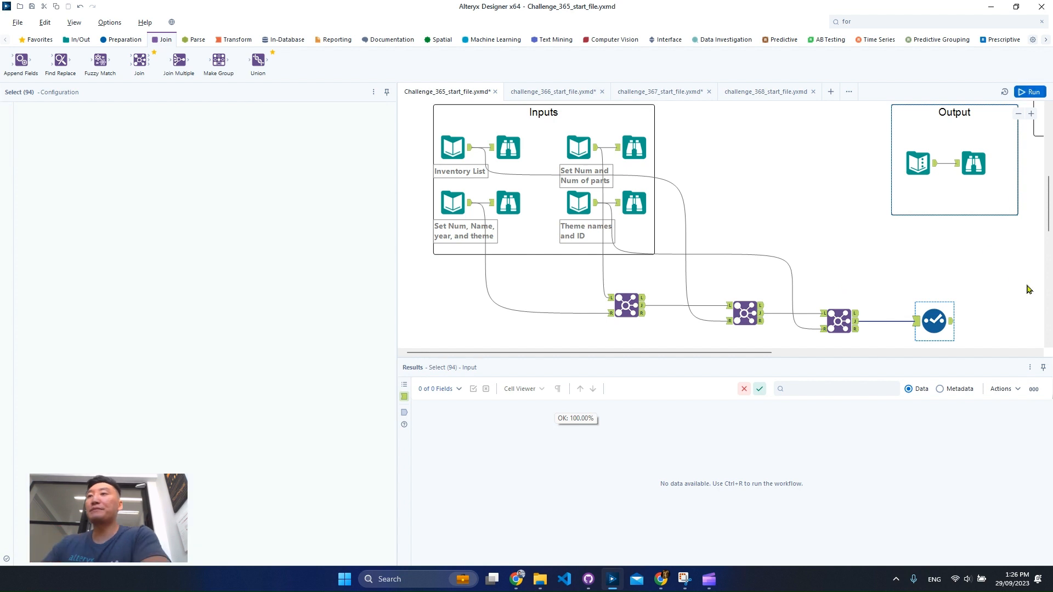
click(945, 331)
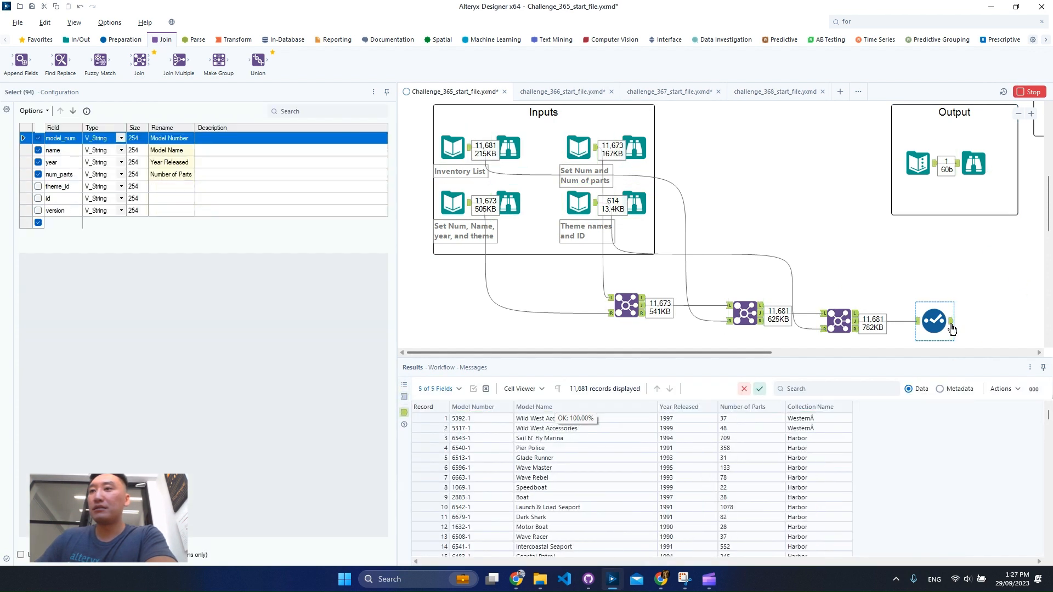
- Try to search the Select output for the whole record copied from the expected output, and clear the search
click(974, 163)
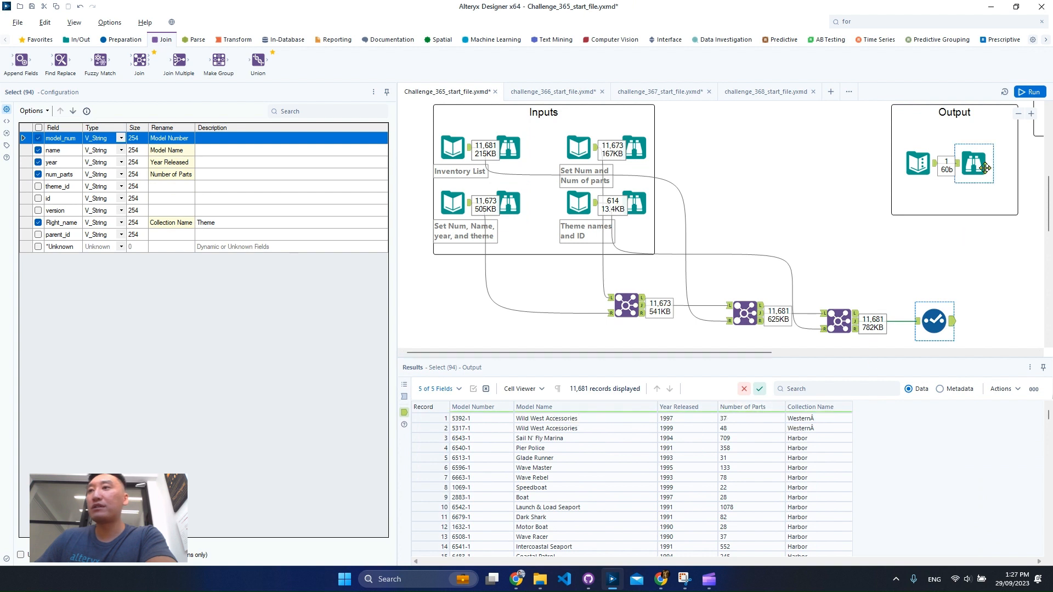
click(483, 419)
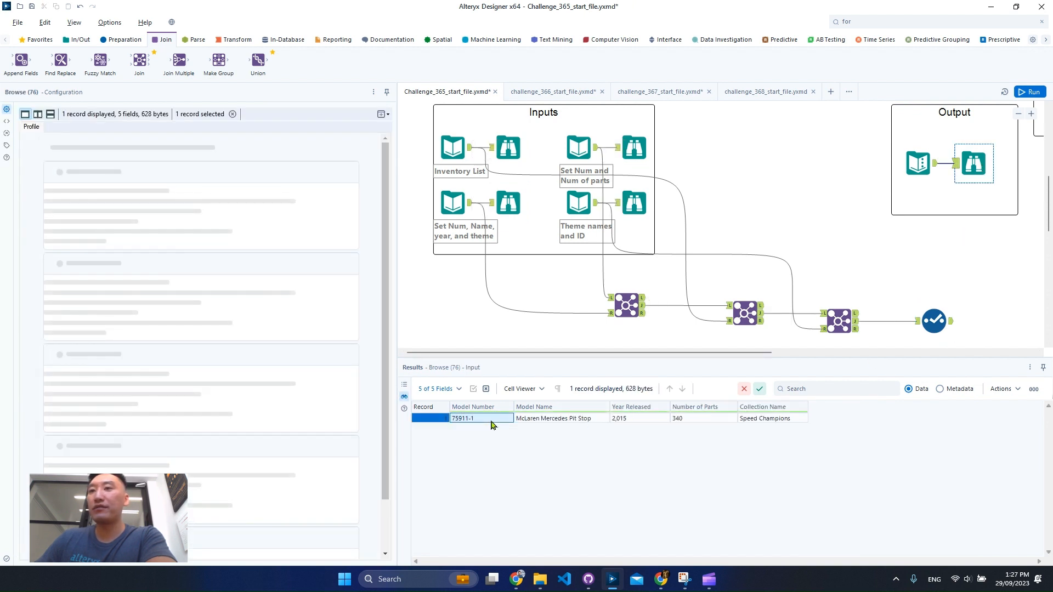
right_click(491, 420)
click(551, 443)
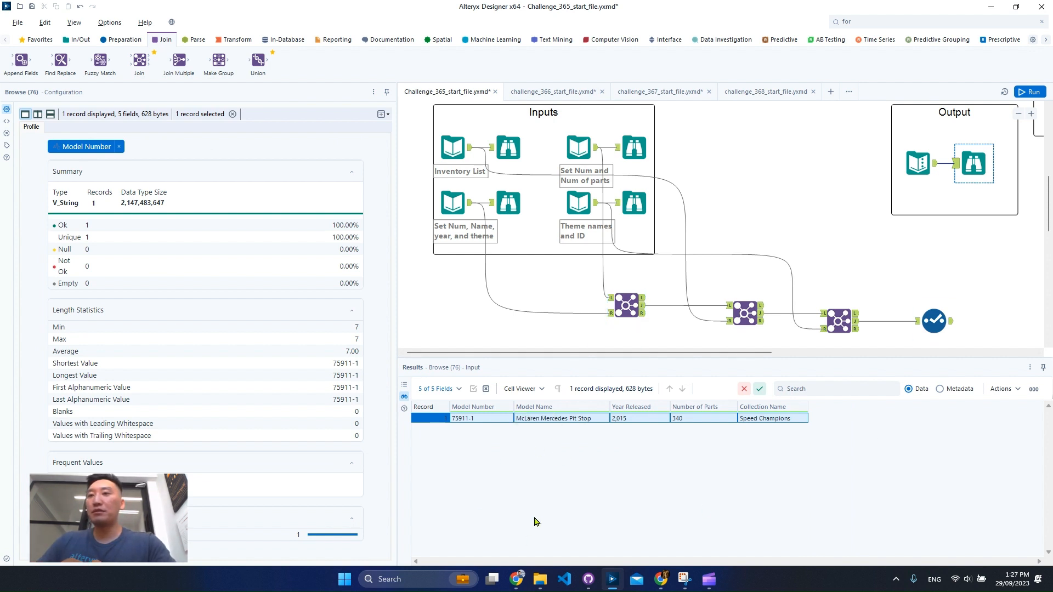
click(934, 321)
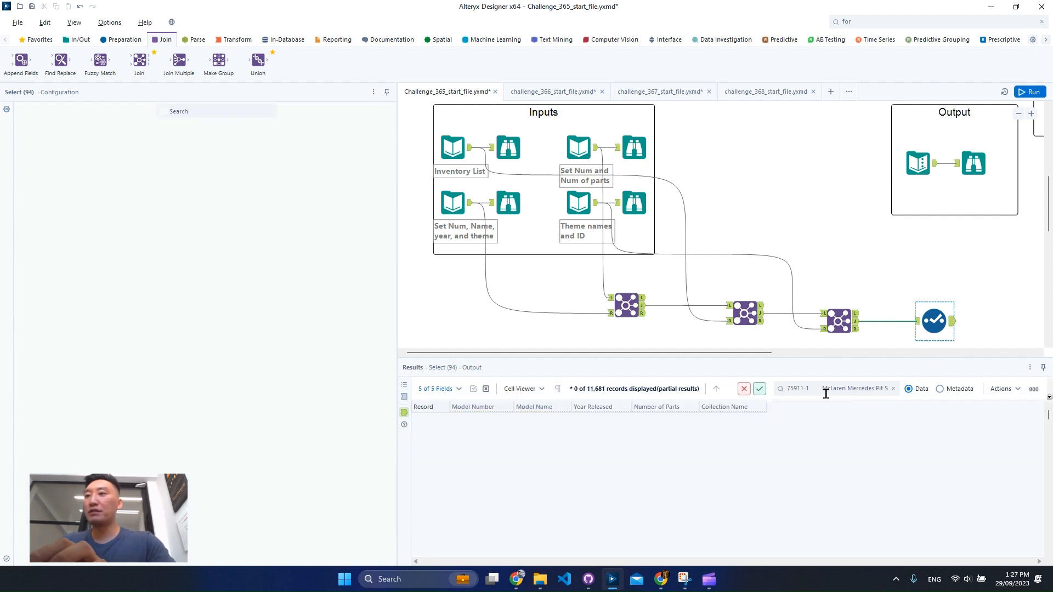
drag(790, 392, 1050, 395)
key(BackSpace)
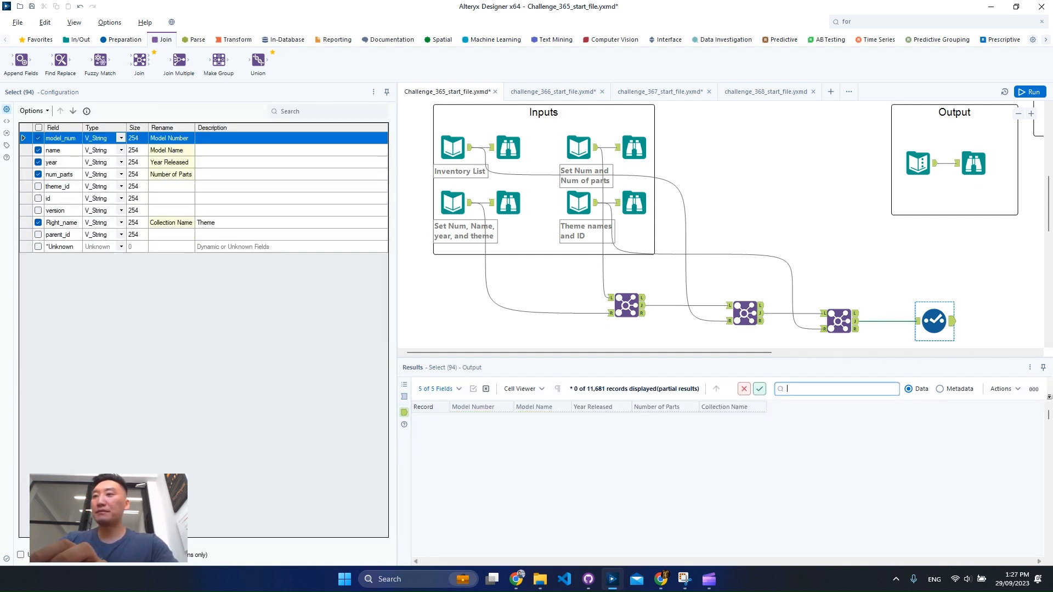
- Copy the model number 75911-1 from the expected output and search the Select tool's output for it
click(972, 165)
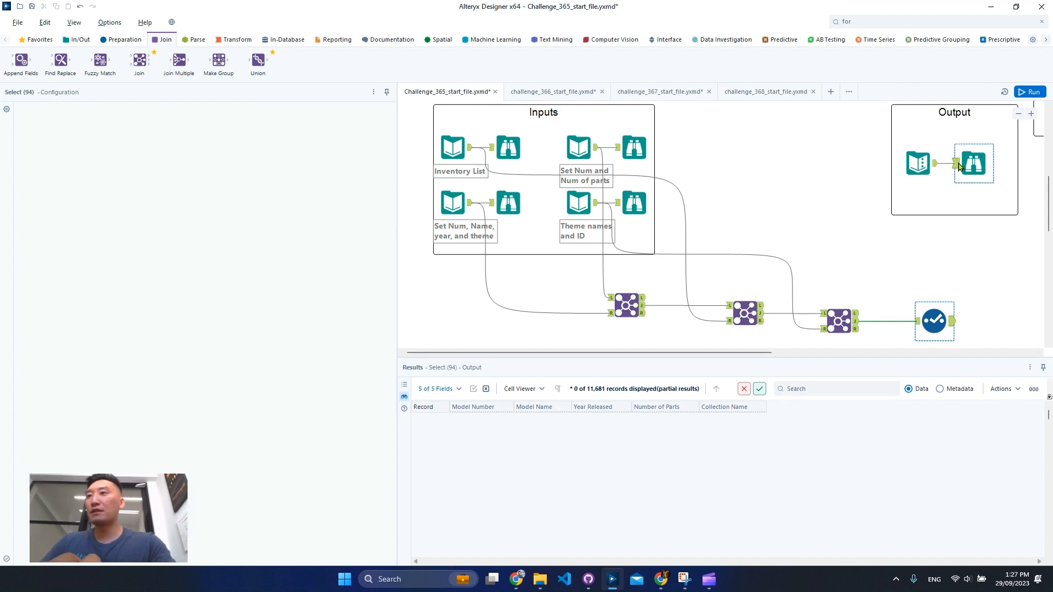
right_click(476, 420)
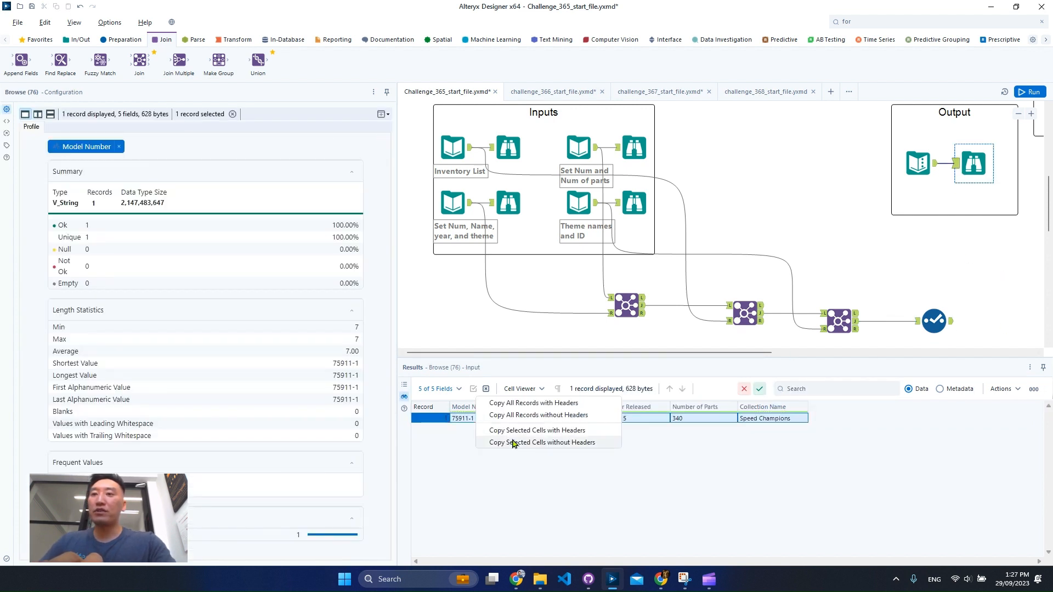
click(432, 495)
click(475, 421)
right_click(478, 420)
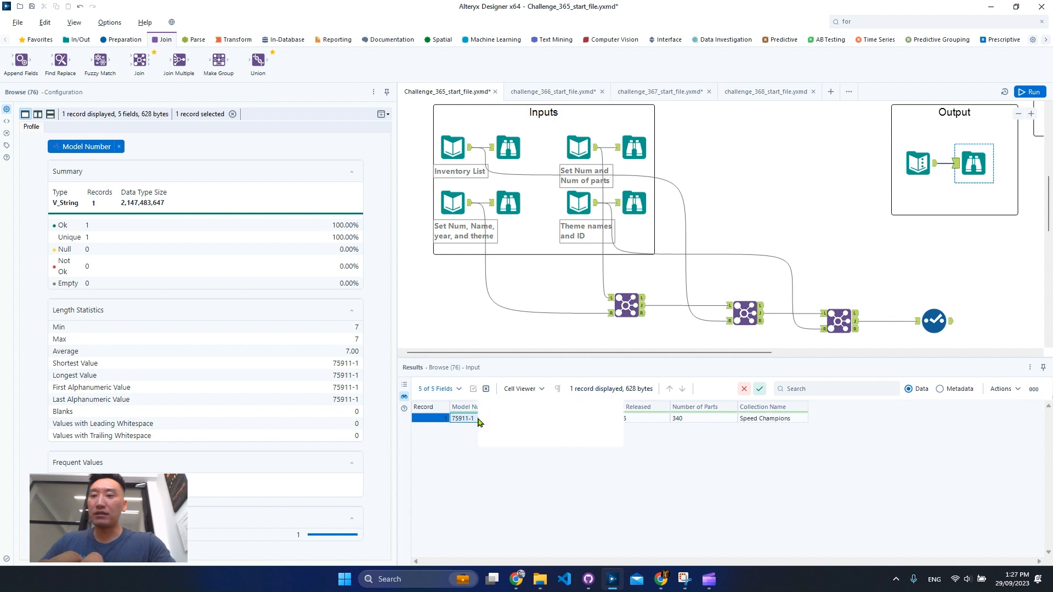
click(513, 442)
click(934, 321)
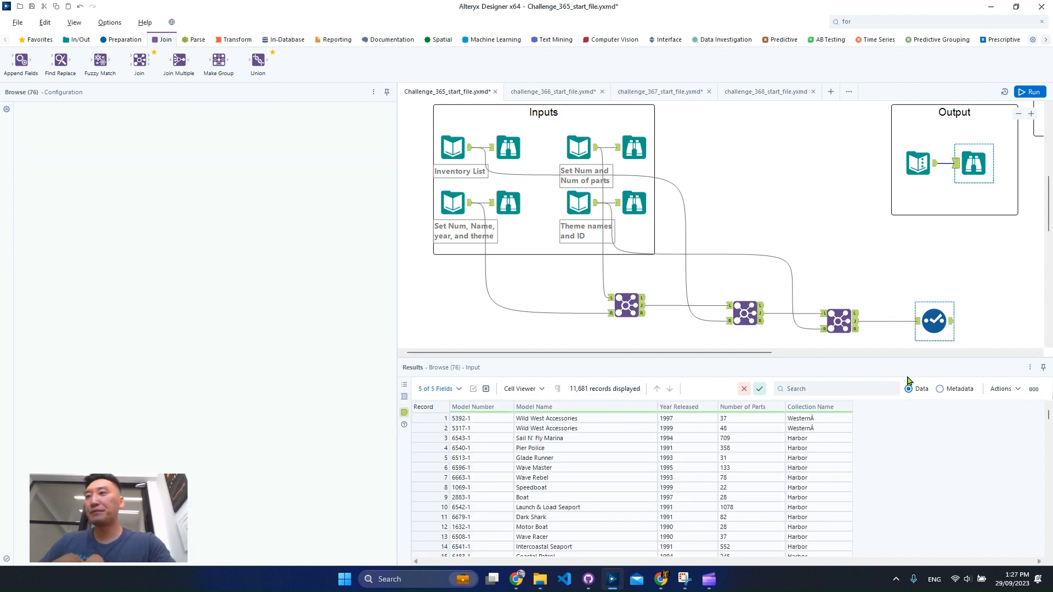
click(862, 393)
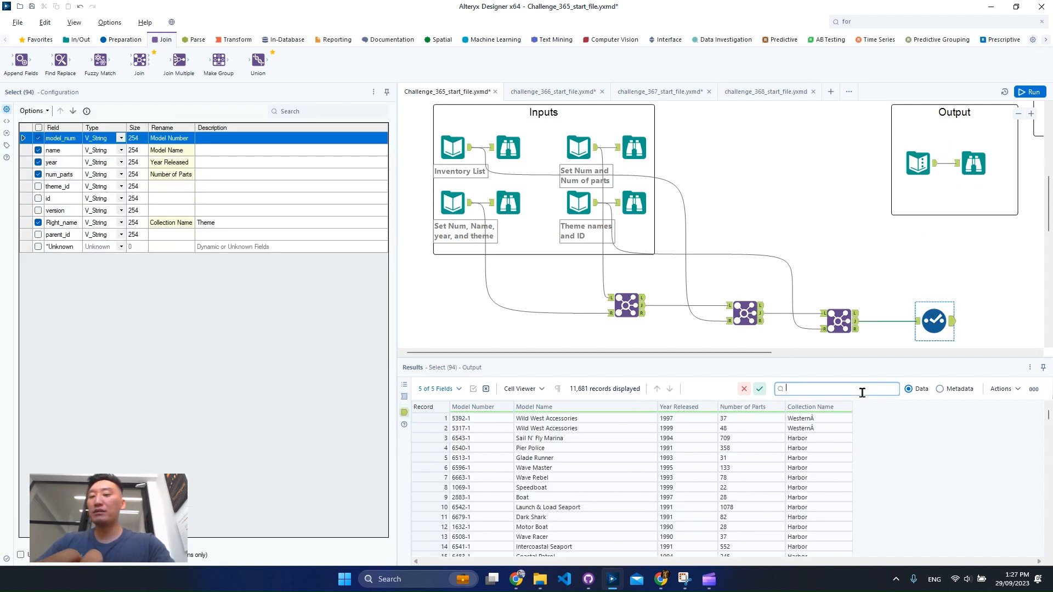
key(ctrl+v)
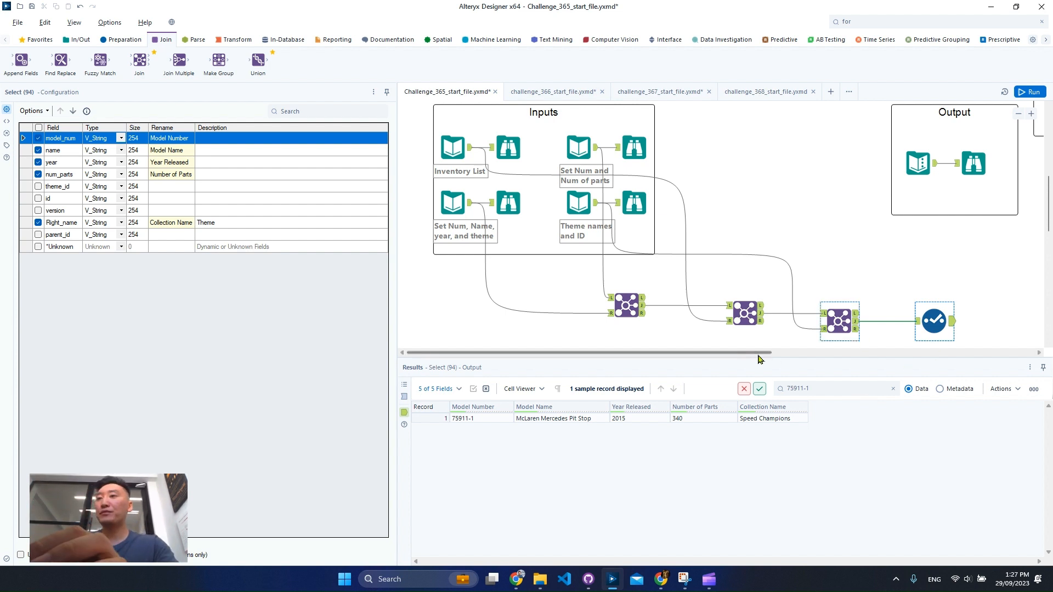
- Review the intermediate challenge instructions and the example app images beside them
drag(736, 354, 927, 351)
scroll(850, 267, up, 5)
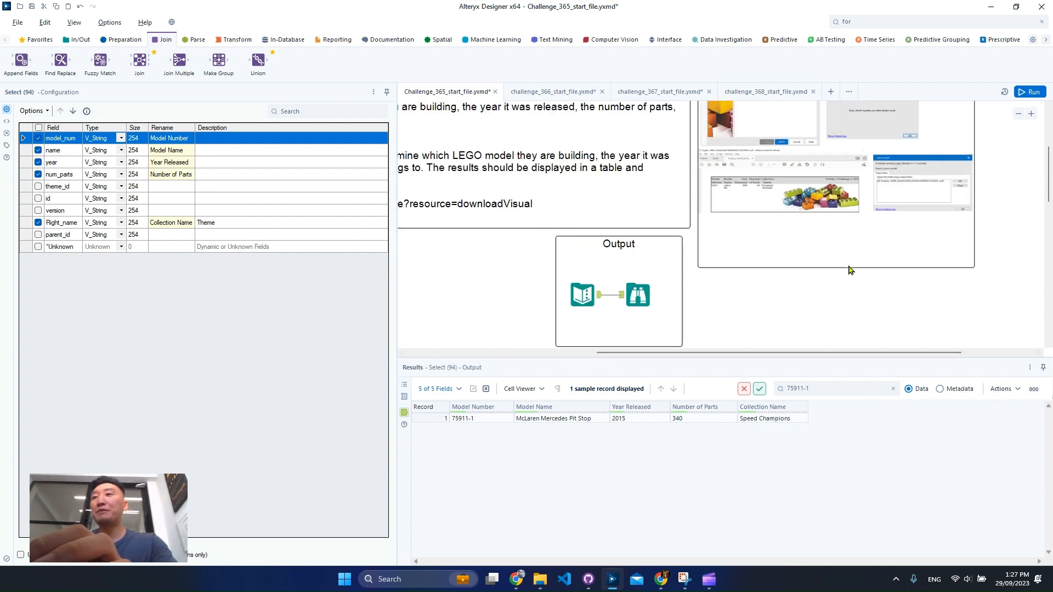
scroll(849, 270, up, 3)
scroll(781, 273, down, 3)
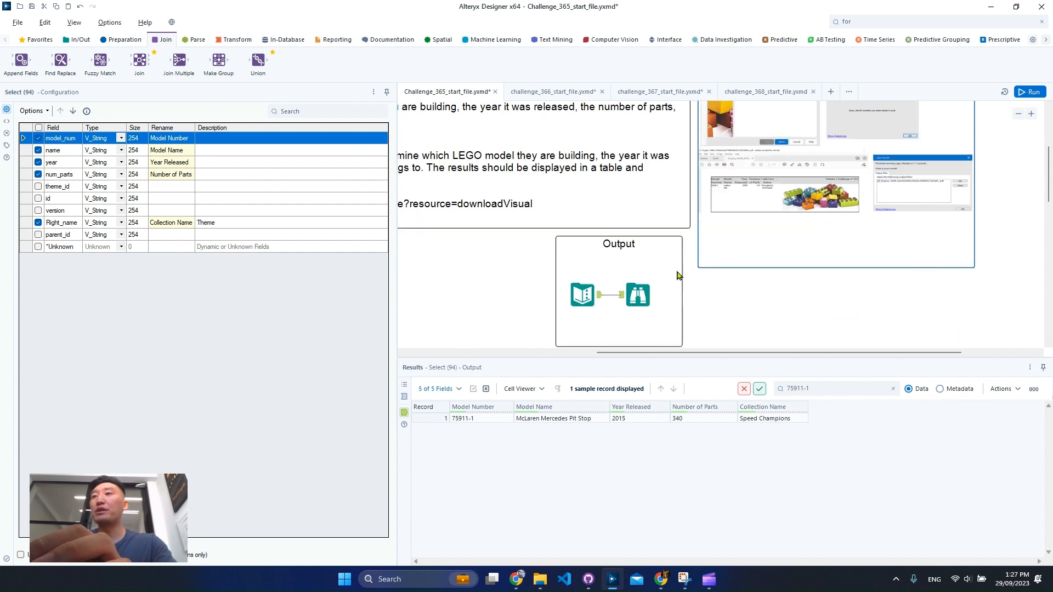
click(1019, 114)
click(671, 331)
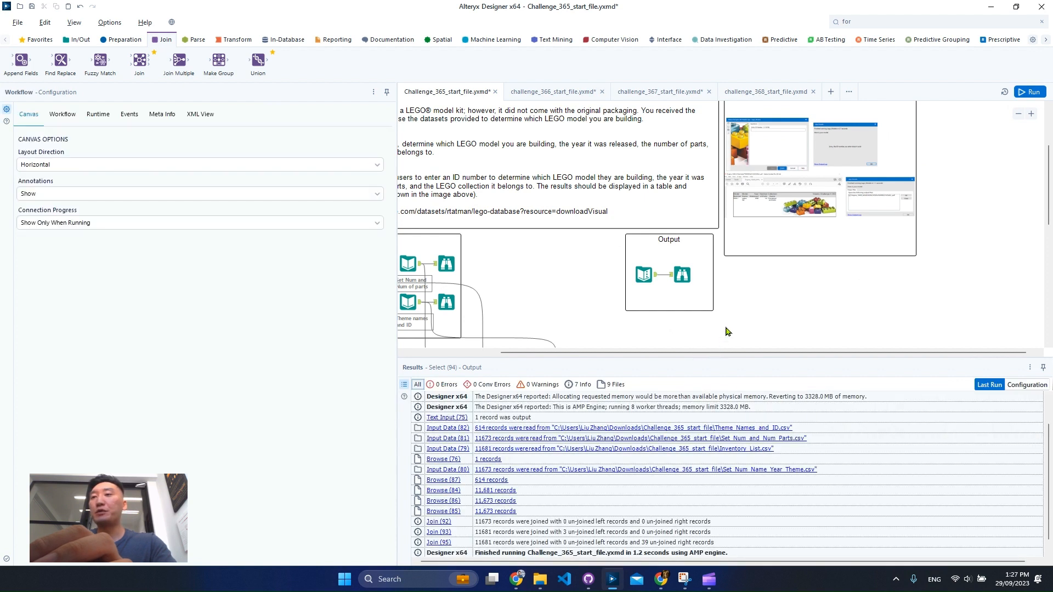
scroll(726, 333, down, 3)
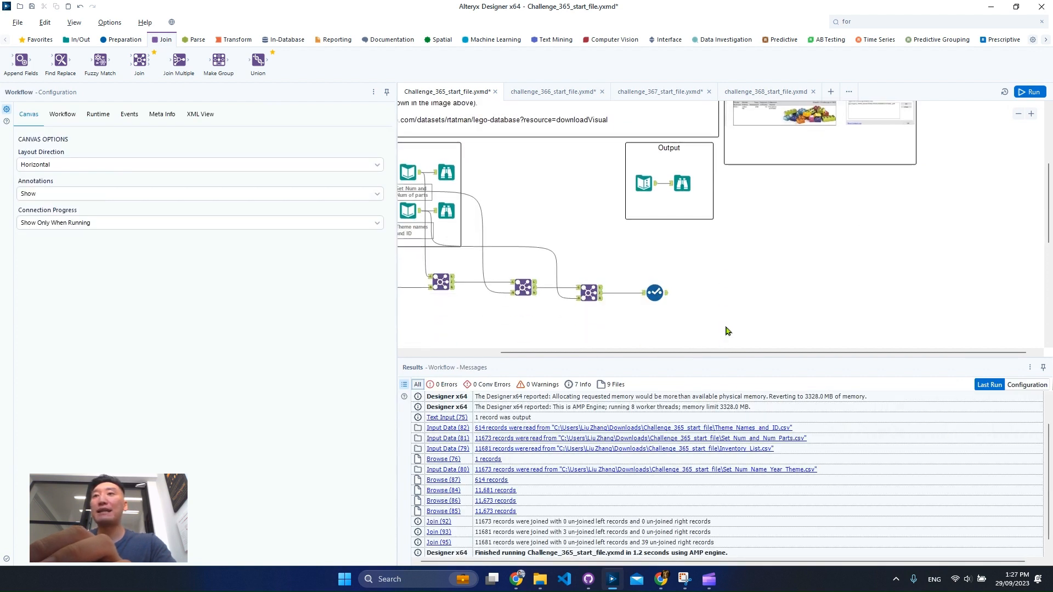
- Connect a Table tool after the Select tool and a Render tool after the Table
click(318, 44)
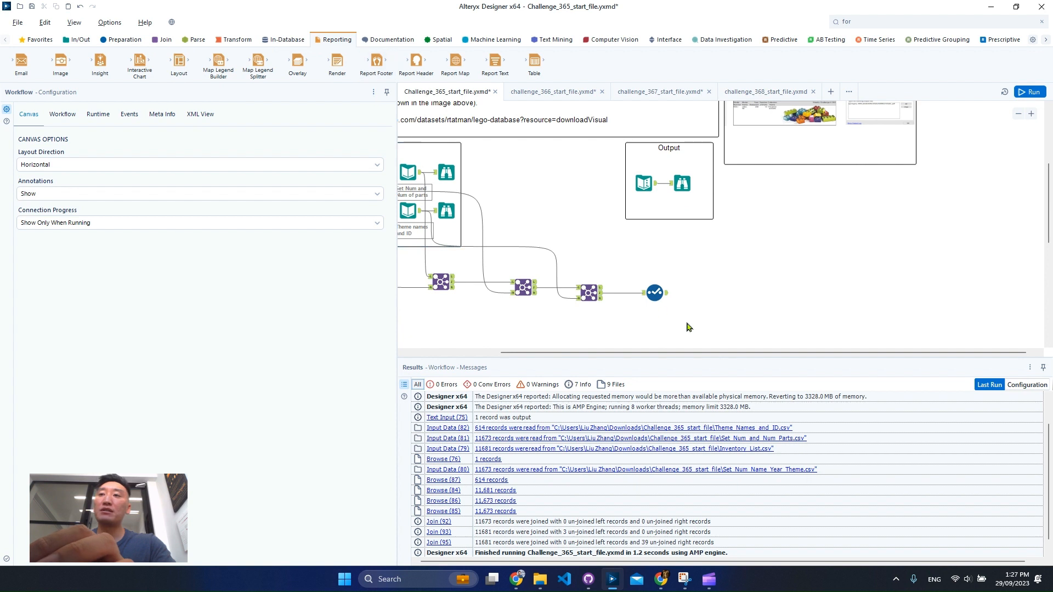
click(656, 294)
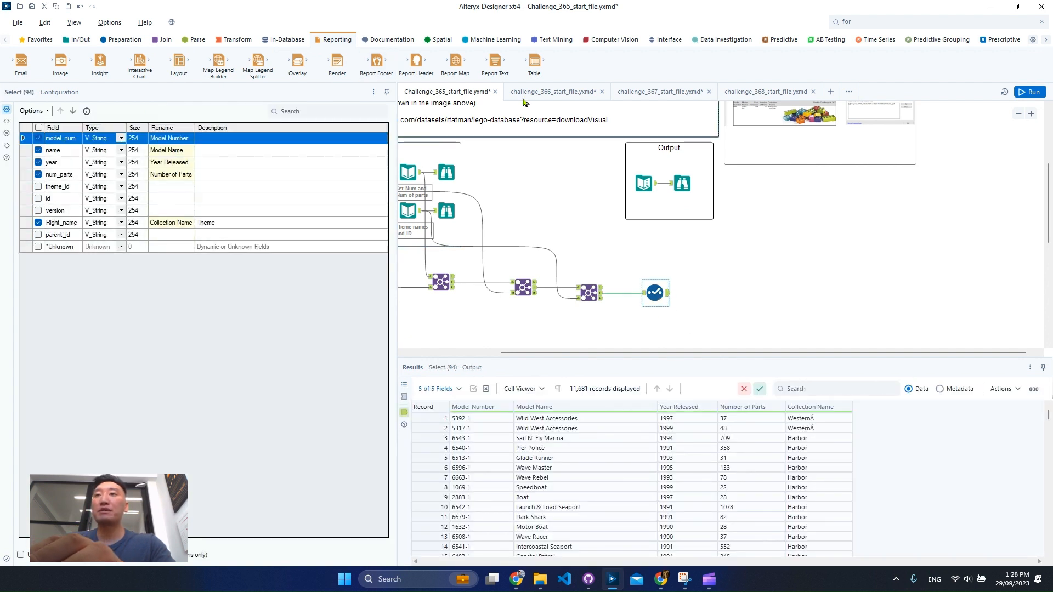
drag(535, 61, 716, 294)
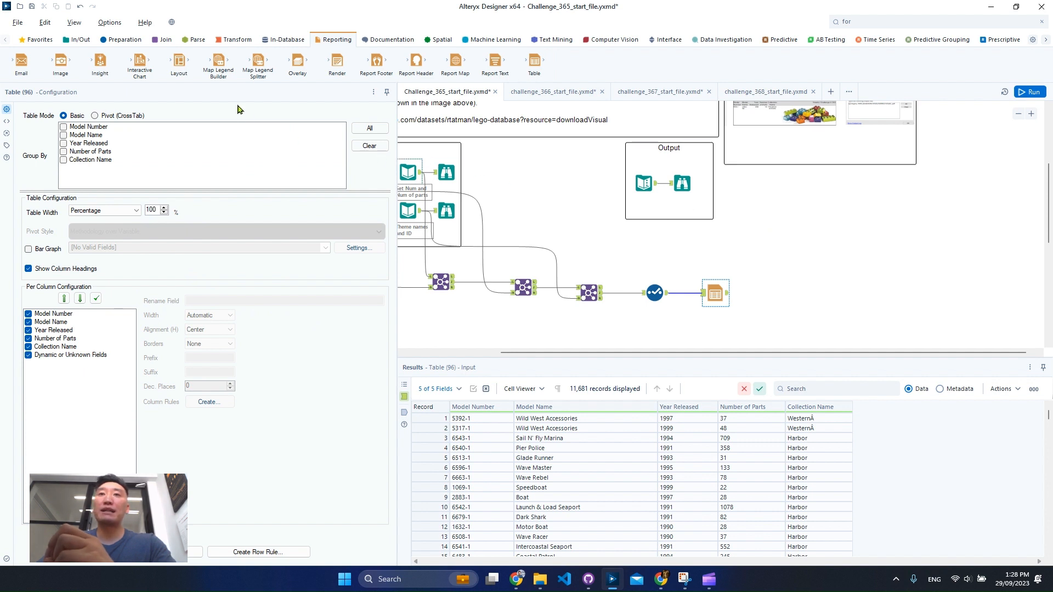
drag(337, 62, 874, 299)
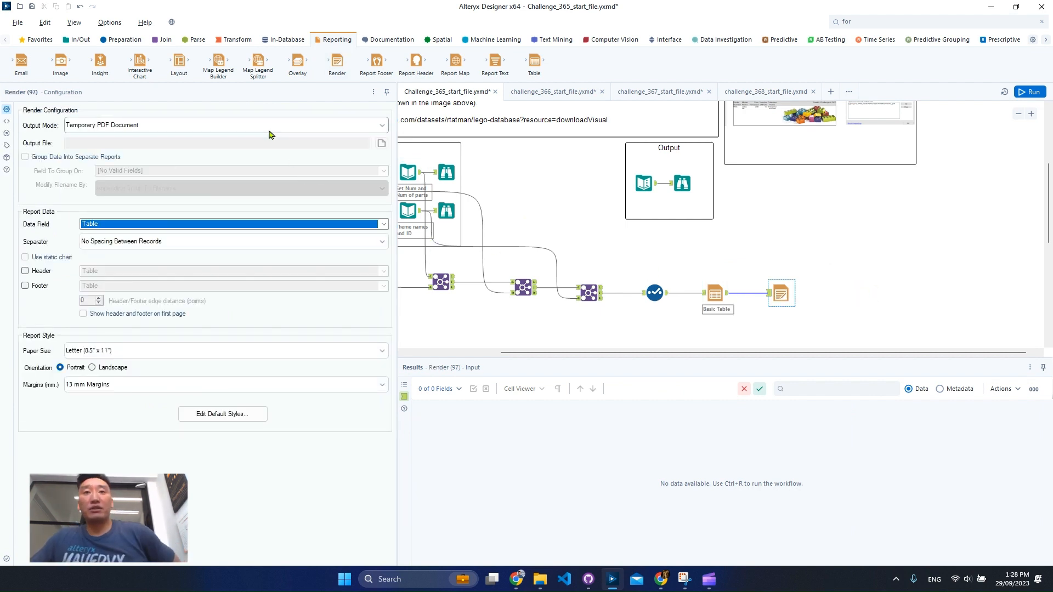
- Run the workflow, look through the PDF produced by the Render tool, and close it
click(1031, 91)
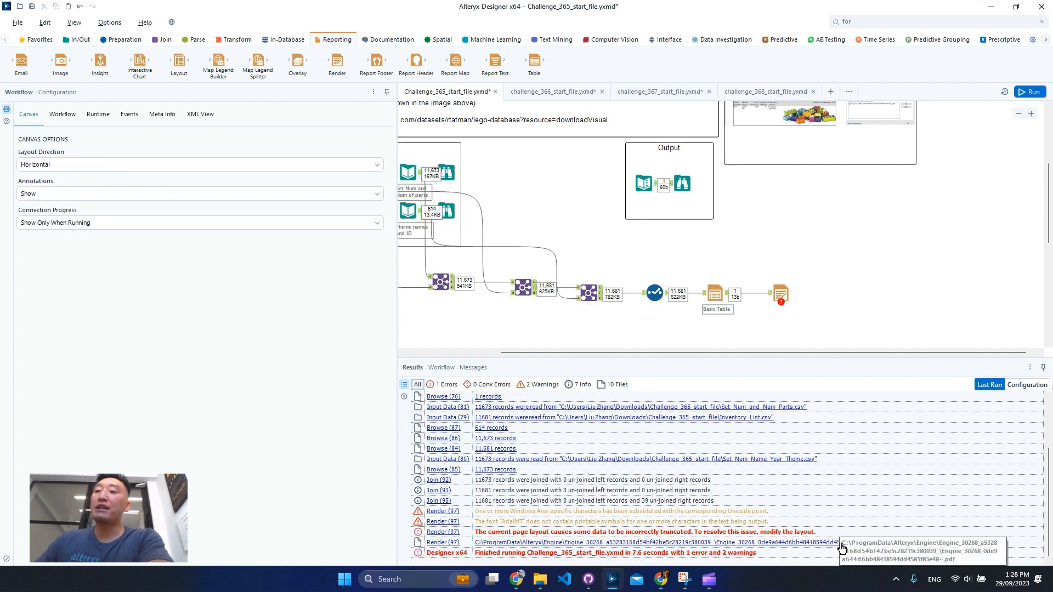
click(842, 548)
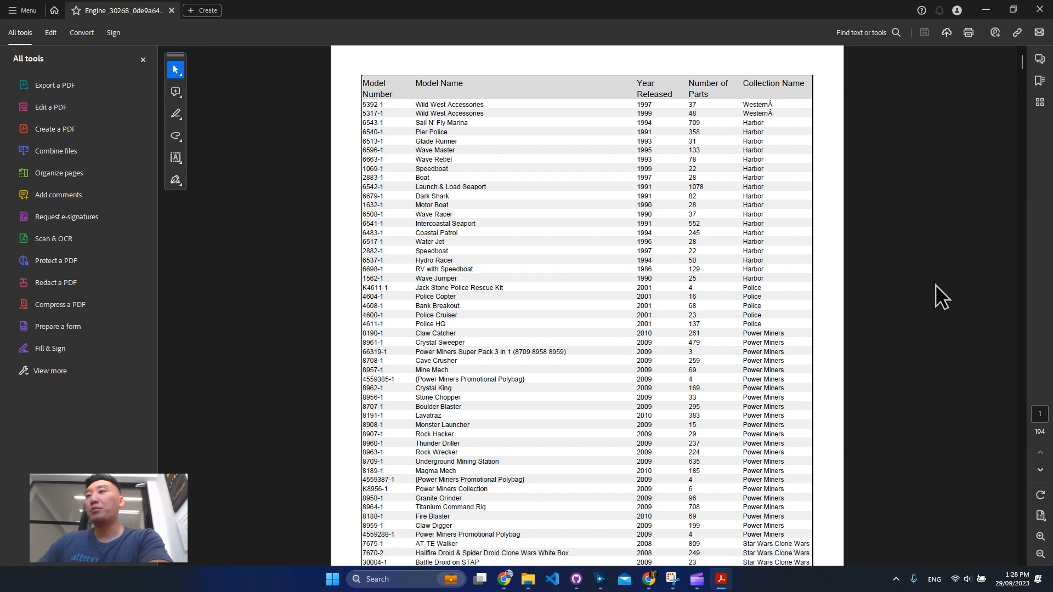
drag(1023, 69, 1018, 185)
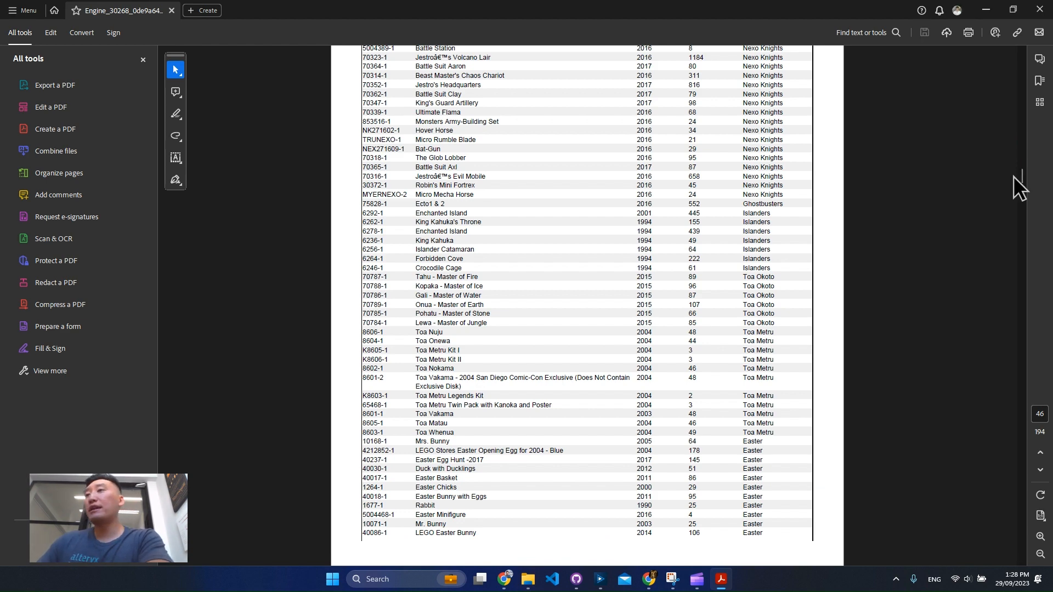
drag(1022, 181, 1024, 327)
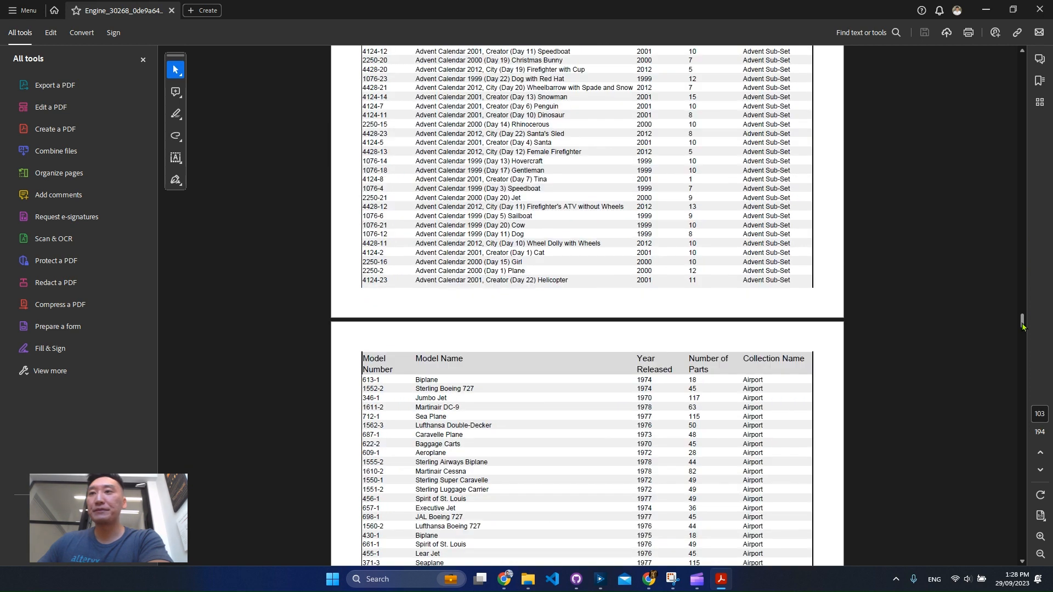
click(1044, 9)
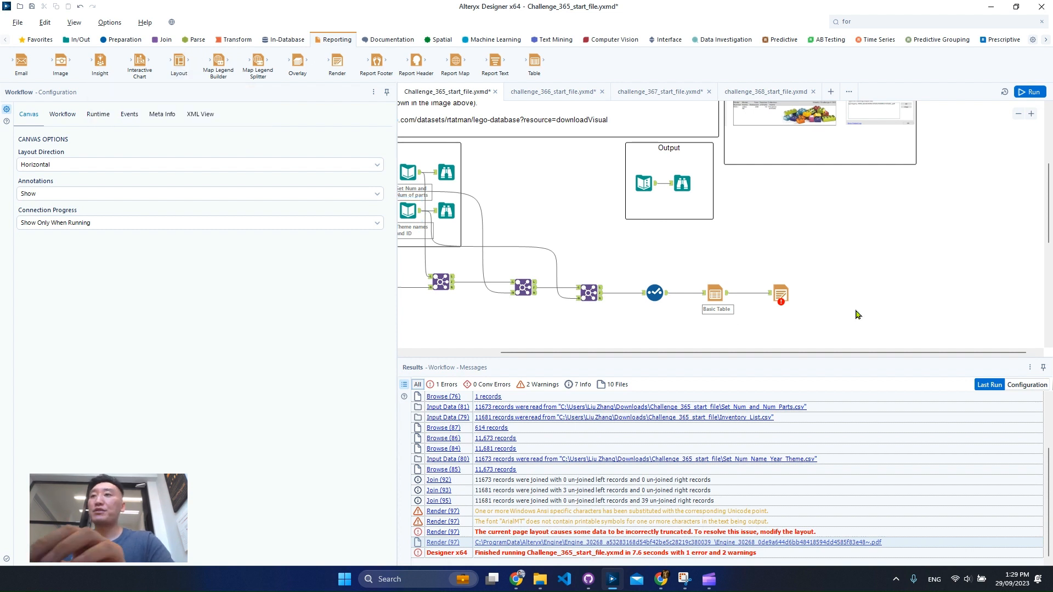
- Set the workflow type to Analytic App
click(1019, 114)
scroll(865, 228, up, 1)
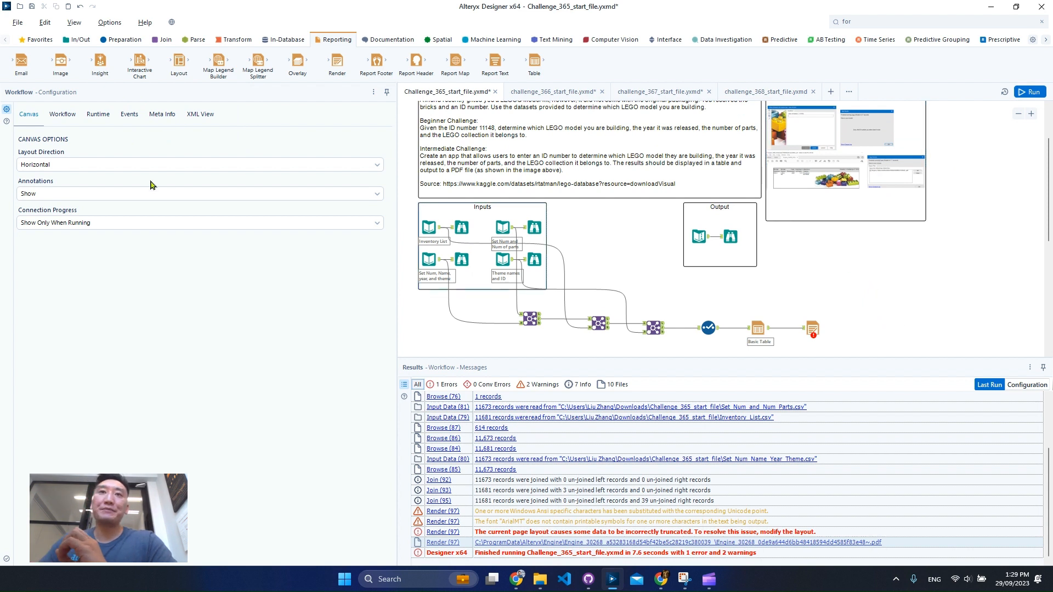
click(63, 115)
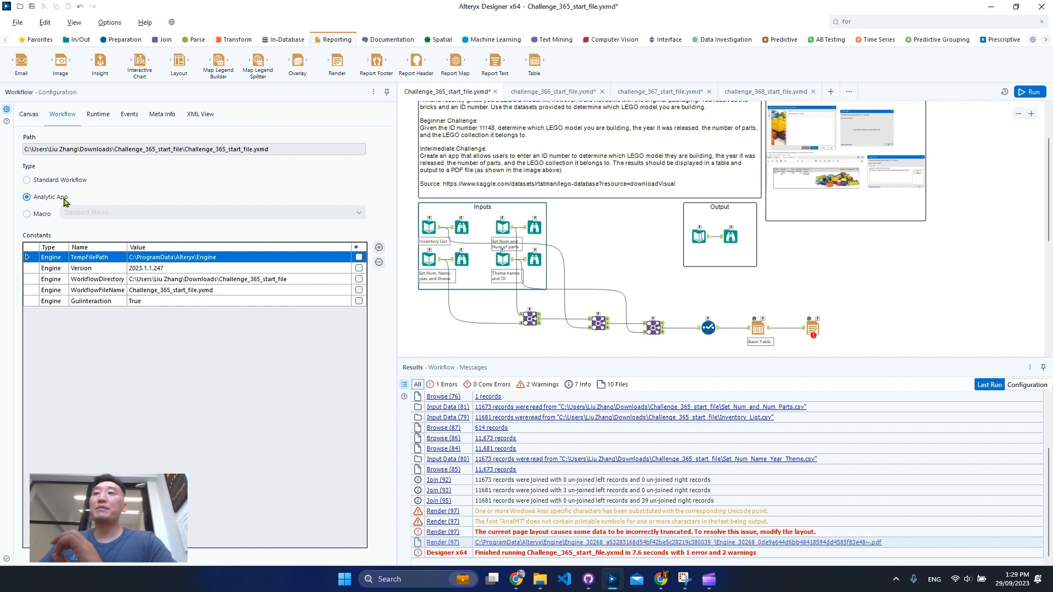
- Examine the interface anchors on the Table and Render tools and the example app images
click(1031, 115)
scroll(871, 258, down, 3)
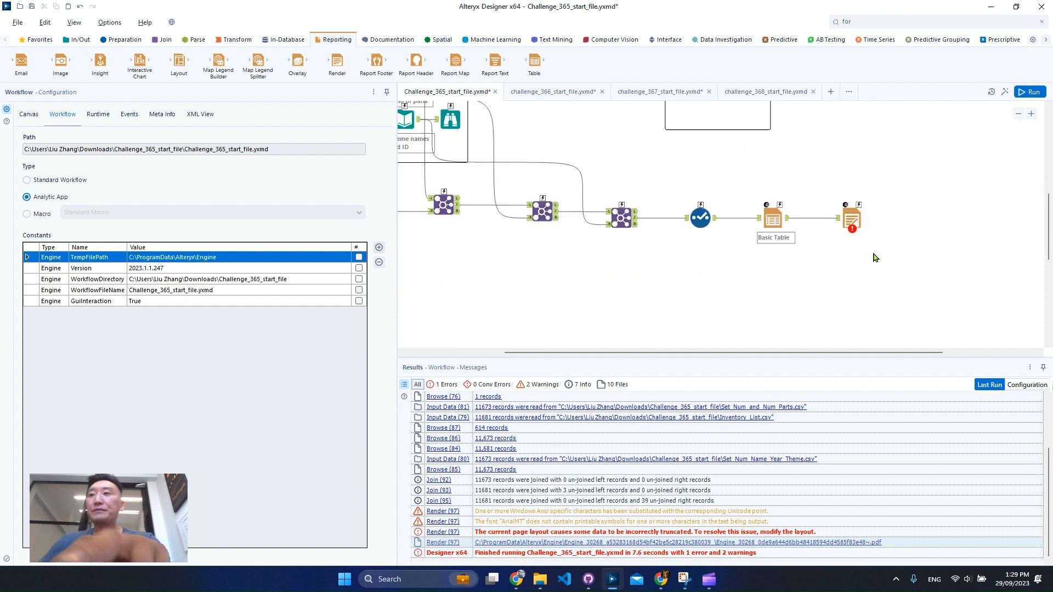
key(ctrl+2)
drag(744, 185, 892, 214)
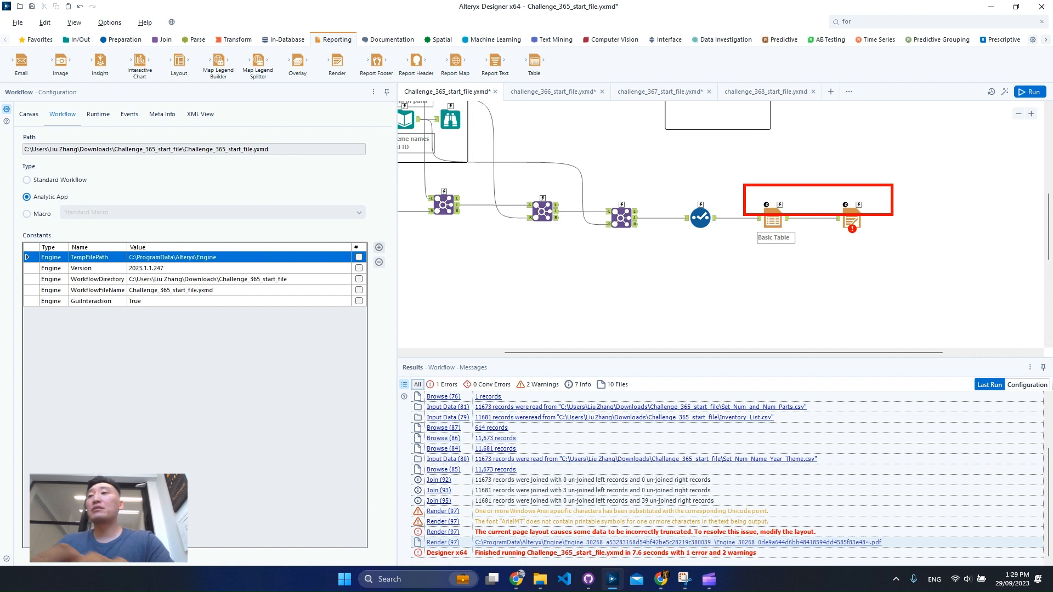
key(Escape)
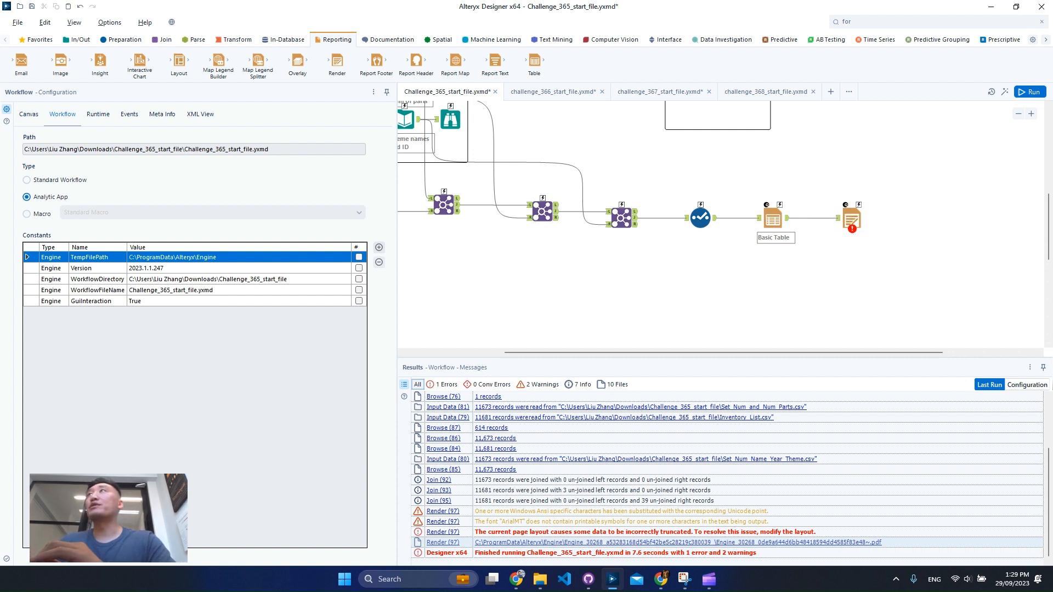
scroll(854, 208, up, 3)
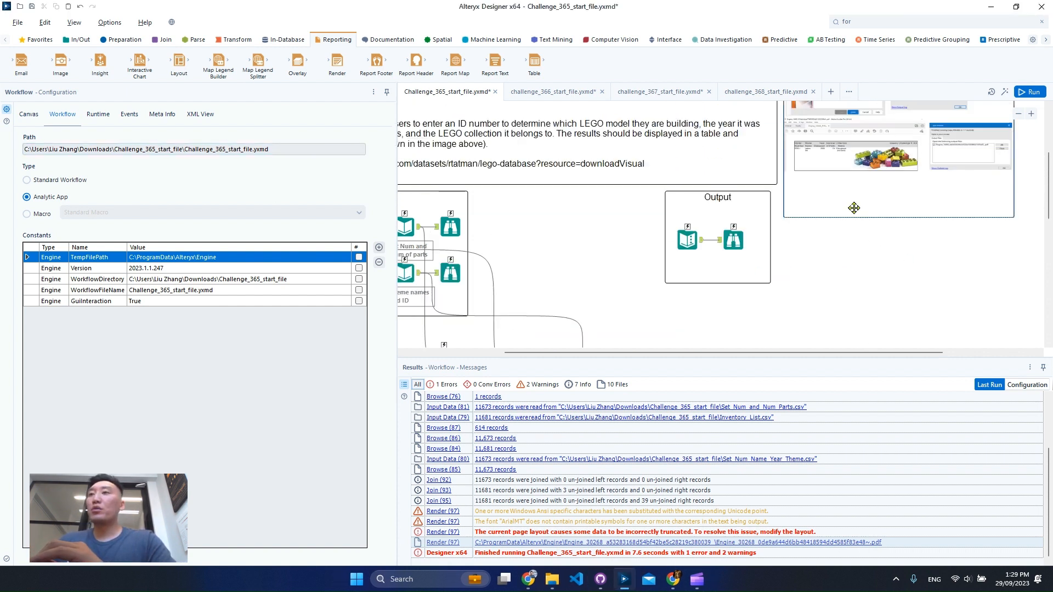
scroll(855, 208, up, 2)
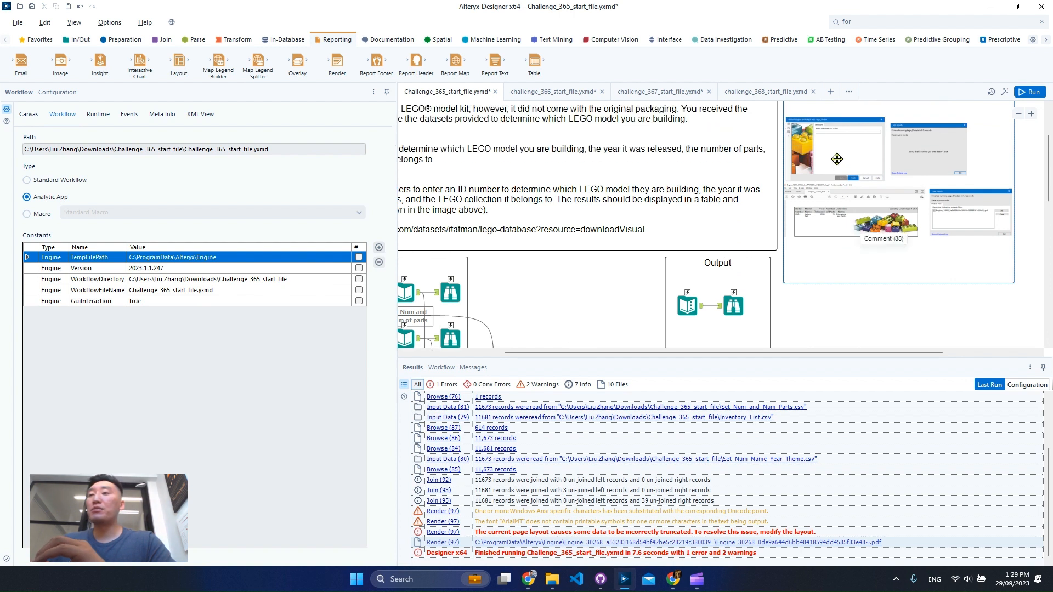
scroll(768, 247, down, 5)
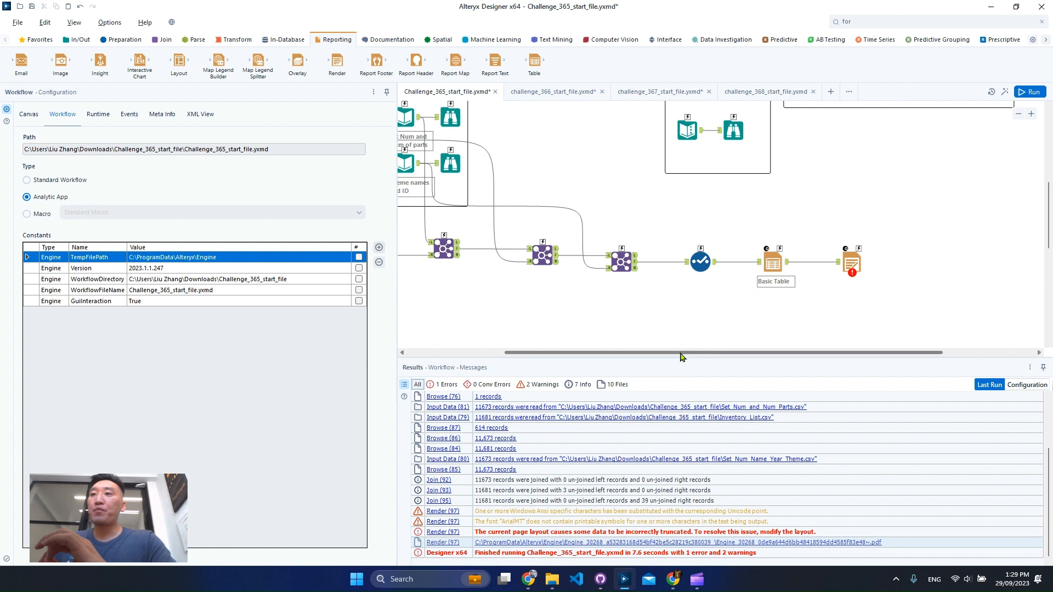
- Move the Table and Render tools away from the Select tool and insert a Filter tool on the connection between Select and Table
drag(680, 357, 613, 357)
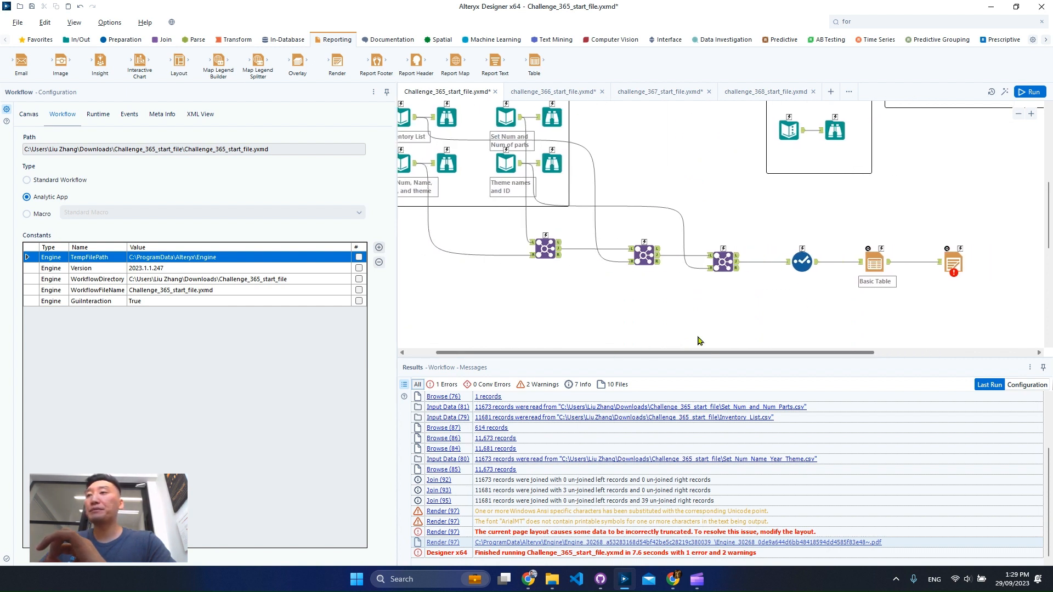
drag(851, 209, 1043, 291)
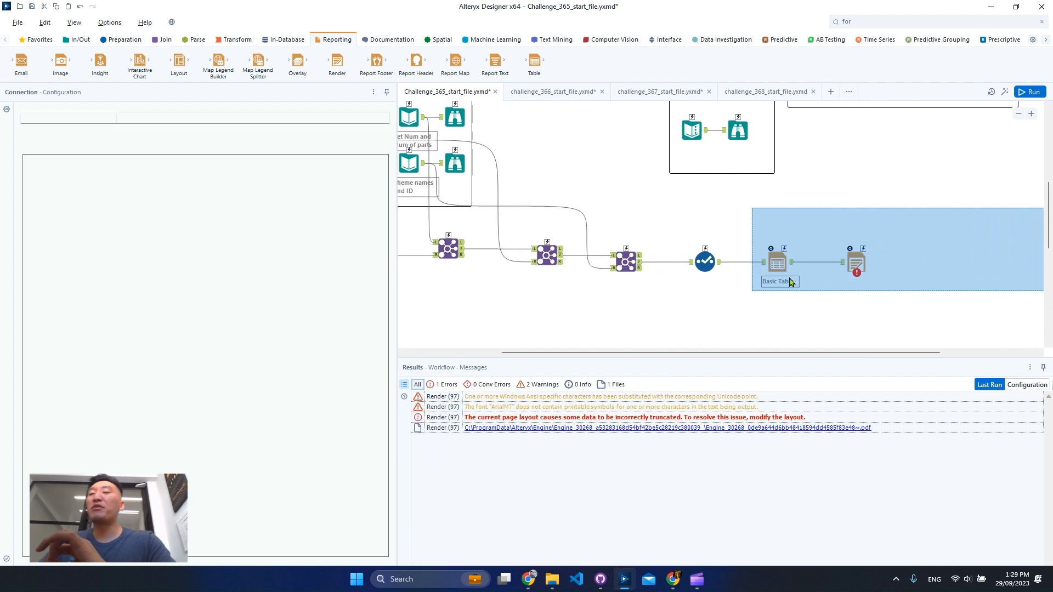
drag(790, 282, 790, 282)
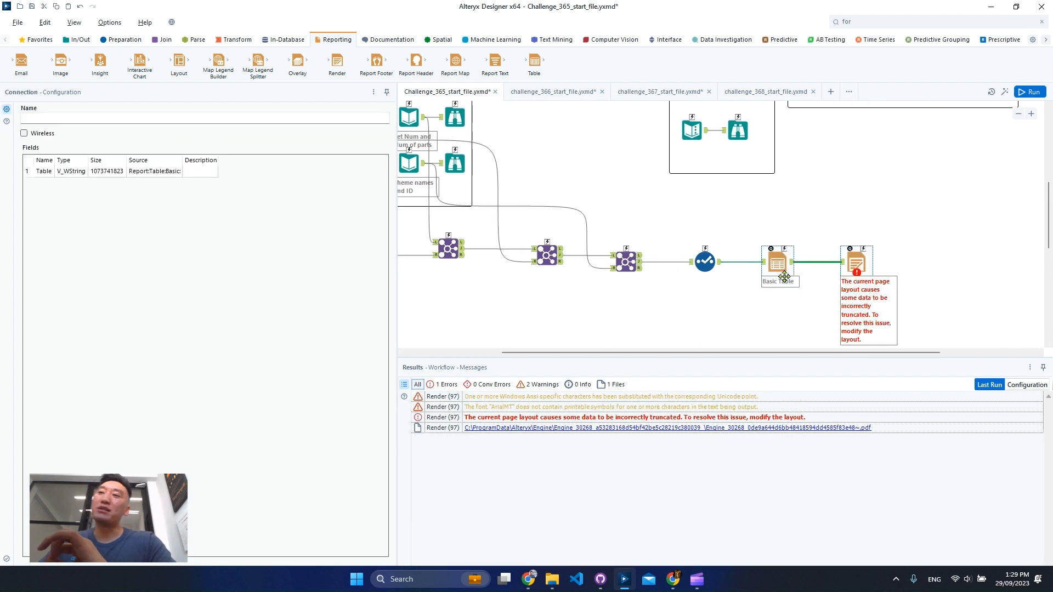
click(873, 22)
text(fi)
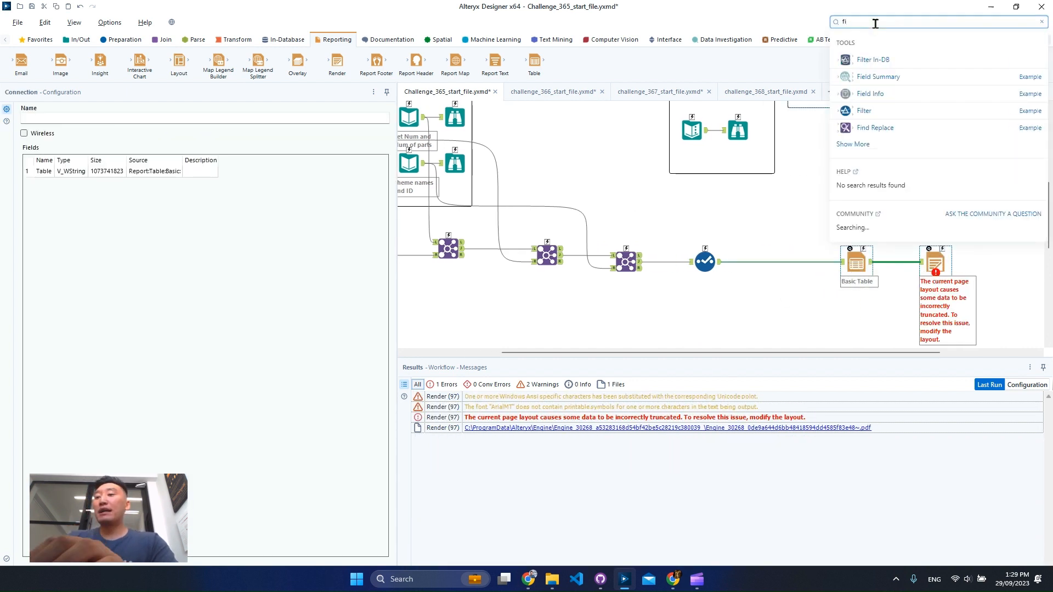
text(l)
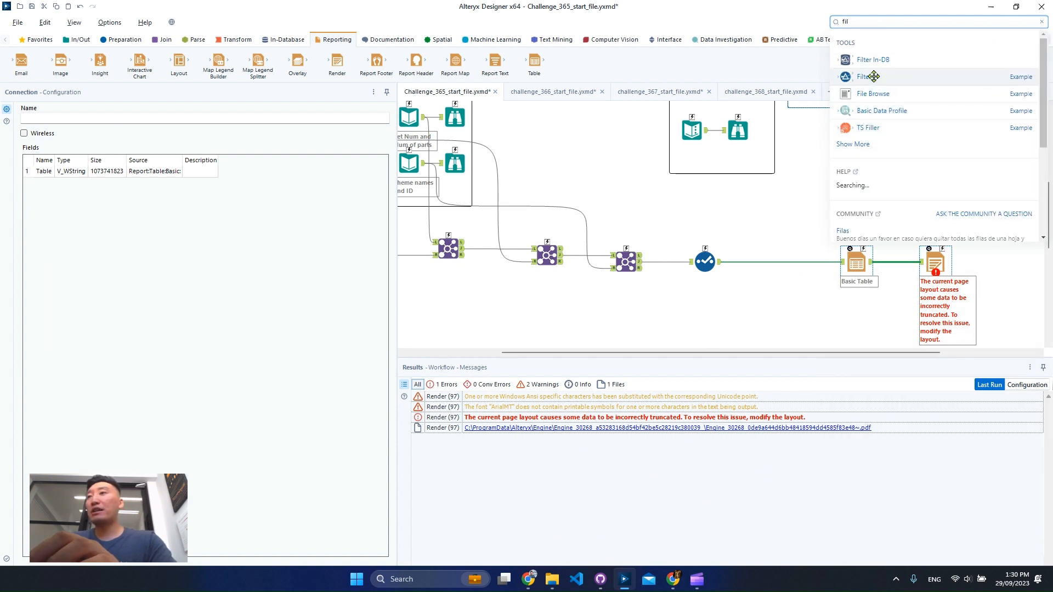
drag(874, 76, 771, 262)
- Copy the model number 75911-1 from the expected output's Text Input results, without headers
click(697, 138)
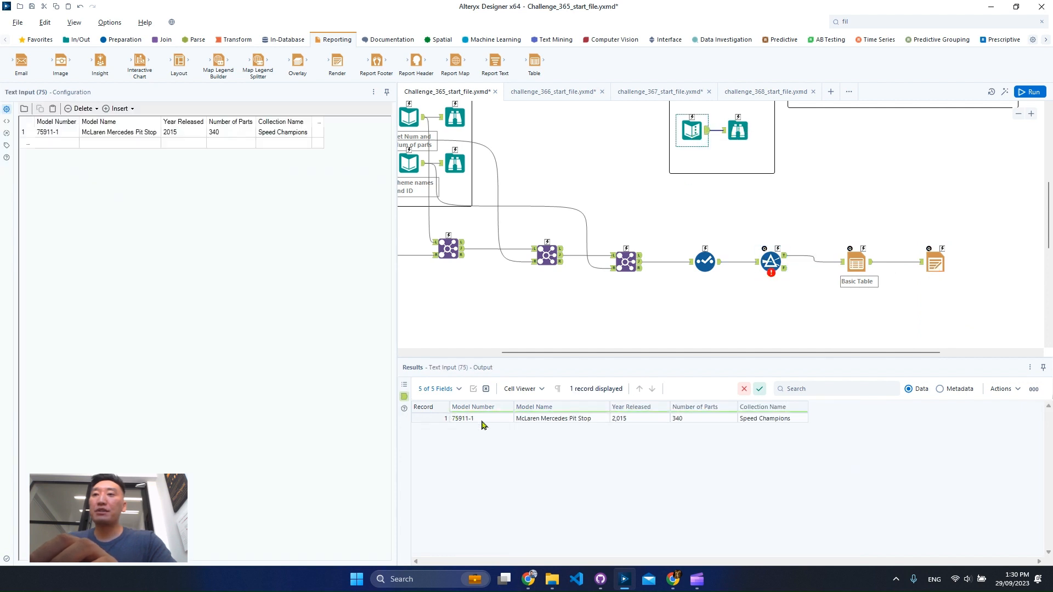
click(483, 422)
right_click(484, 421)
click(510, 441)
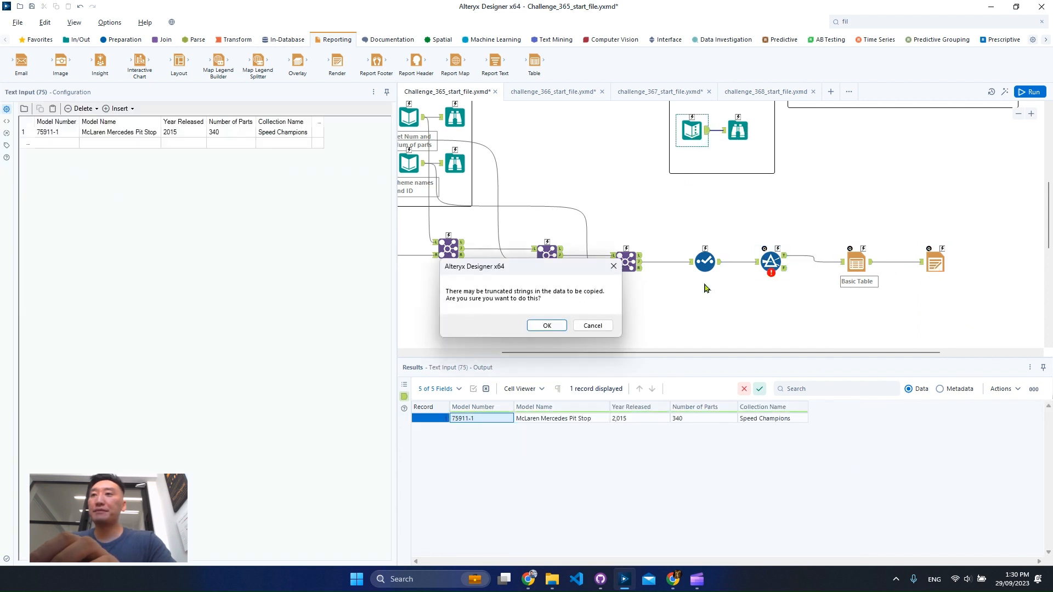
click(547, 326)
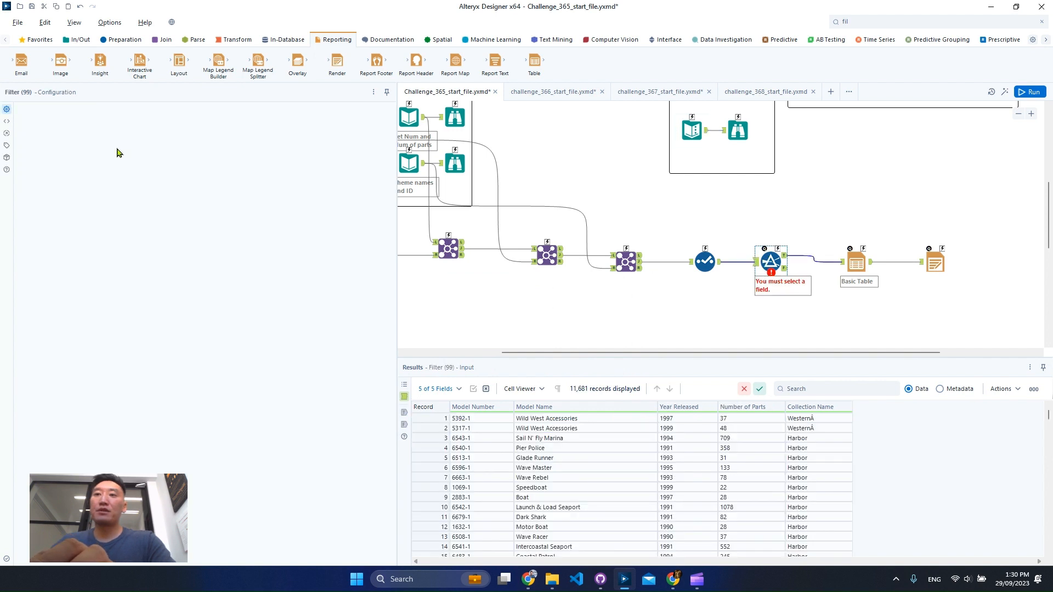
- Configure the Filter tool with a basic filter where Model Number equals 75911-1 and run the workflow
click(82, 154)
click(83, 176)
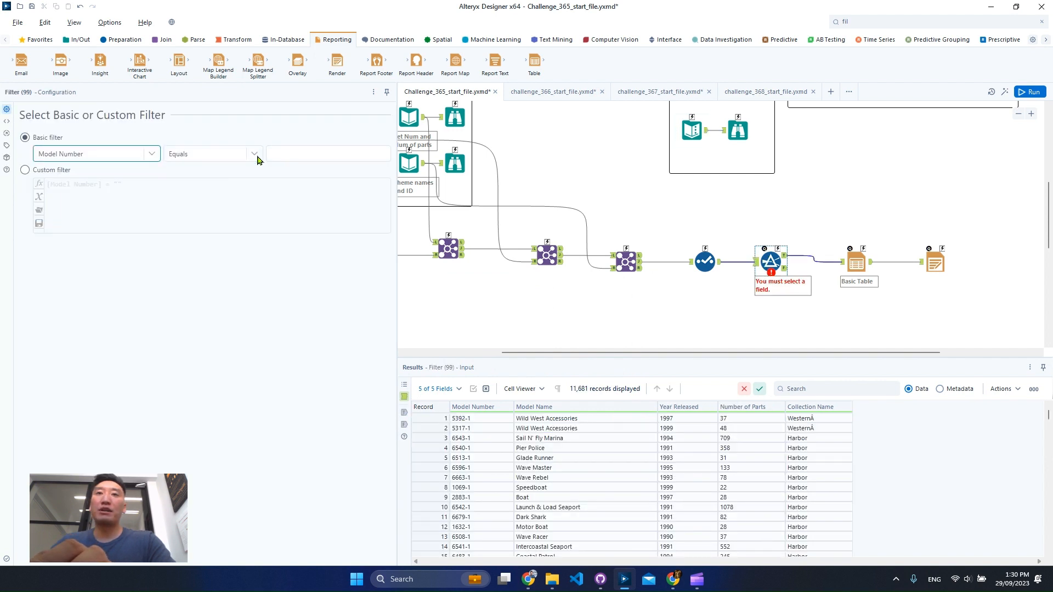
click(309, 155)
key(ctrl+v)
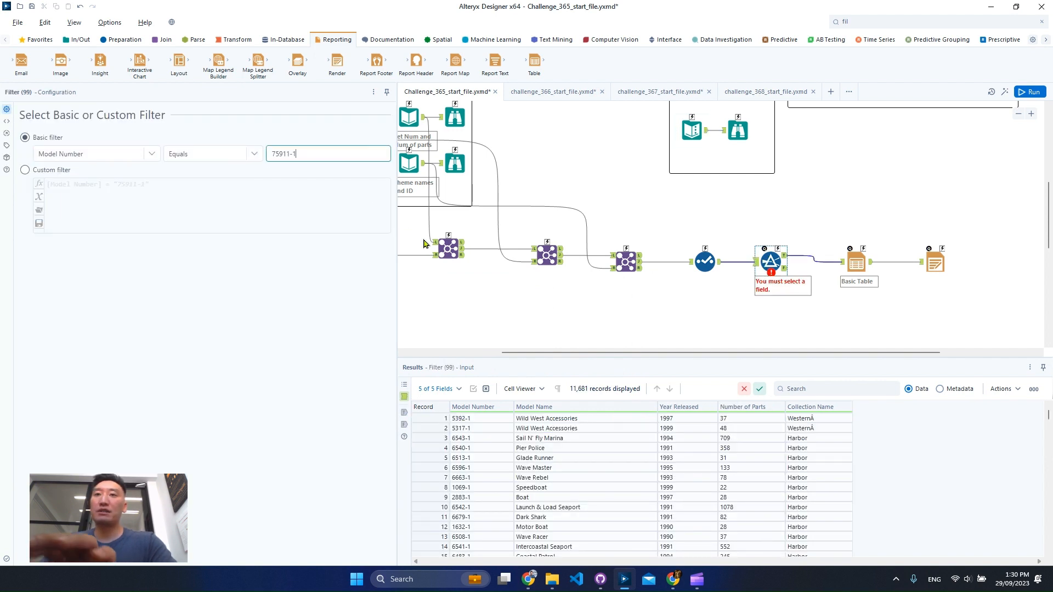
click(1030, 92)
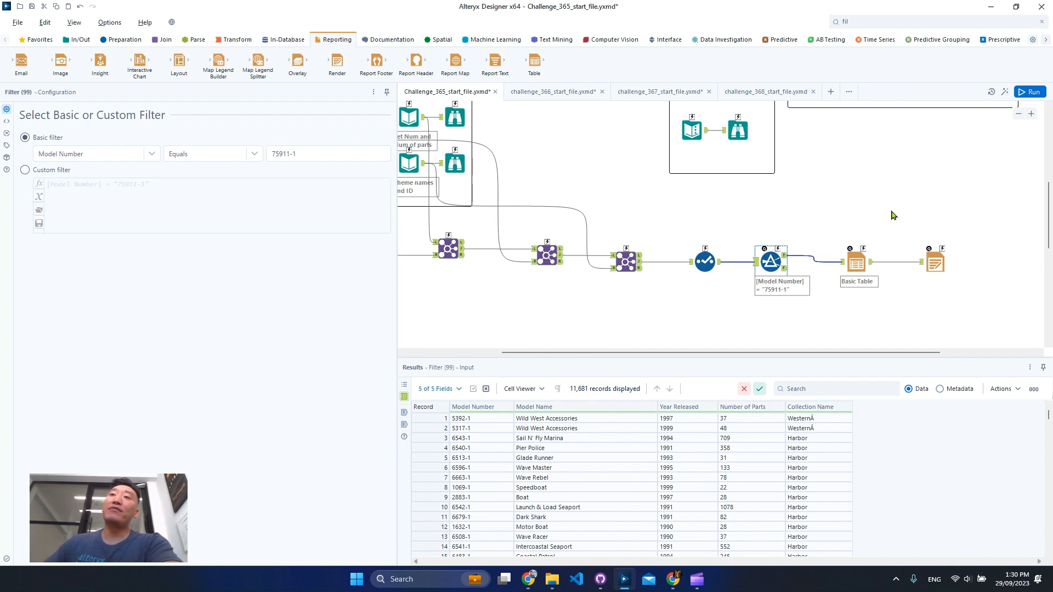
- Inspect the run results and check the record in the Filter tool's True output
drag(704, 358, 595, 362)
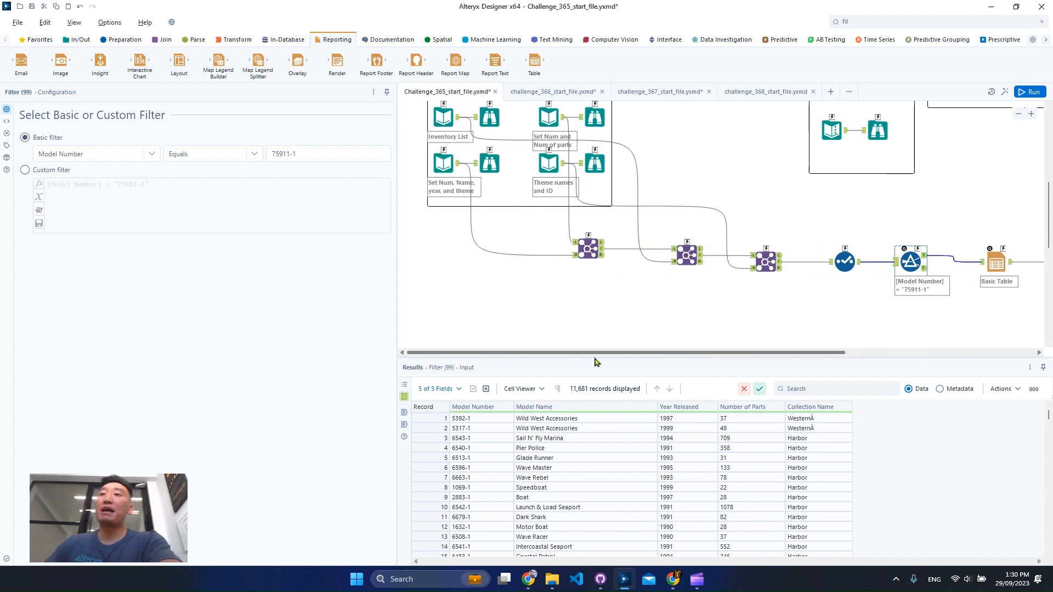
click(595, 117)
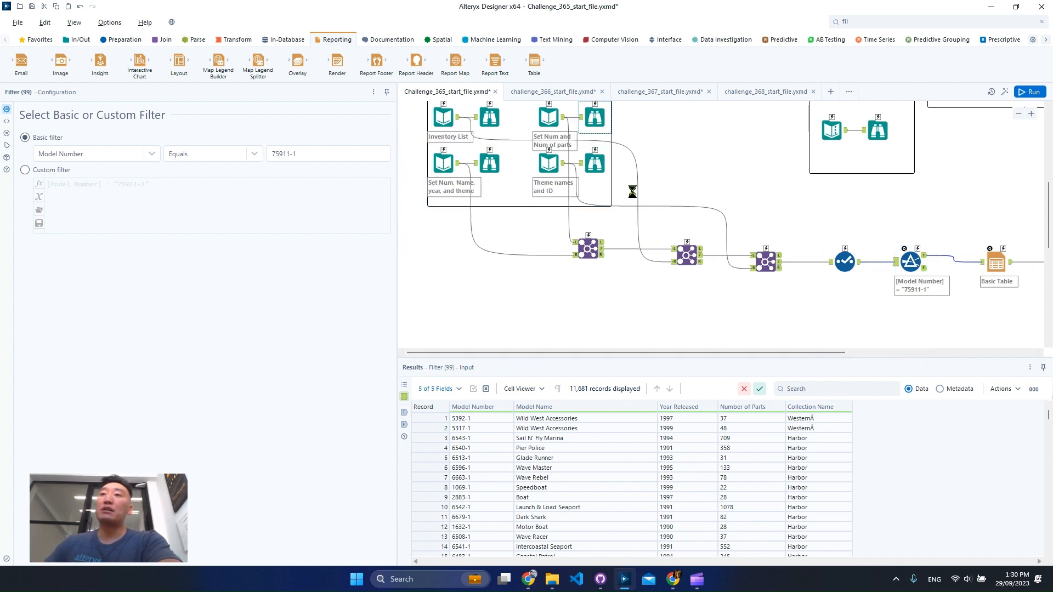
click(570, 237)
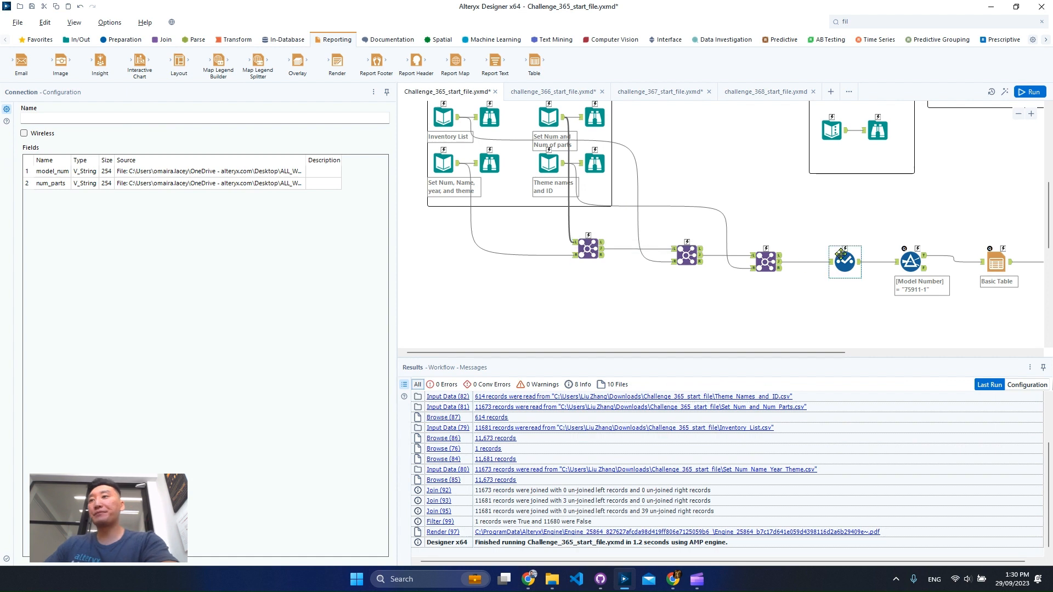
drag(779, 353, 900, 353)
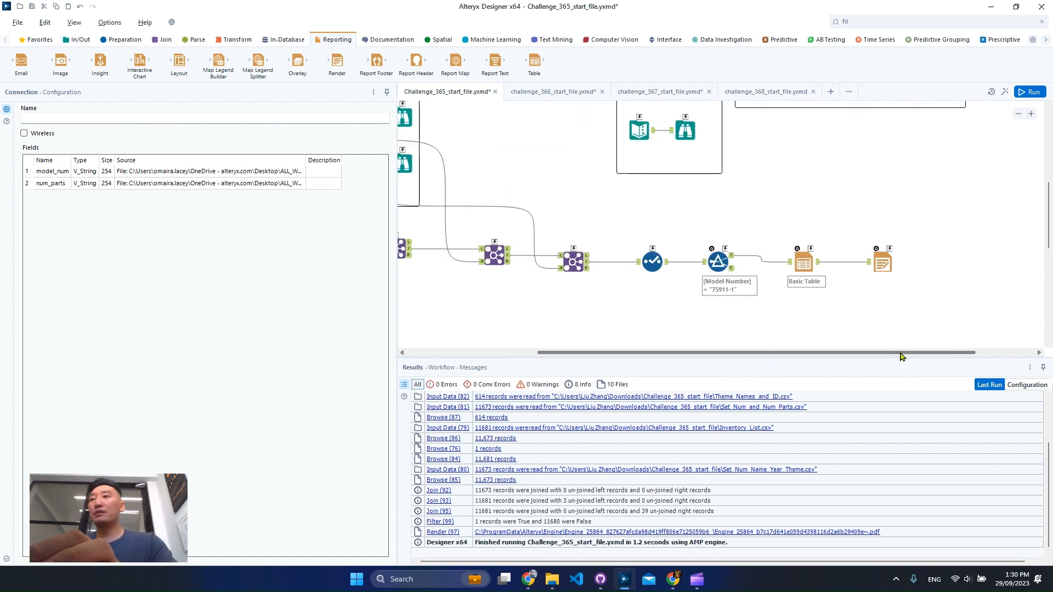
click(720, 260)
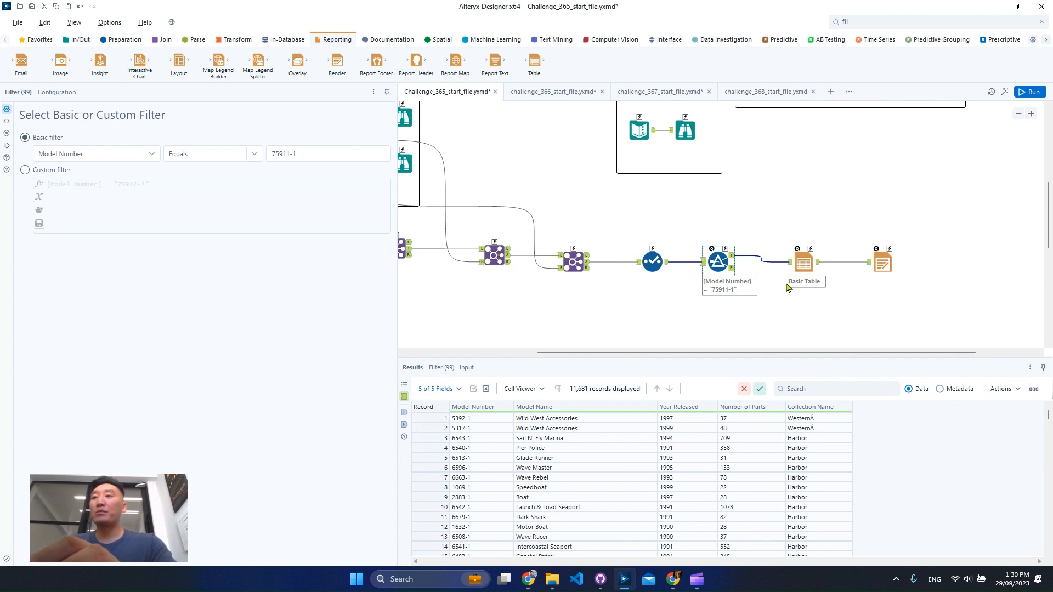
click(732, 257)
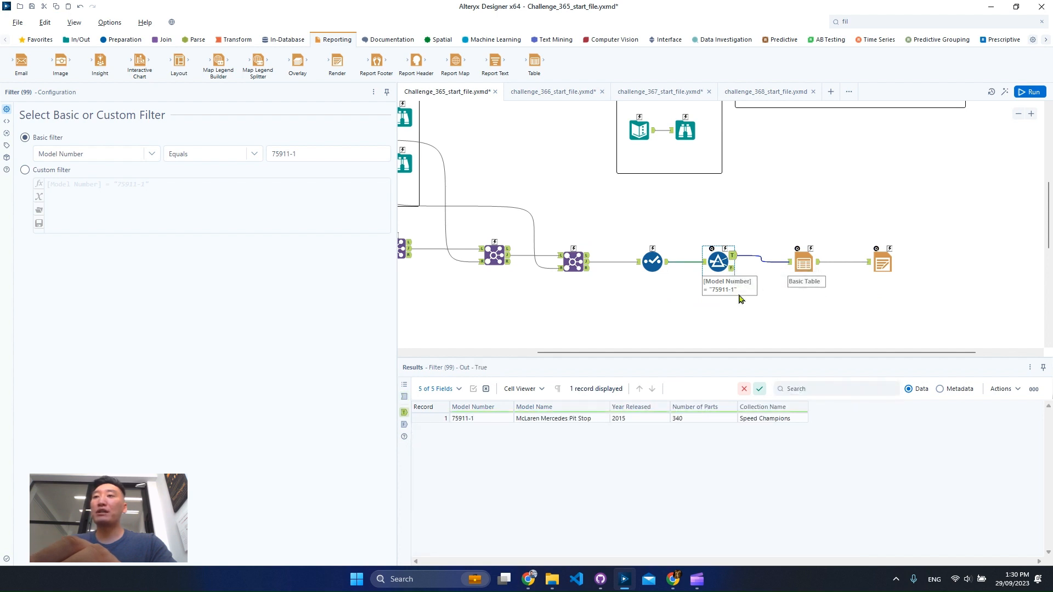
click(469, 421)
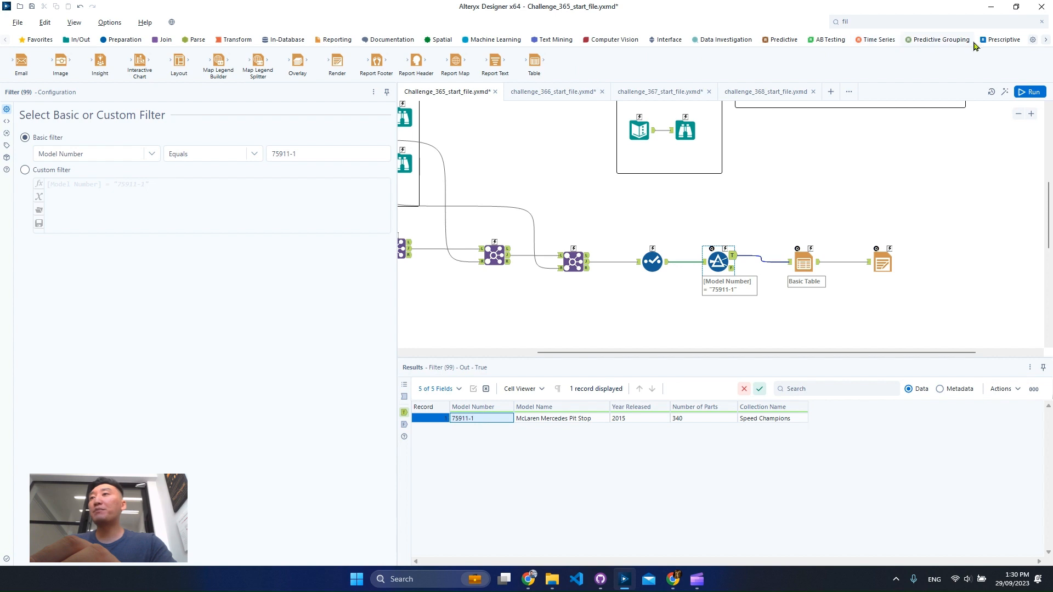
- Add a Text Box interface tool above the Filter and connect it to the Filter, adding an Update Value action
click(1046, 41)
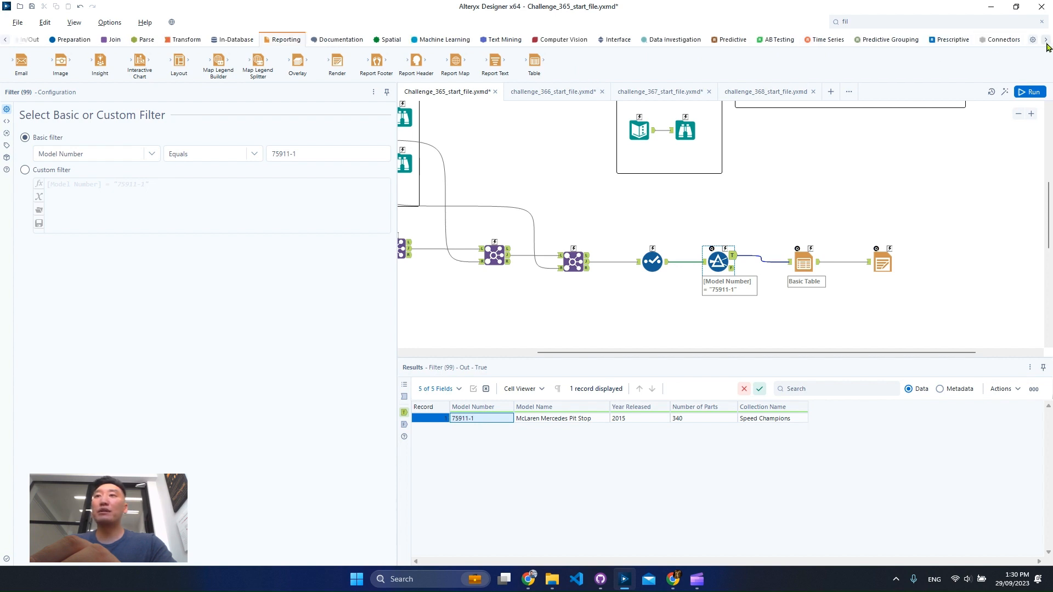
click(626, 43)
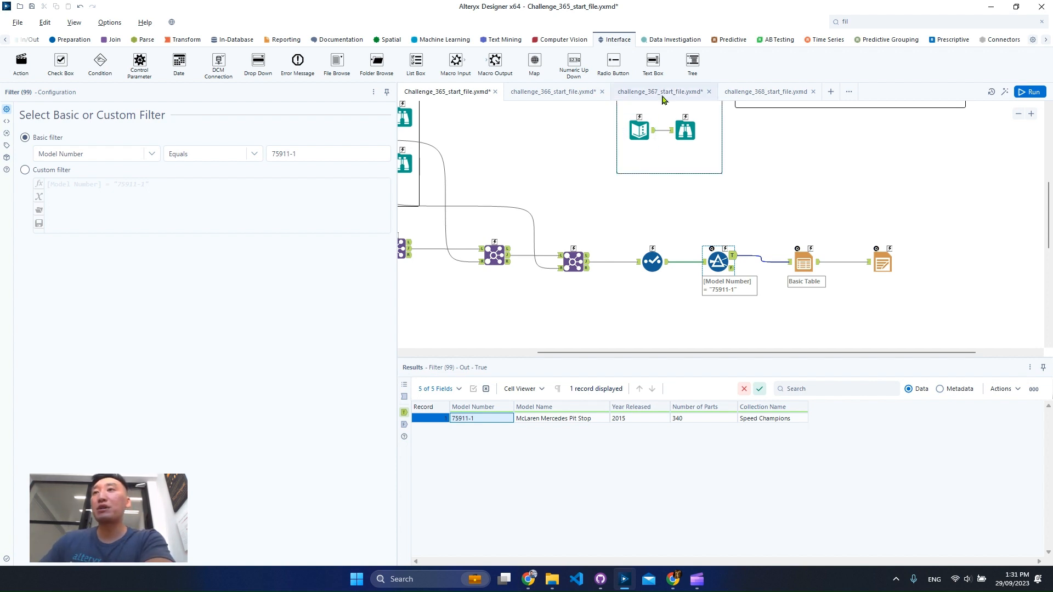
drag(653, 61, 779, 165)
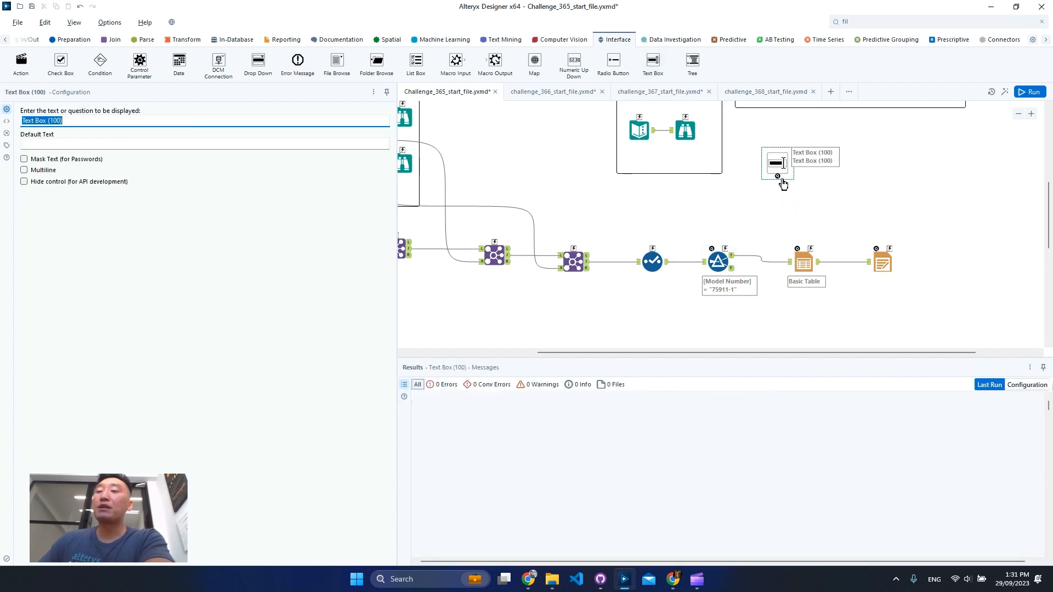
drag(781, 178, 725, 247)
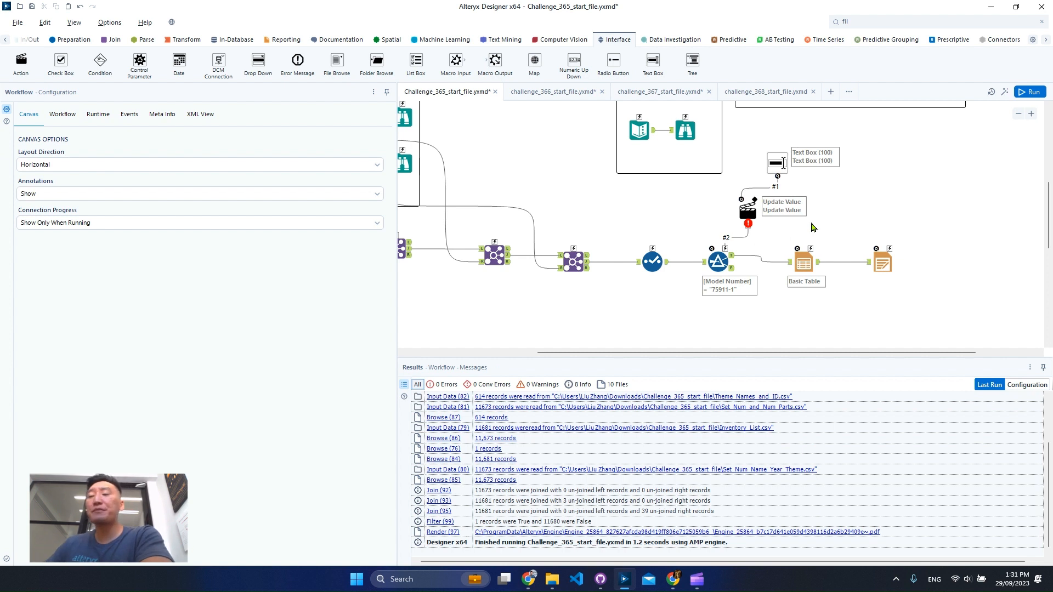
- Set the Action tool to update the Filter's Operand value "75911-1", with replacement of a specific string enabled
click(746, 214)
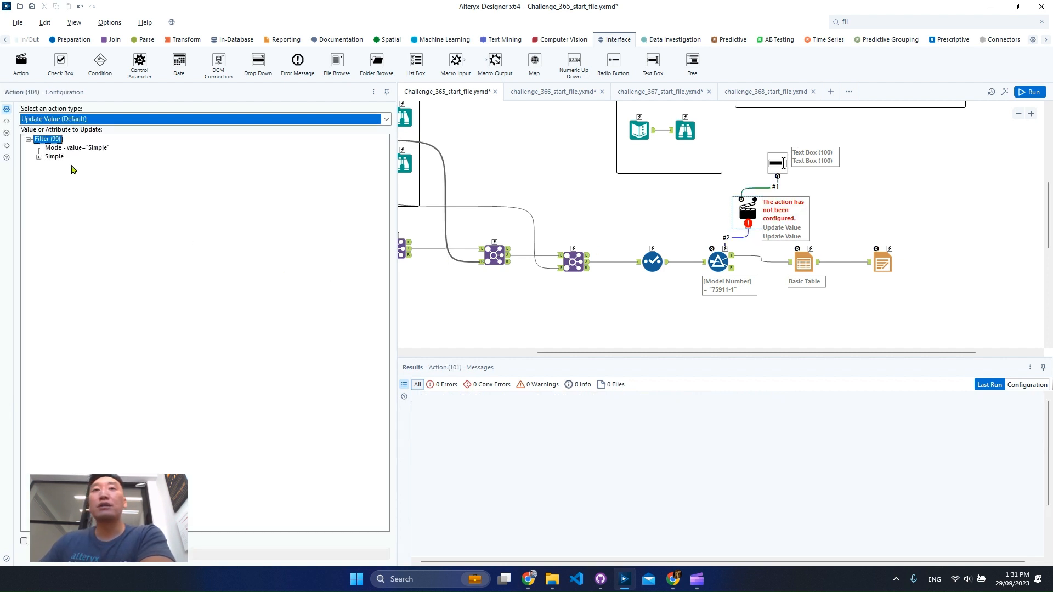
click(39, 157)
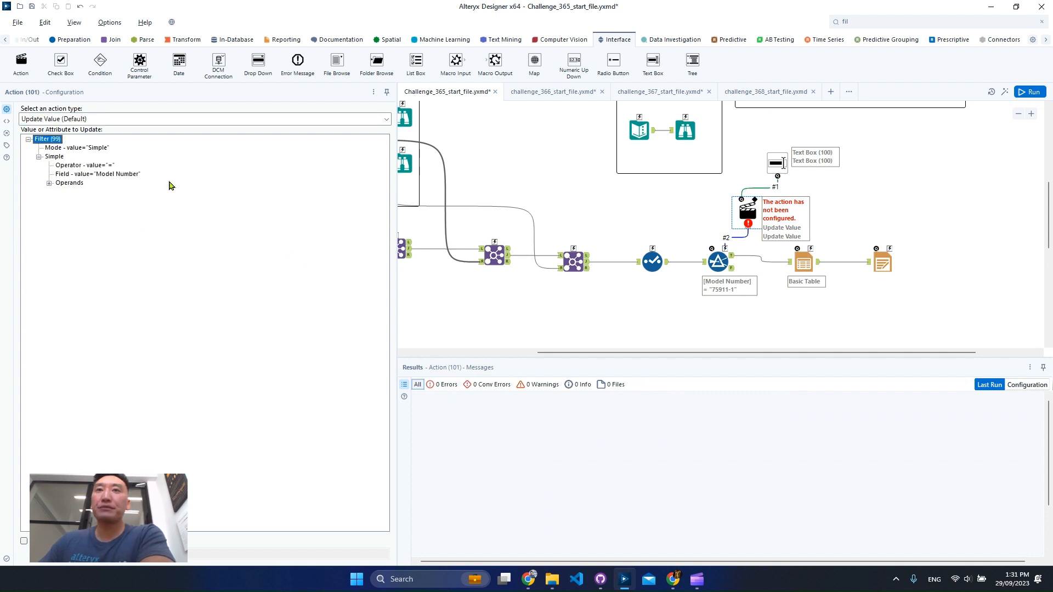
click(49, 184)
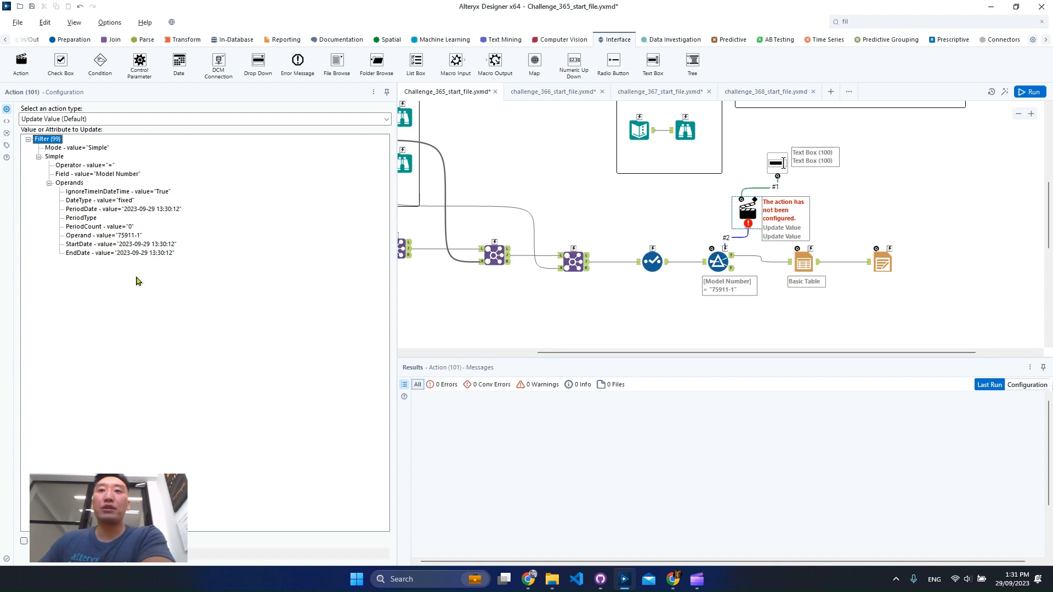
click(108, 236)
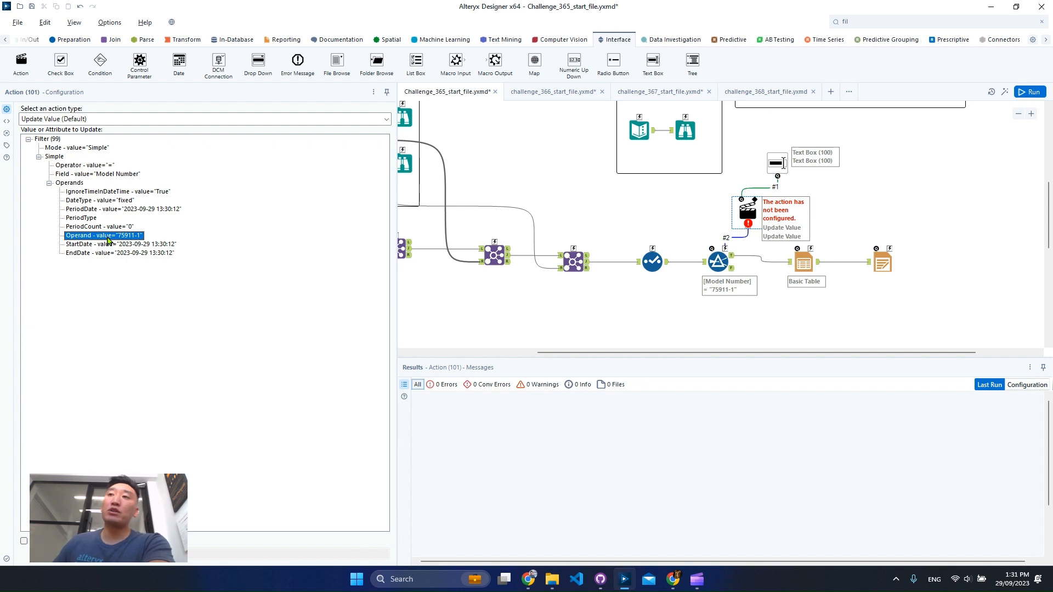
click(24, 542)
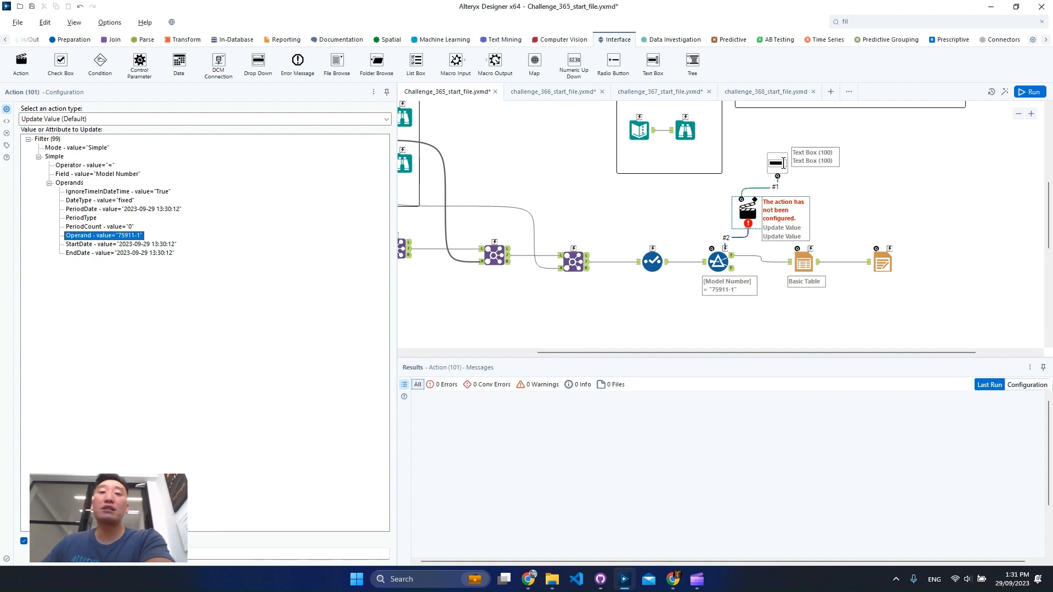
click(110, 554)
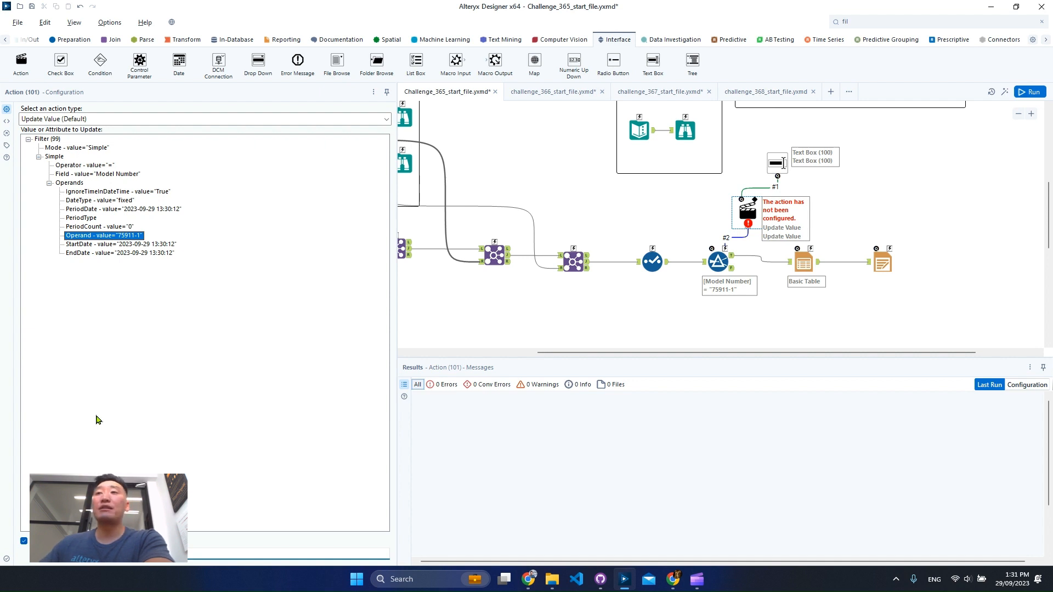
click(906, 201)
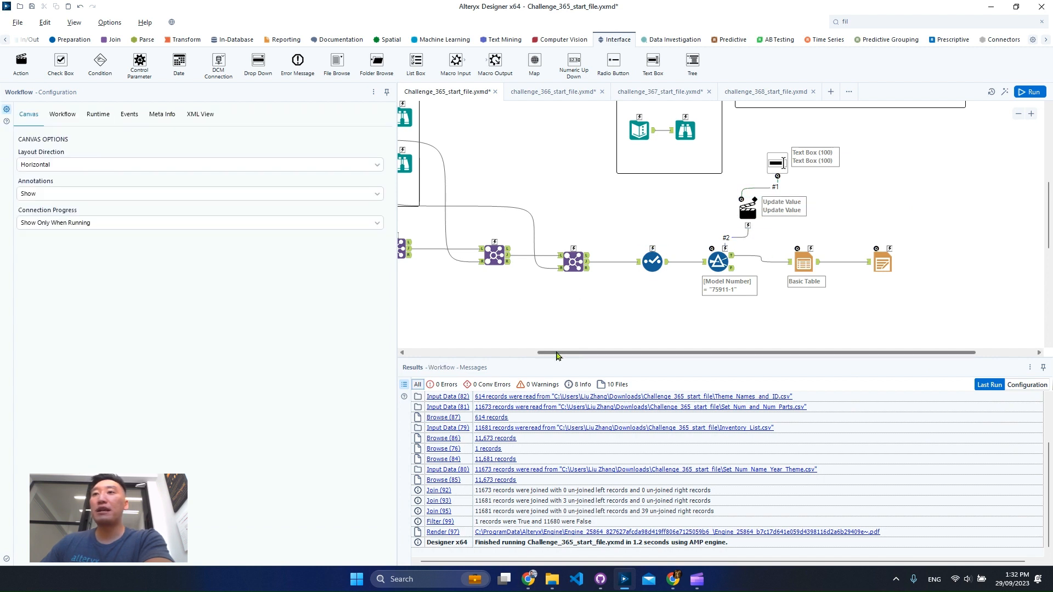
- Copy the 00-3 row from the Browse results of the Set Num and Num of parts input
drag(540, 353, 410, 353)
click(595, 122)
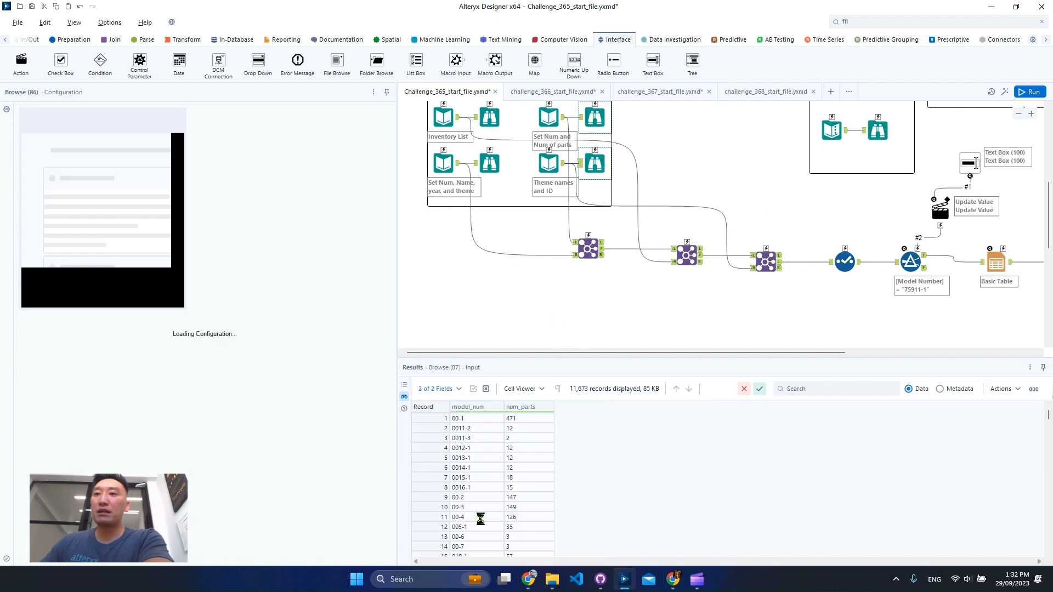
right_click(467, 507)
click(529, 530)
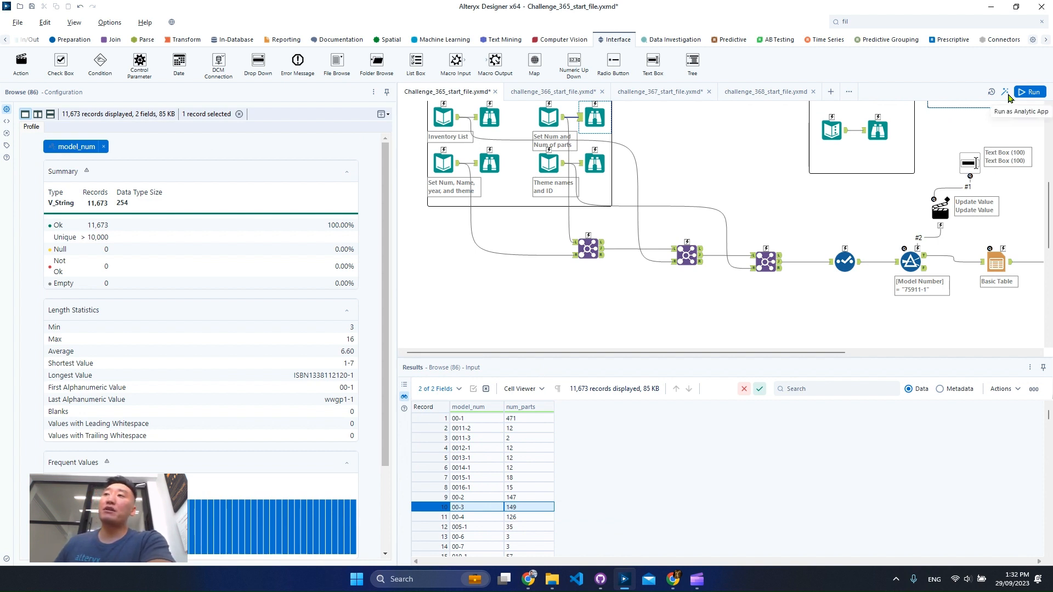
- Run the workflow as an analytic app with 00-3 entered as the model number in the text box question
click(1008, 96)
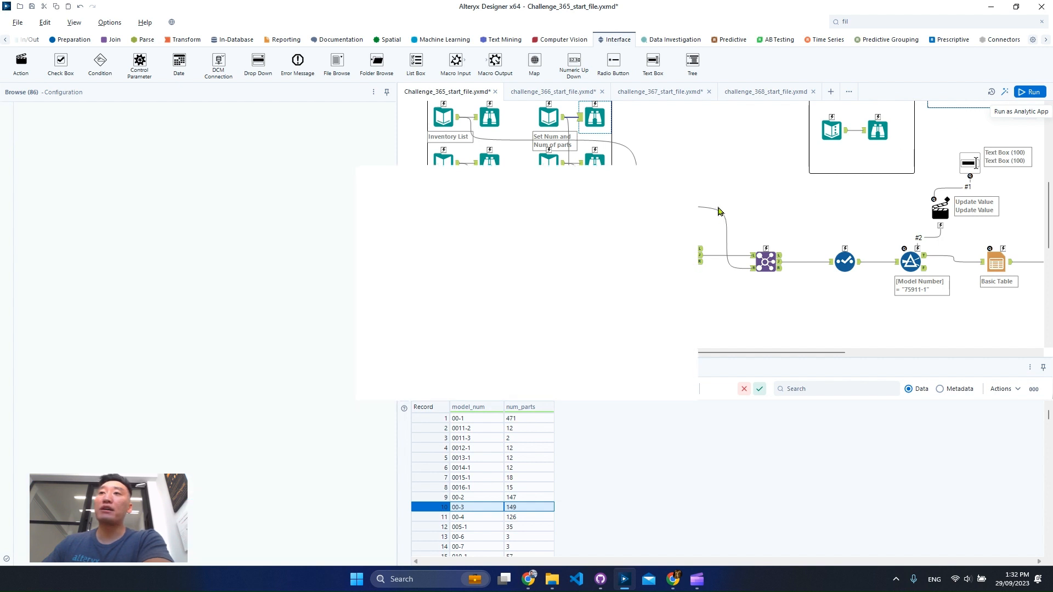
drag(530, 185, 447, 190)
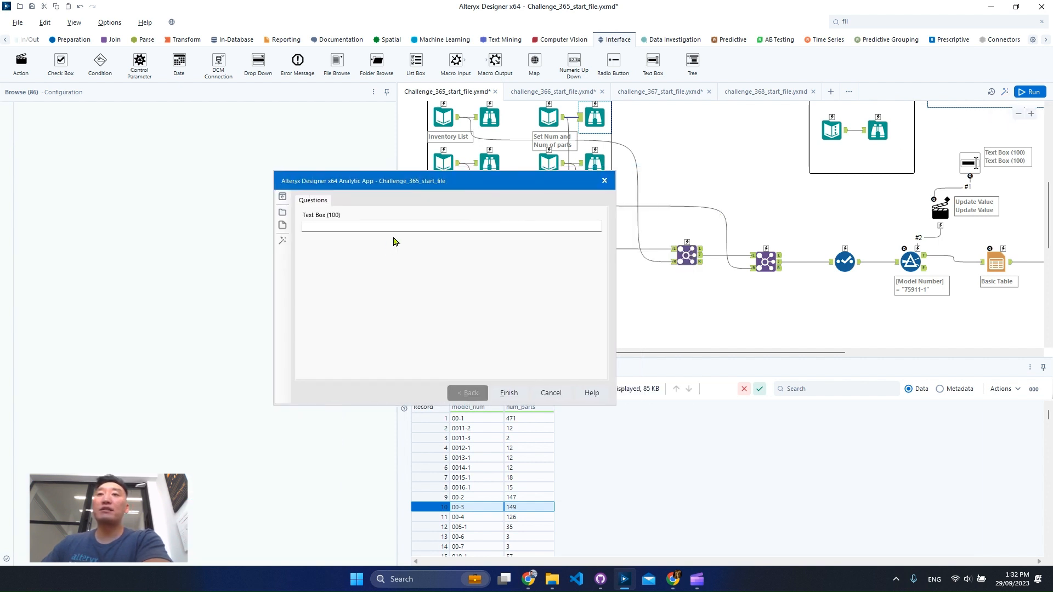
click(407, 225)
key(ctrl+v)
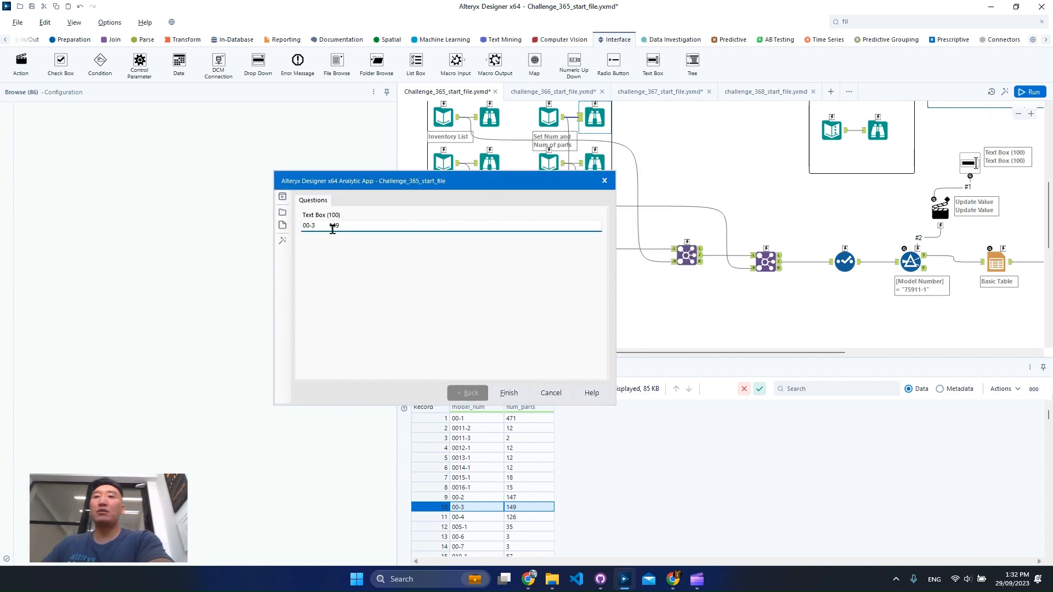
double_click(333, 225)
key(BackSpace)
key(BackSpace)
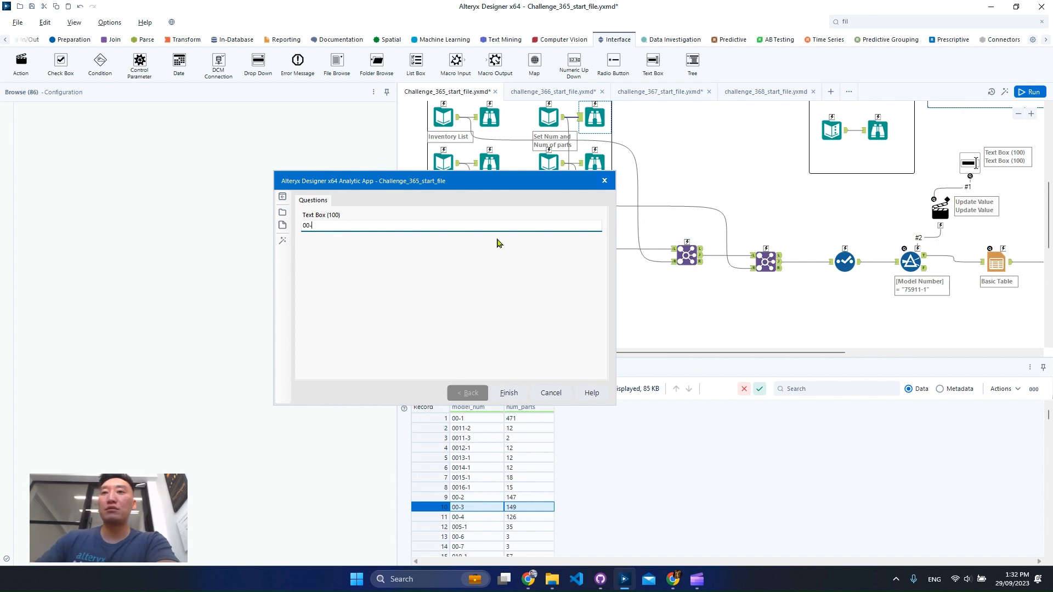
text(3)
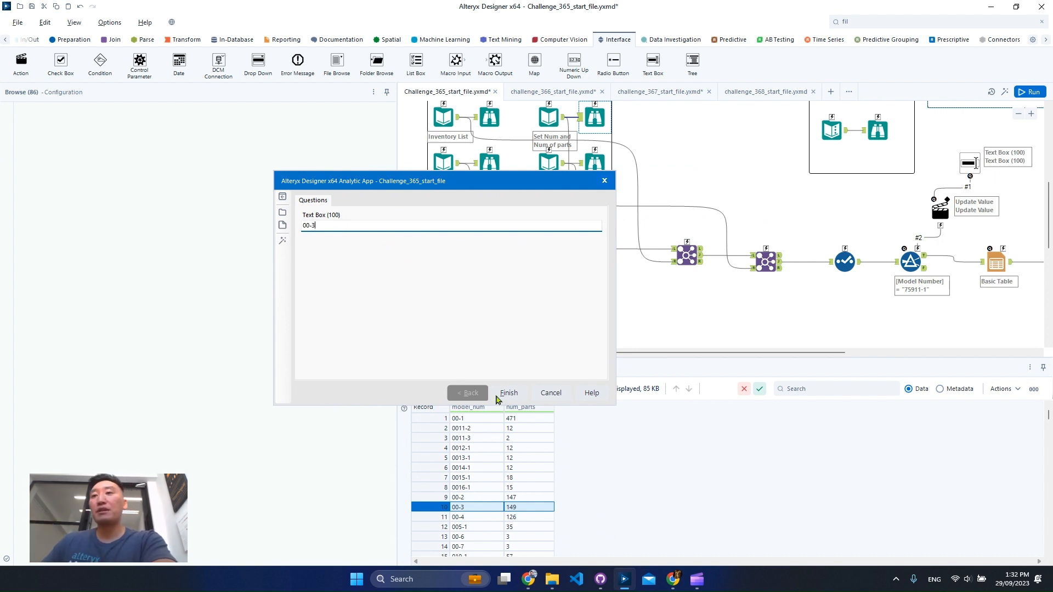
click(512, 393)
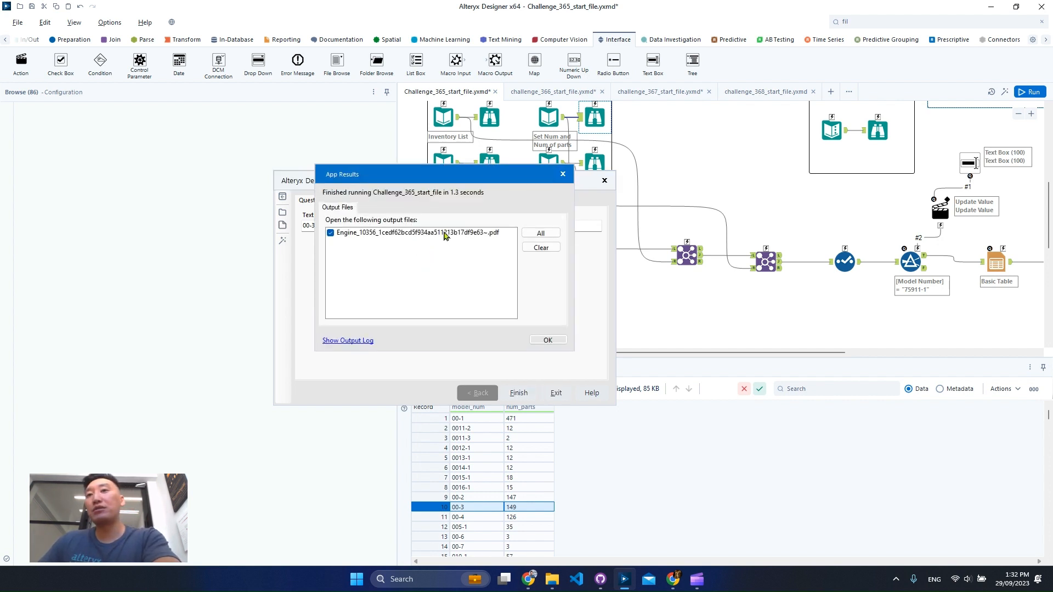
- Open the app's output PDF, review the model row in its table, and close the analytic app window
click(546, 340)
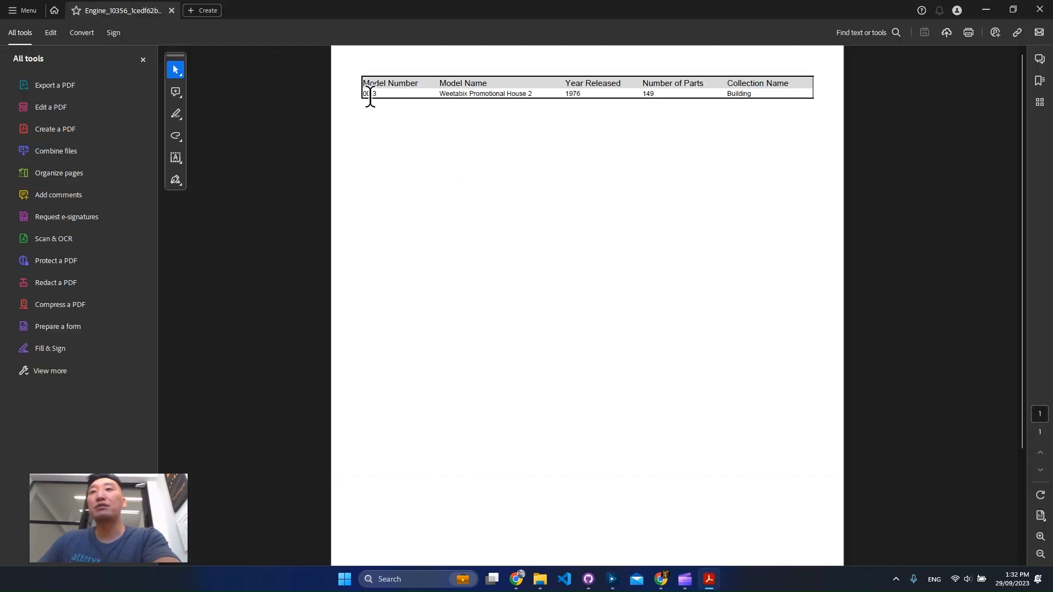
drag(363, 94, 757, 102)
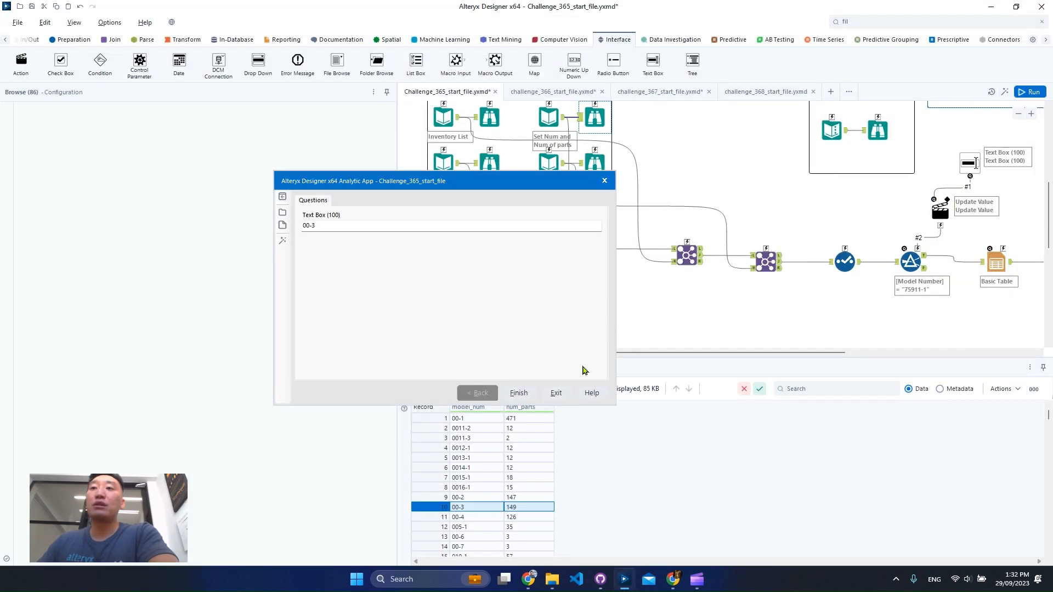
click(604, 181)
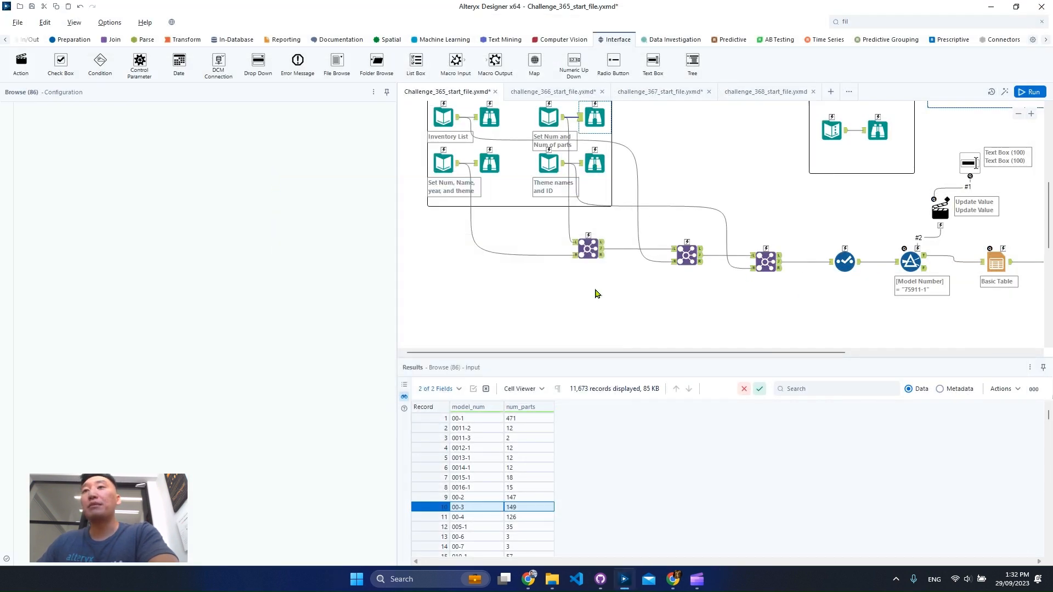
- Examine the example app windows shown for the bonus challenge beside the challenge description
drag(699, 350, 875, 353)
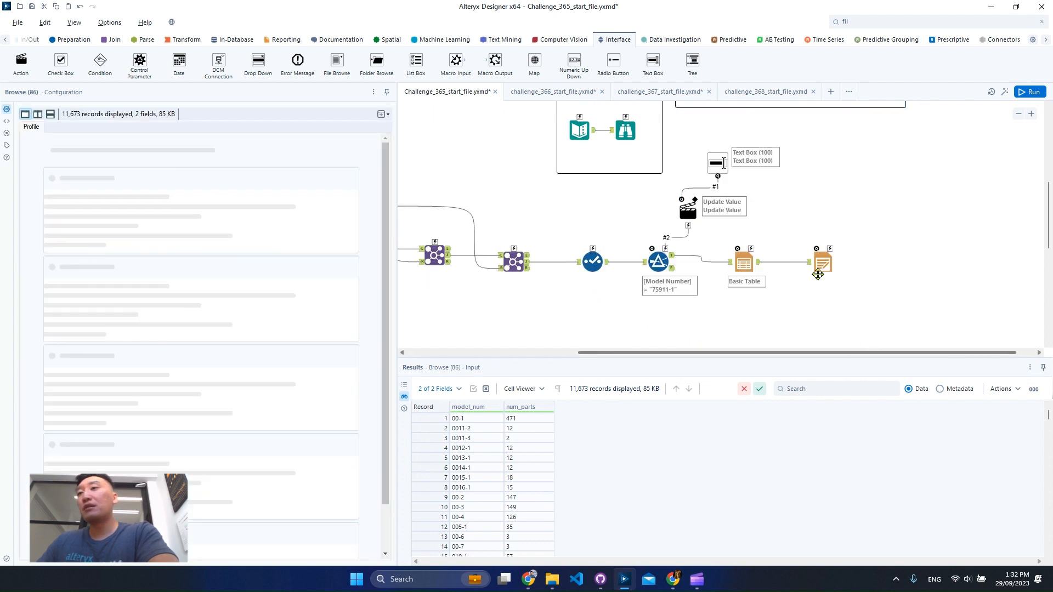
scroll(823, 222, up, 3)
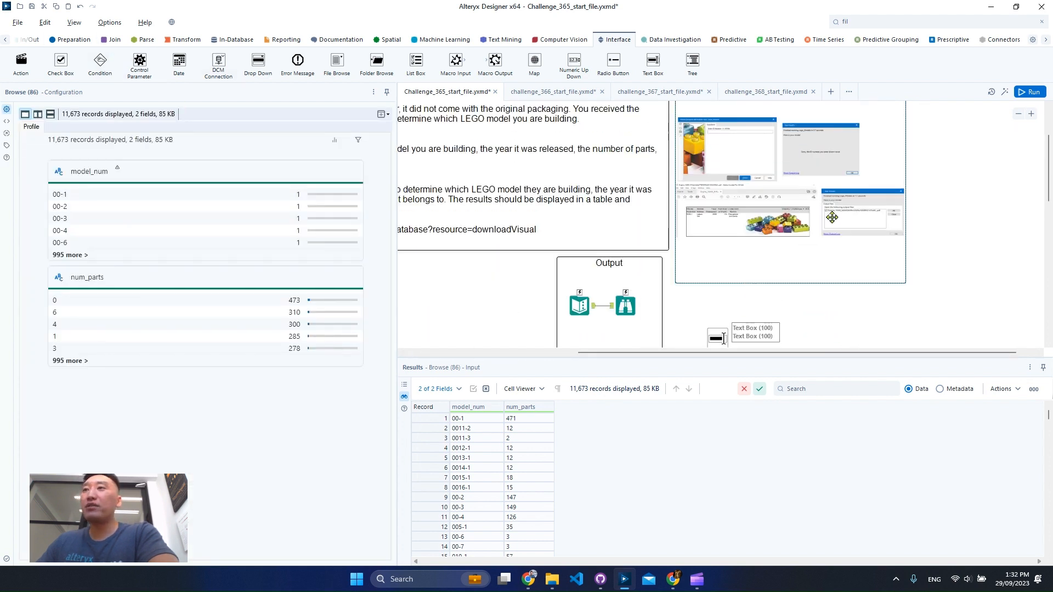
scroll(854, 222, up, 3)
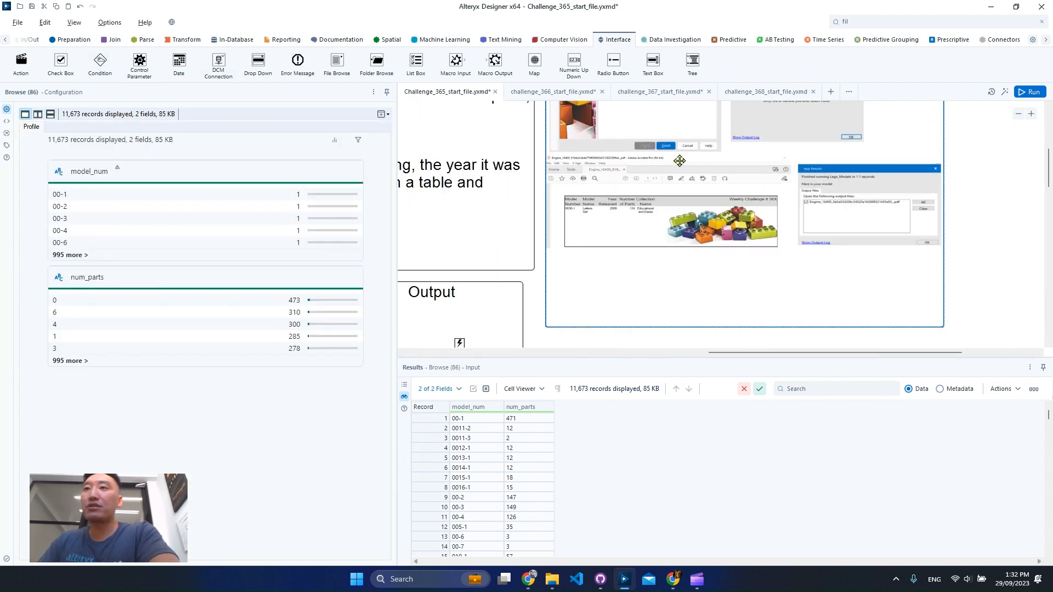
scroll(680, 160, up, 1)
scroll(604, 210, up, 2)
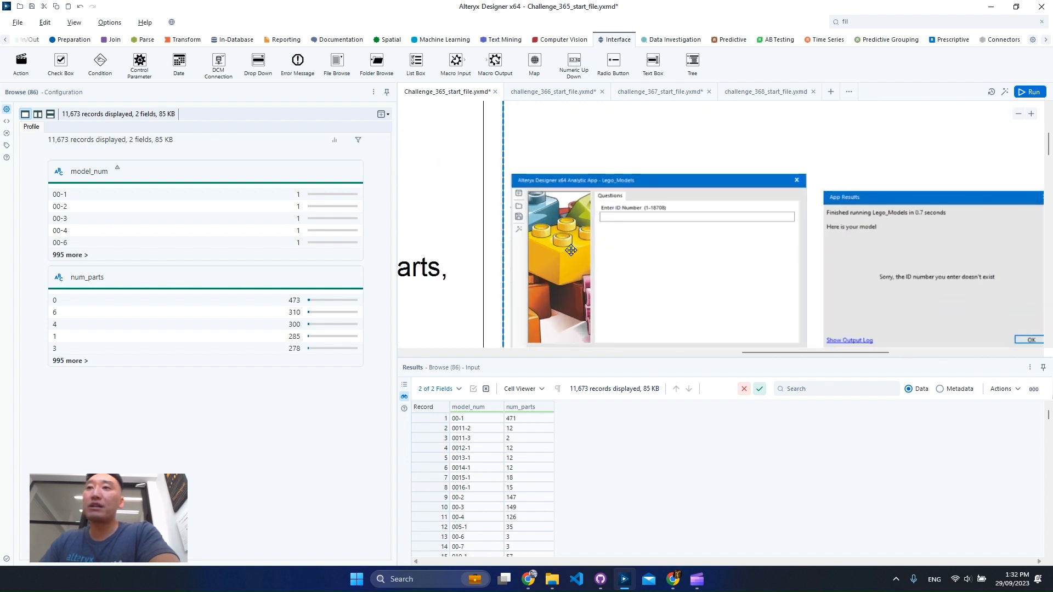
- Review the Interface Designer's addable layout elements and its properties for output messages and graphic, and hide the pane
click(74, 22)
click(104, 91)
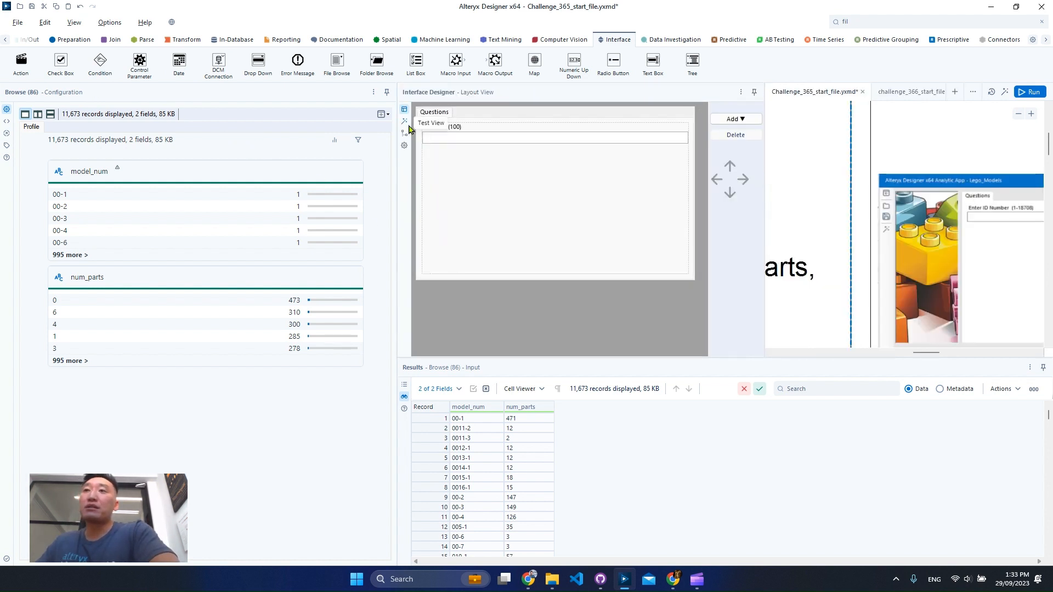
click(733, 119)
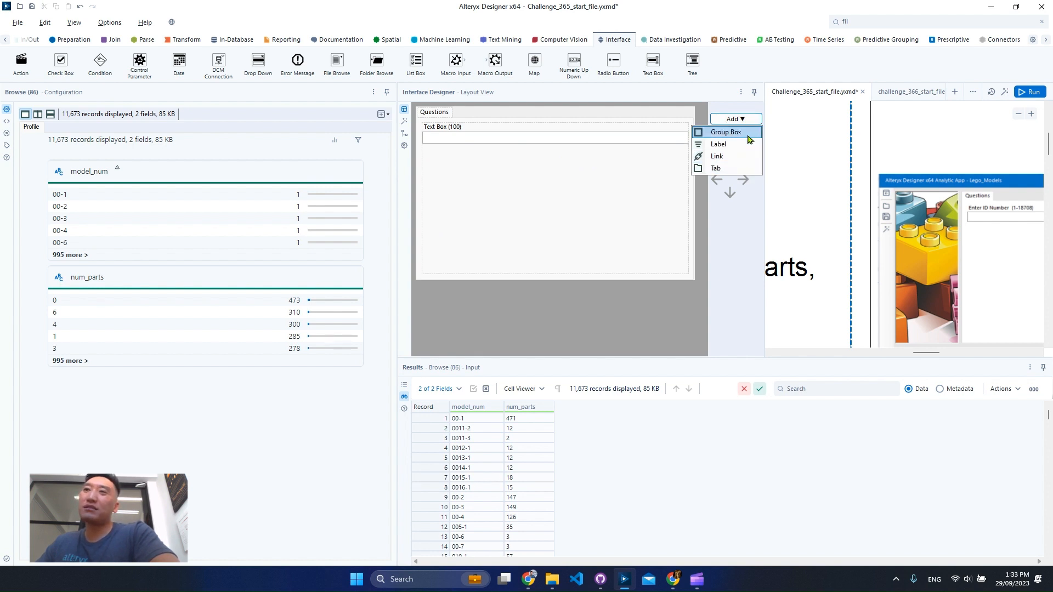
click(409, 131)
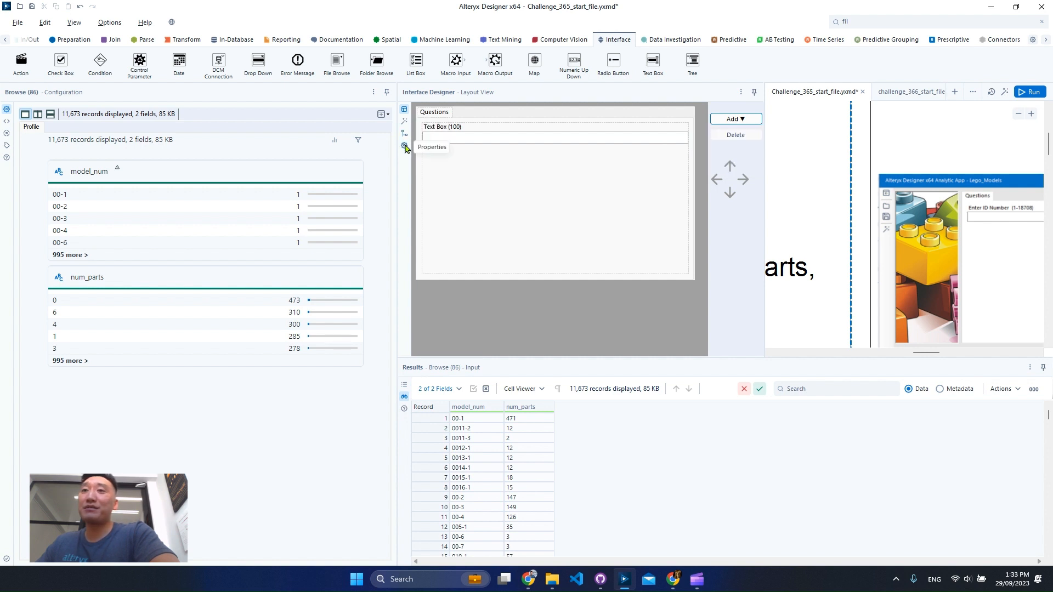
click(404, 147)
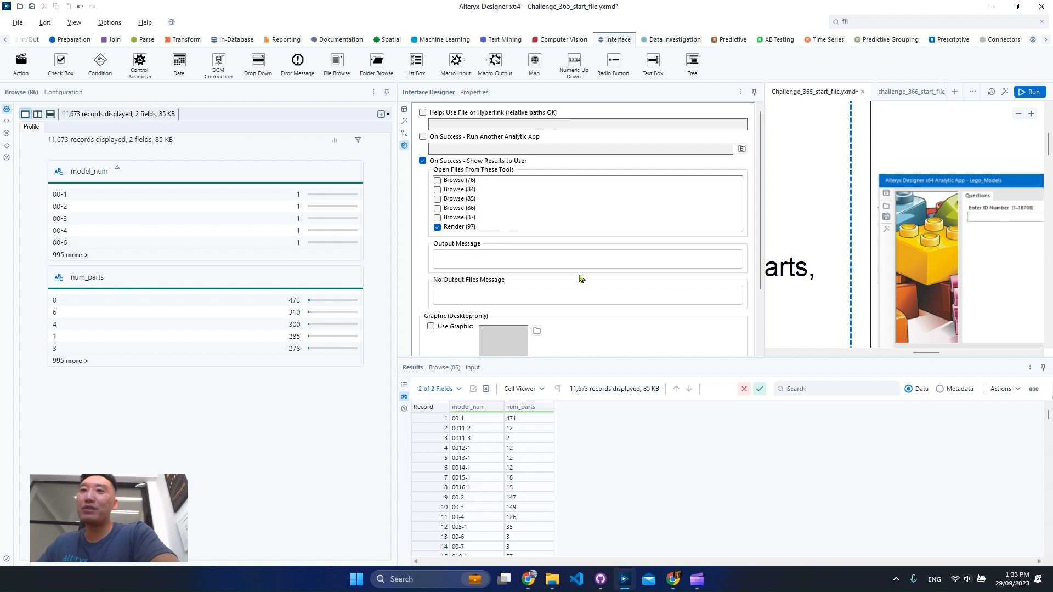
scroll(585, 279, down, 3)
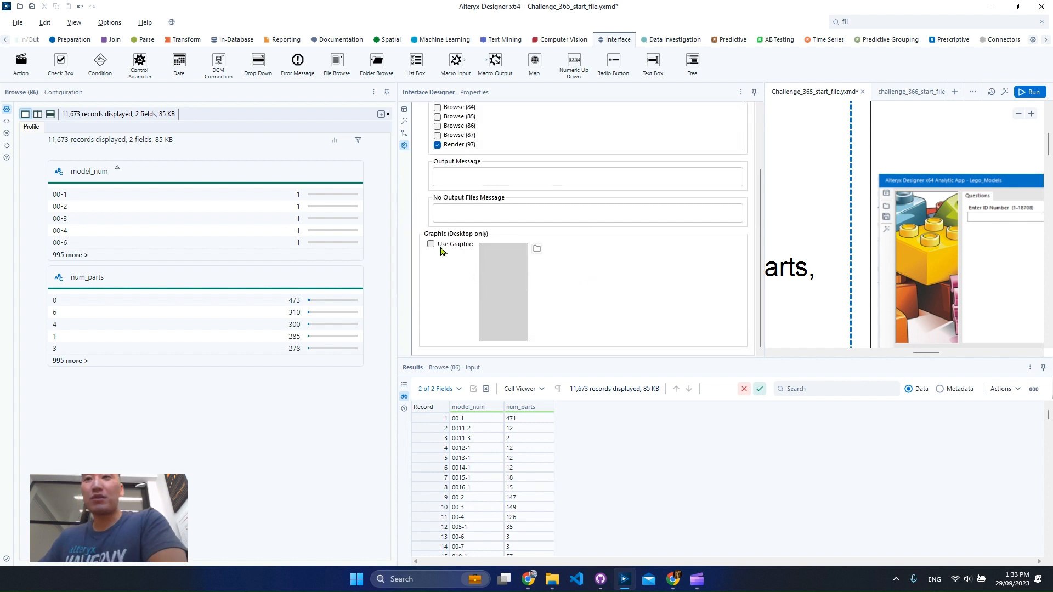
scroll(611, 275, up, 3)
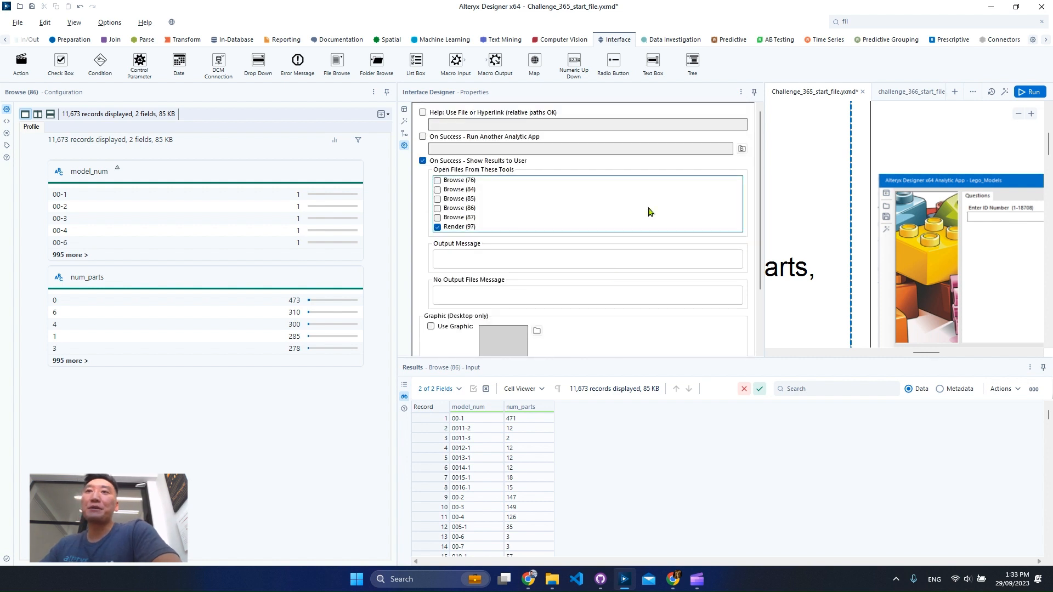
click(740, 93)
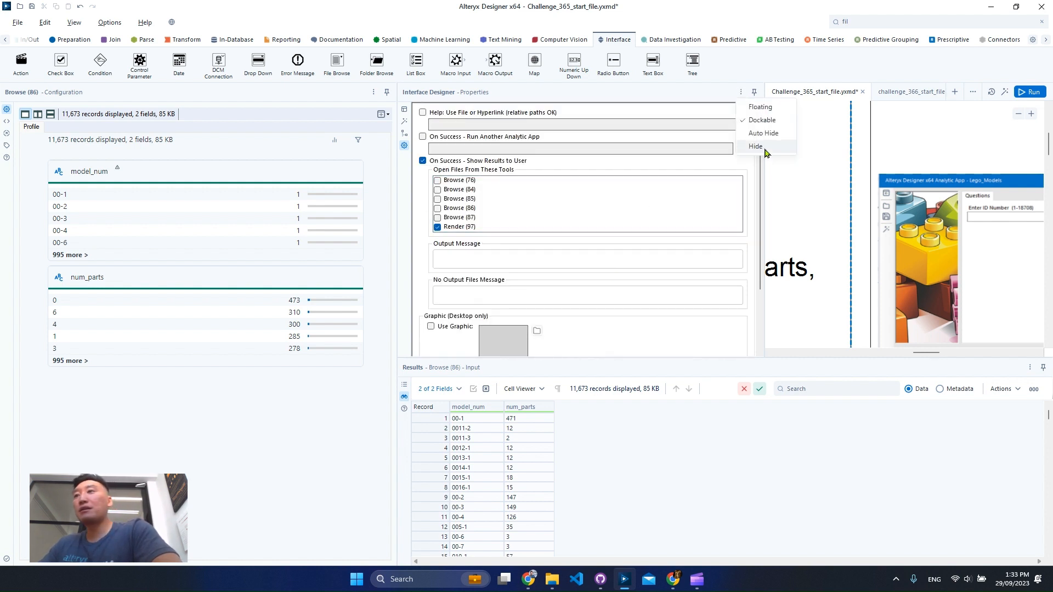
click(765, 136)
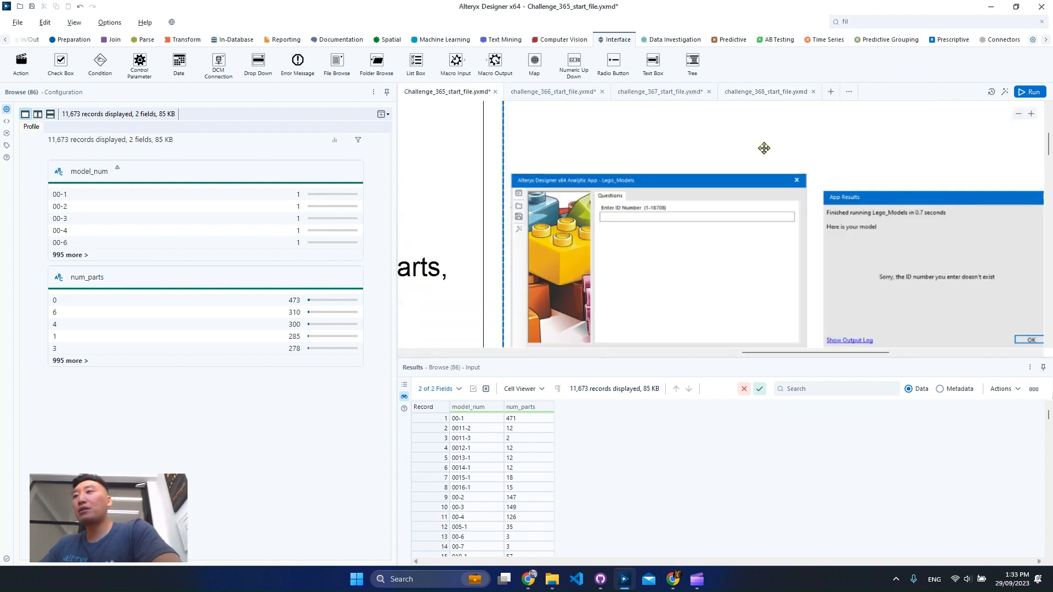
- Review the challenge description and the whole workflow from the inputs through to the Render tool
click(1021, 116)
click(1020, 117)
click(1020, 117)
drag(789, 354, 609, 354)
click(1020, 115)
click(1019, 115)
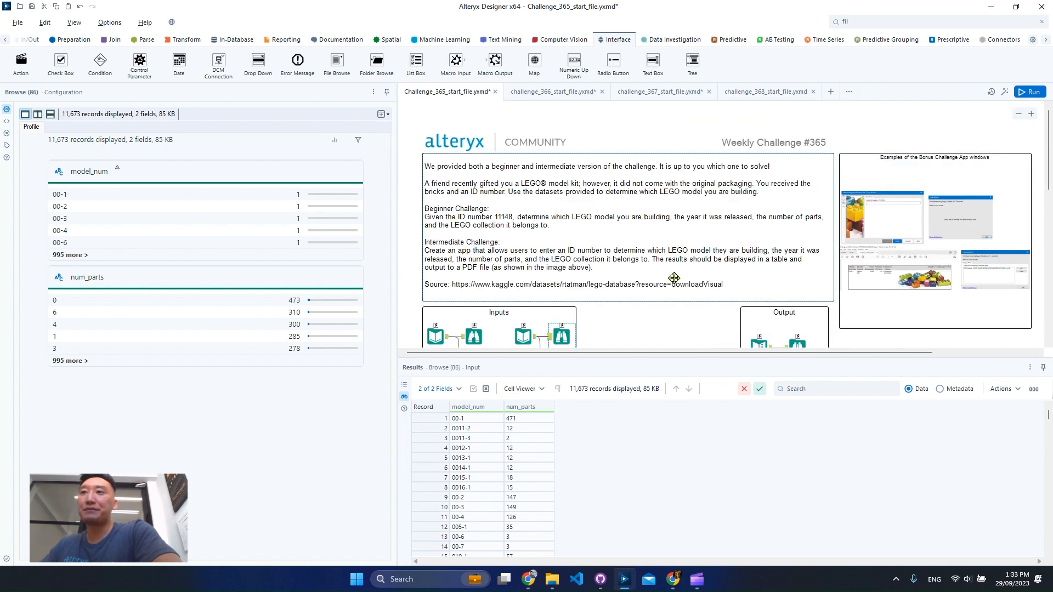
scroll(687, 269, down, 2)
scroll(687, 269, down, 2)
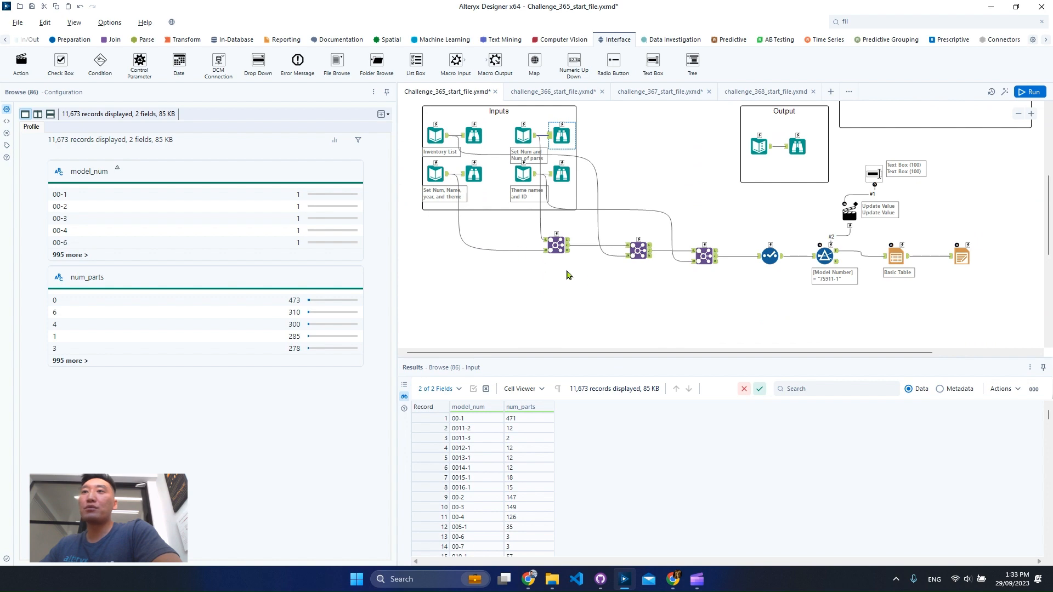